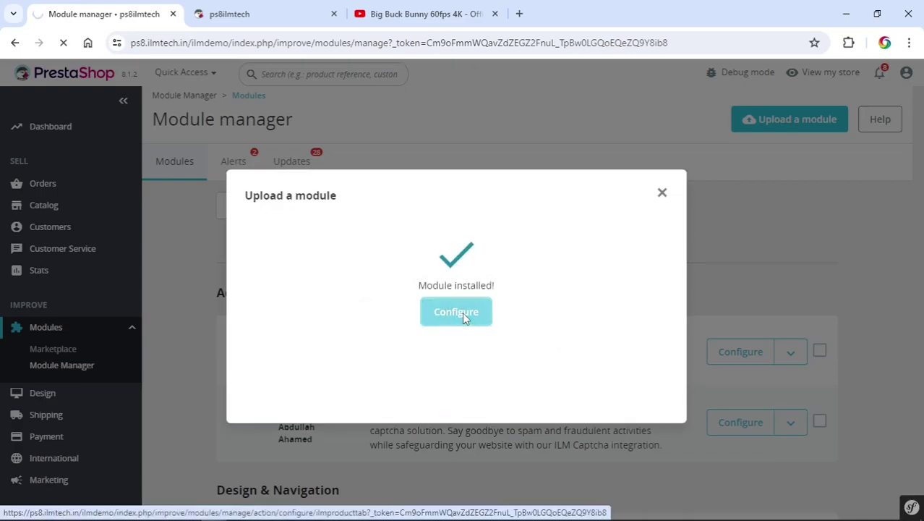
Open the ILM Product Tab module's configuration and start a new product tab with the internal title "Clothes Tab"
click(463, 312)
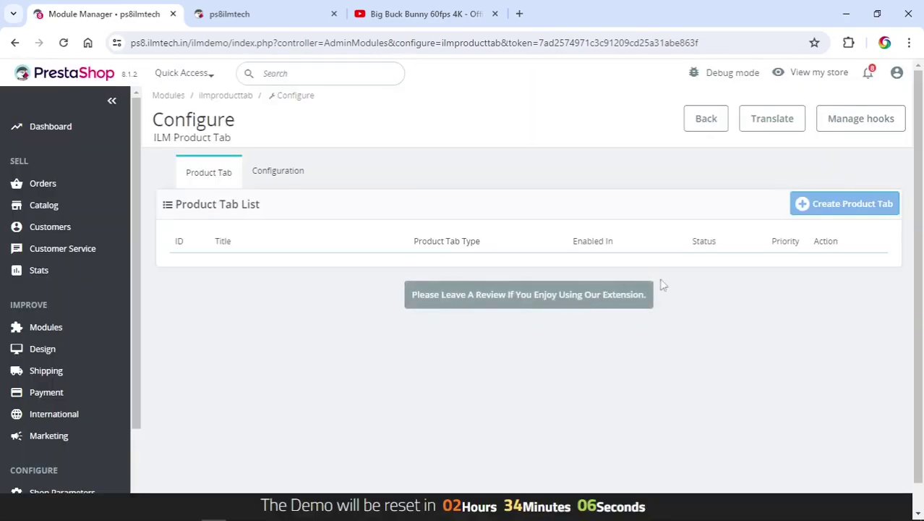
click(822, 206)
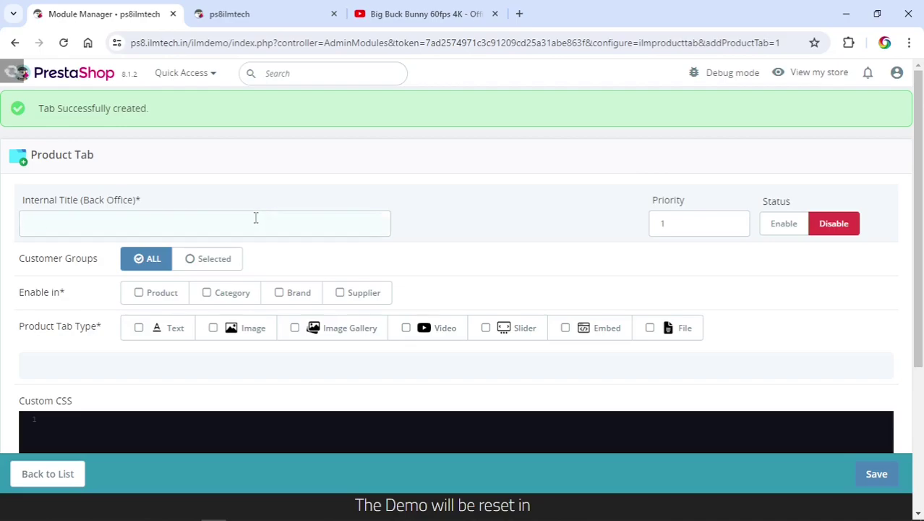
click(255, 218)
text(Clothes Tab)
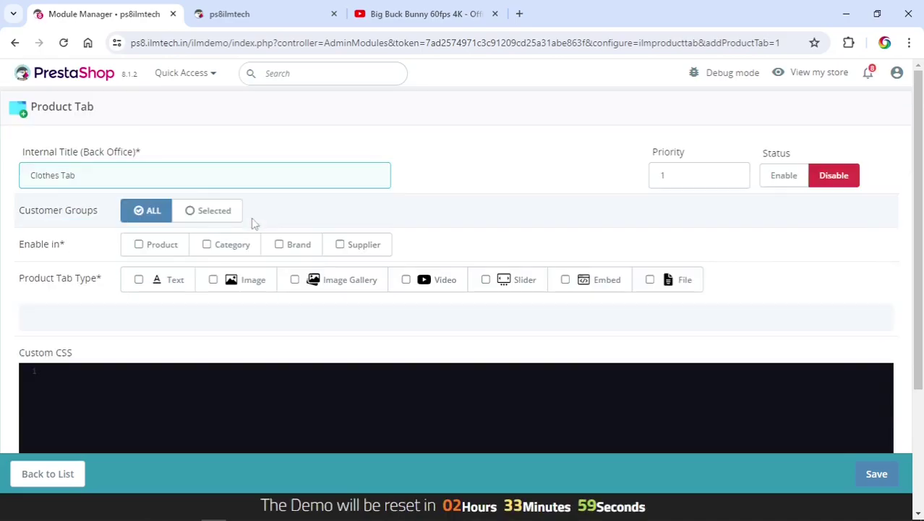
Set the tab's status to Enable, enable it in Product, and choose Text as its product tab type
click(783, 180)
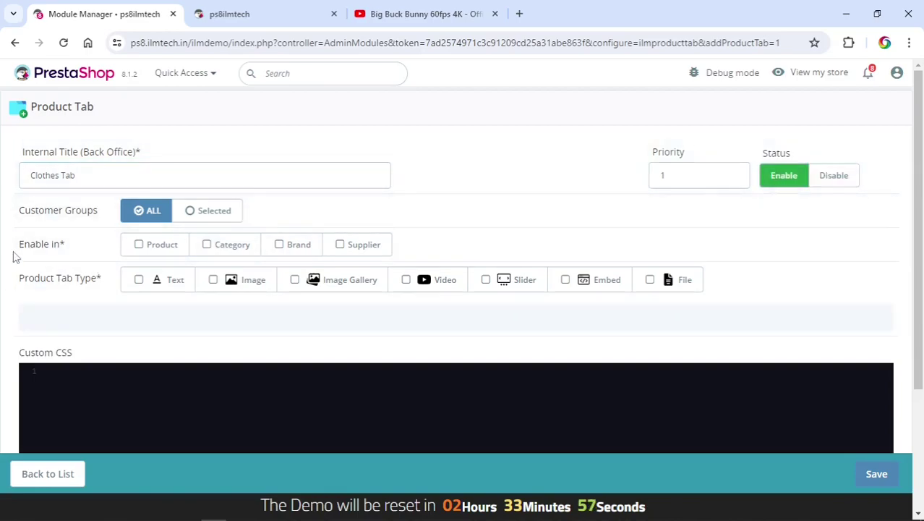
click(174, 244)
scroll(185, 233, down, 1)
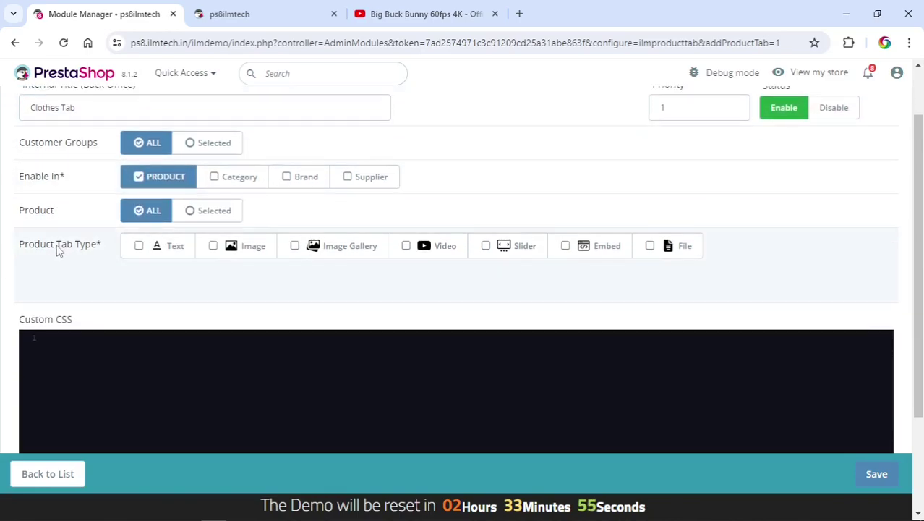
click(171, 247)
scroll(166, 249, down, 2)
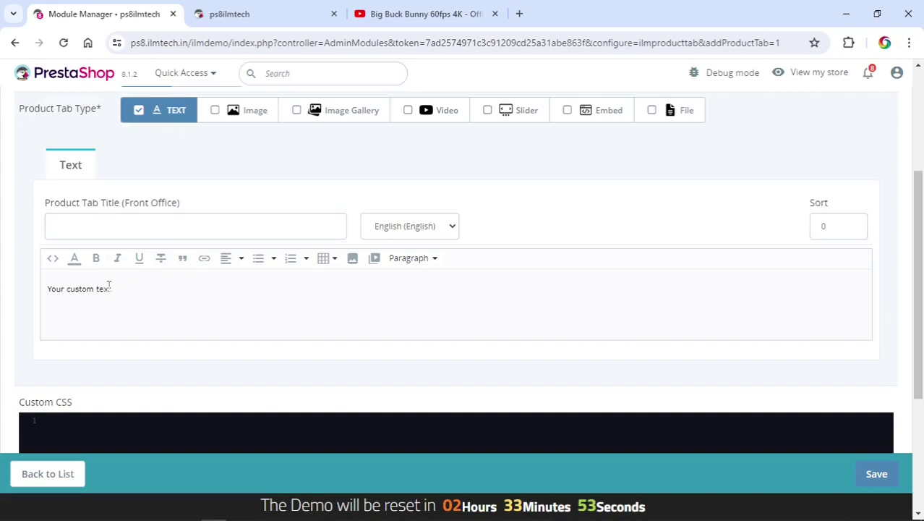
Copy the Design and Text sections from the Notepad file and replace the placeholder custom text with them
key(alt+Tab)
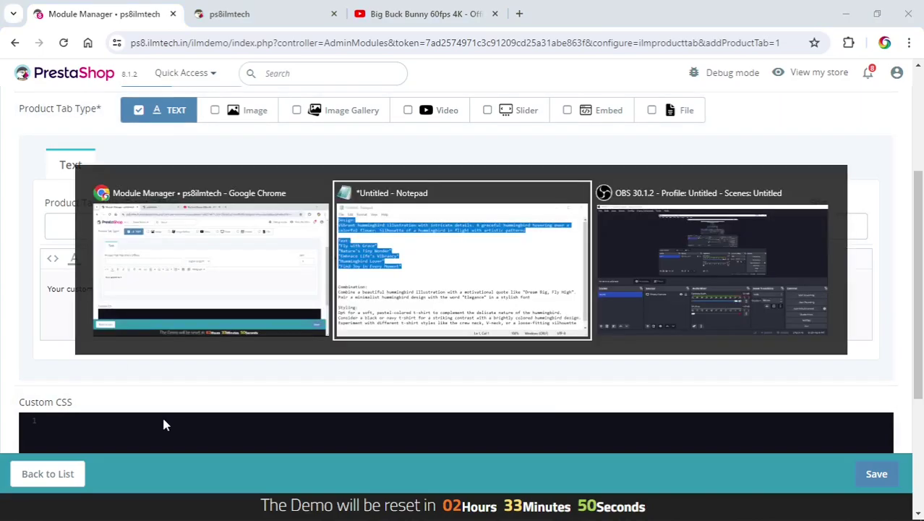
click(348, 198)
drag(357, 182, 289, 143)
drag(243, 121, 146, 59)
key(ctrl+c)
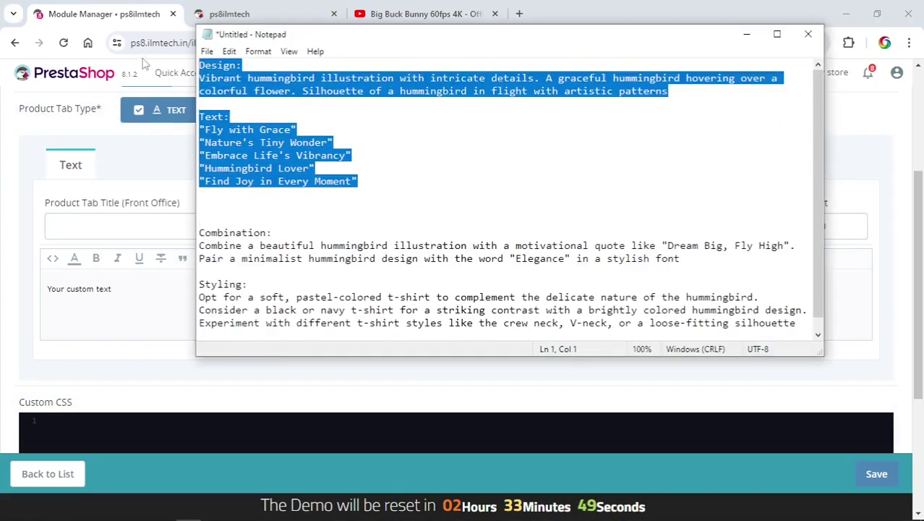
click(97, 295)
triple_click(98, 297)
key(ctrl+v)
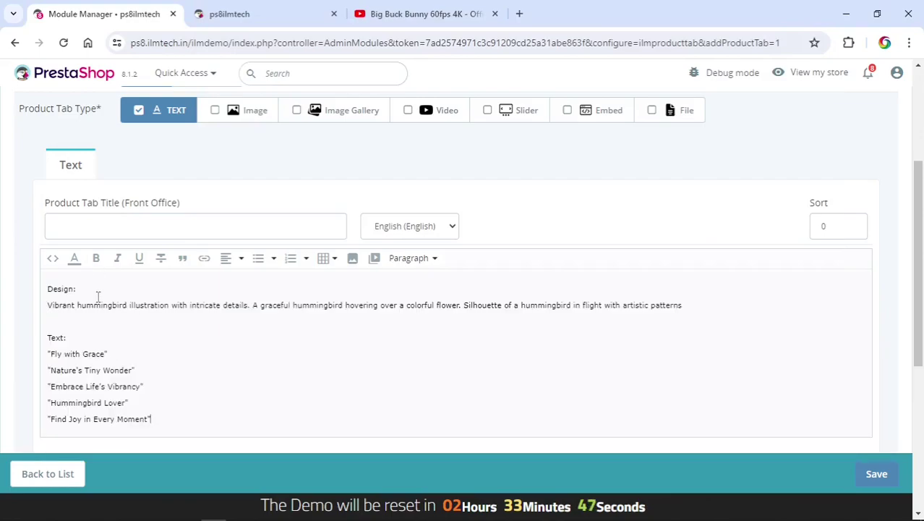
Make the "Design:" and "Text:" headings bold and save the product tab
drag(80, 292, 39, 291)
key(ctrl+b)
drag(72, 337, 35, 341)
key(ctrl+b)
click(74, 334)
scroll(206, 365, up, 3)
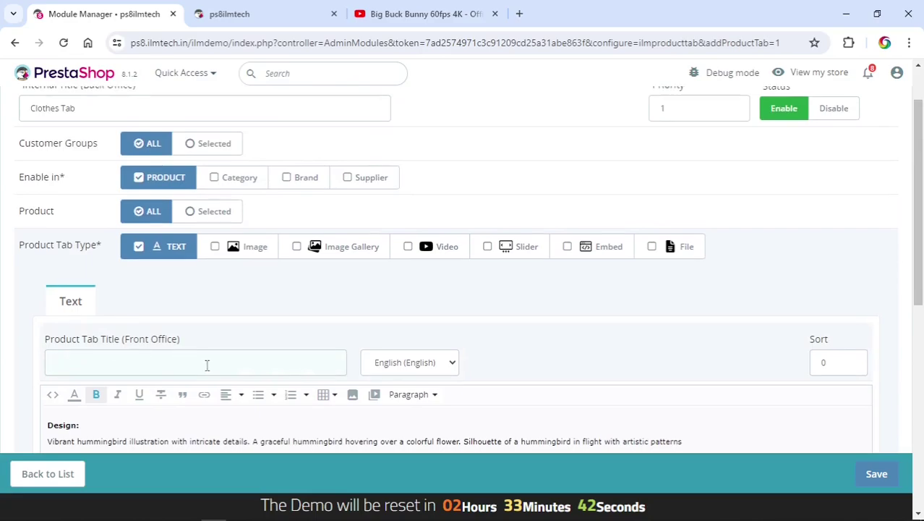
click(889, 474)
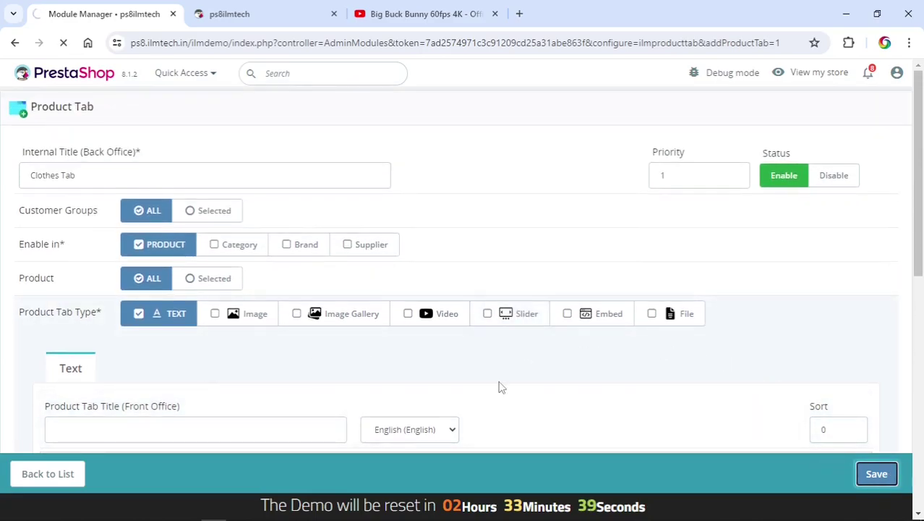
Open the Hummingbird Printed T-Shirt page in the storefront and view its Text tab
click(268, 18)
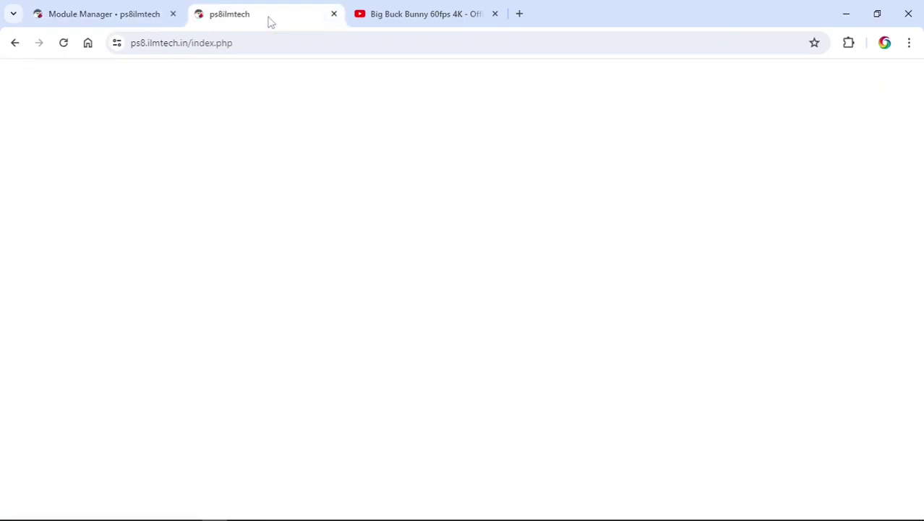
scroll(73, 243, down, 4)
click(180, 250)
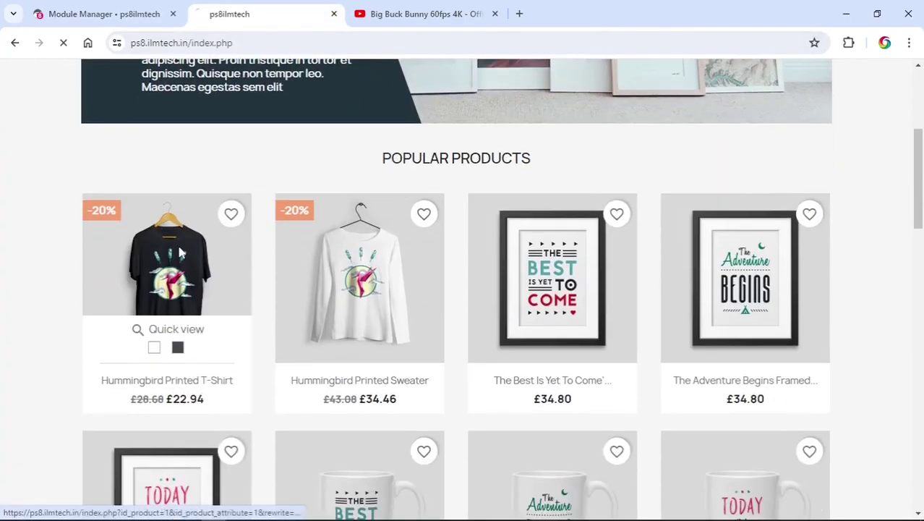
scroll(629, 262, down, 5)
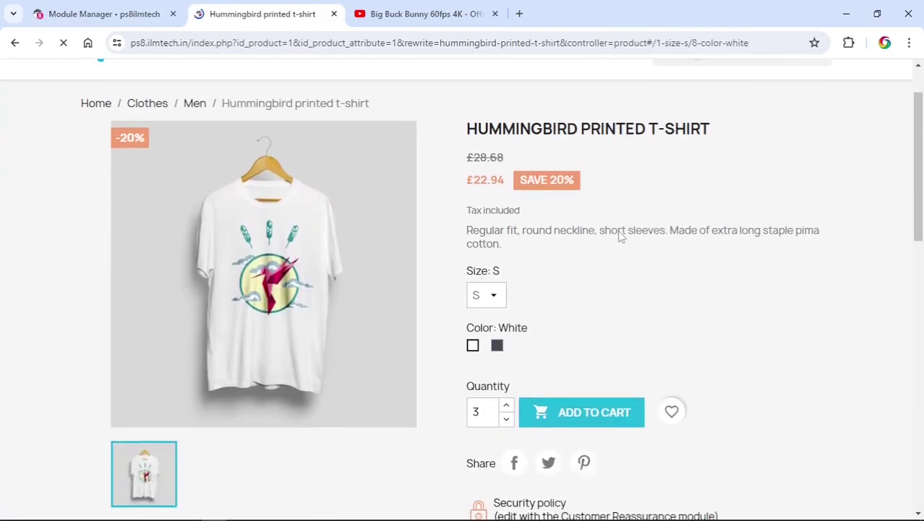
scroll(635, 272, down, 2)
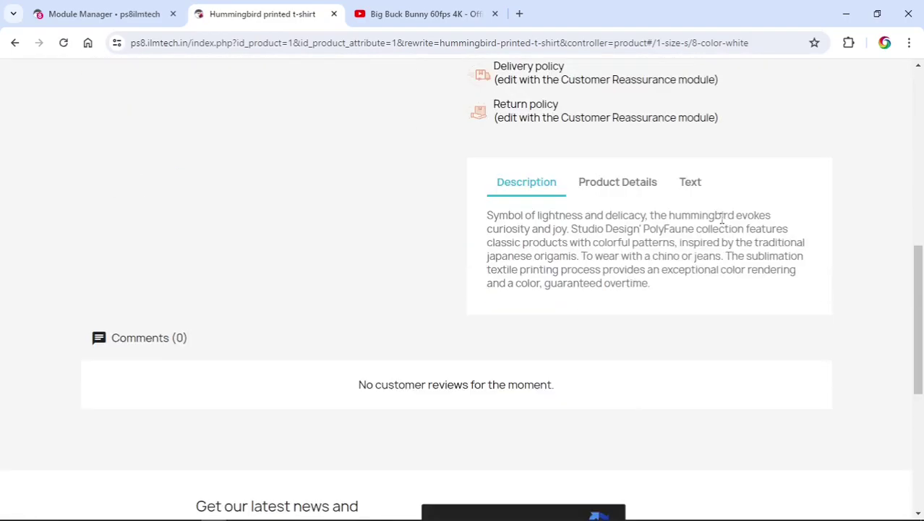
click(705, 195)
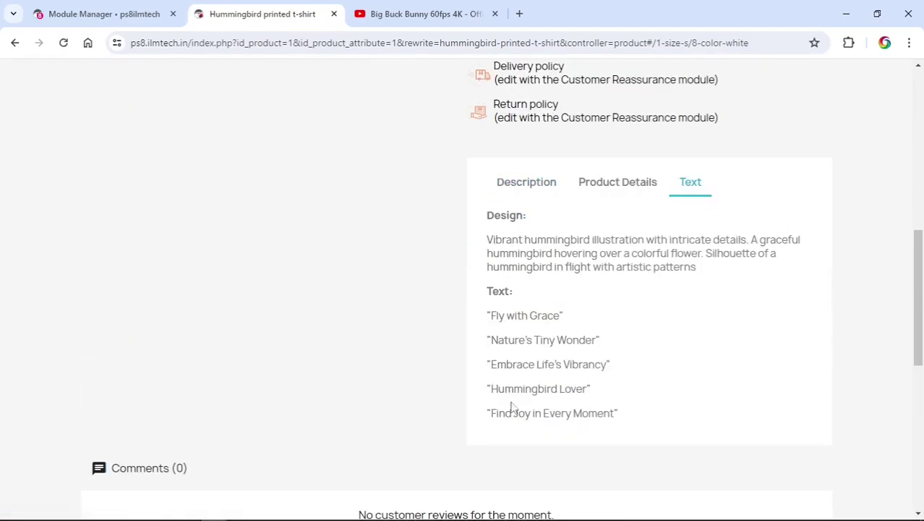
Return to the Clothes Tab form in the back office and add Image as a product tab type
click(124, 14)
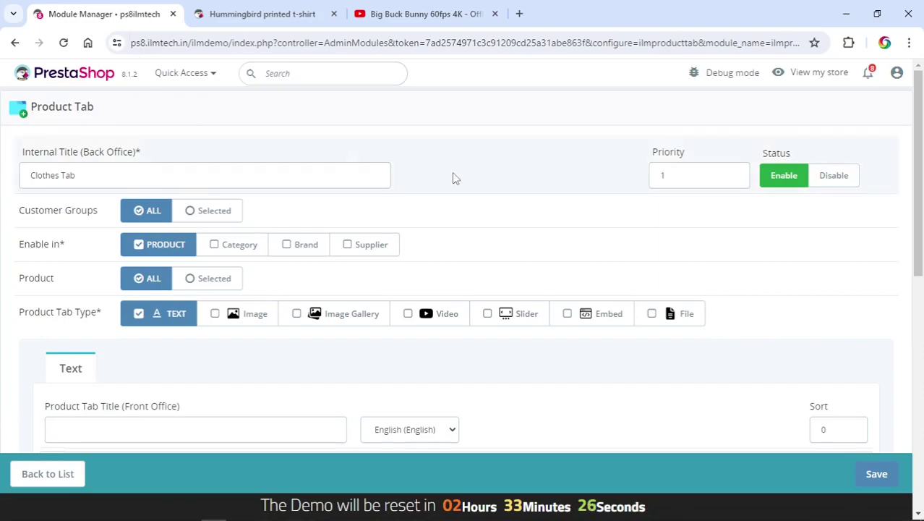
scroll(454, 173, down, 1)
scroll(29, 252, down, 1)
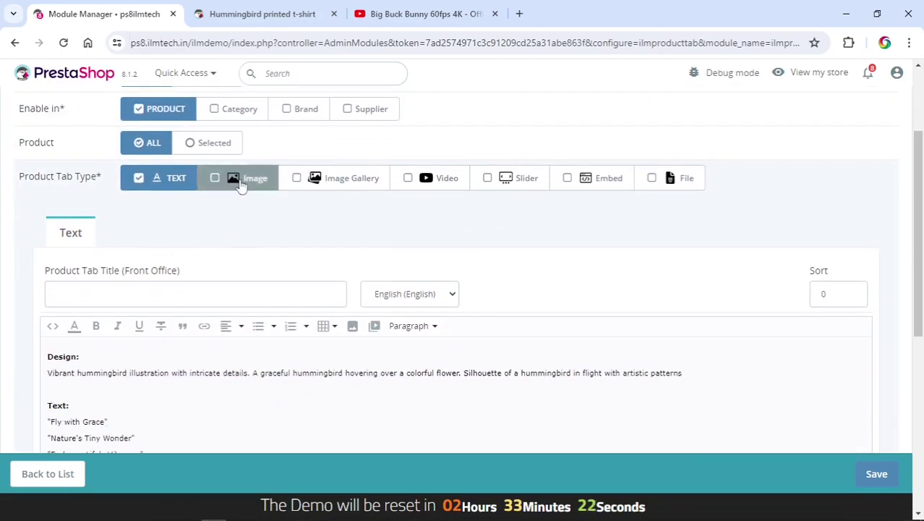
click(242, 184)
scroll(199, 260, down, 1)
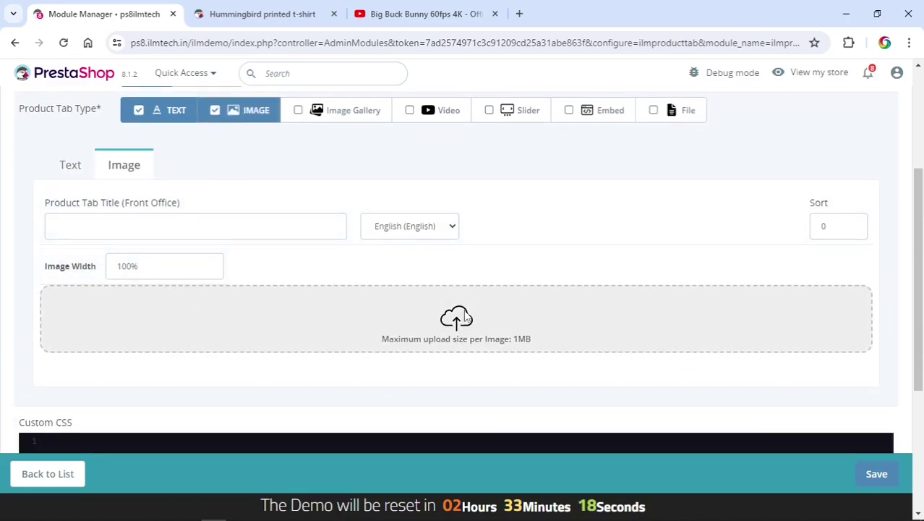
Upload picture 2 from the Product Tab folder as the tab's image and save the product tab
click(425, 228)
click(427, 231)
click(457, 319)
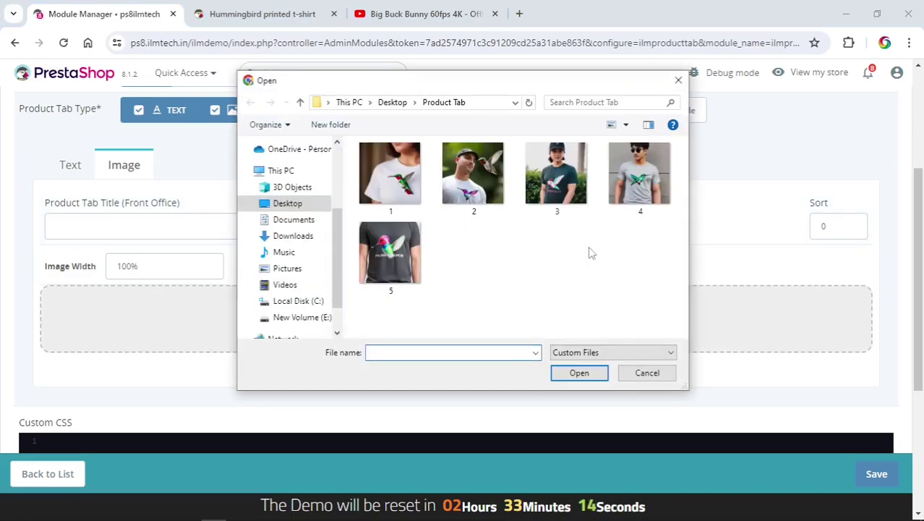
click(486, 181)
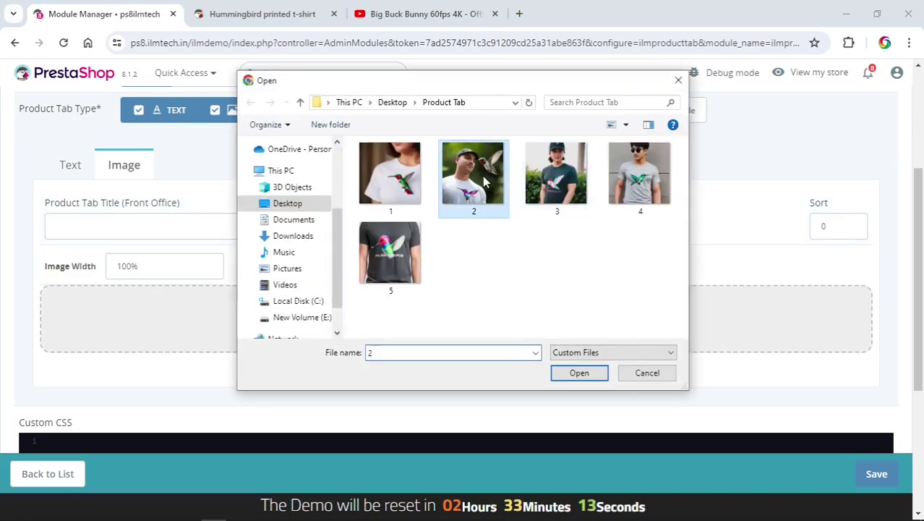
click(577, 371)
scroll(525, 351, down, 2)
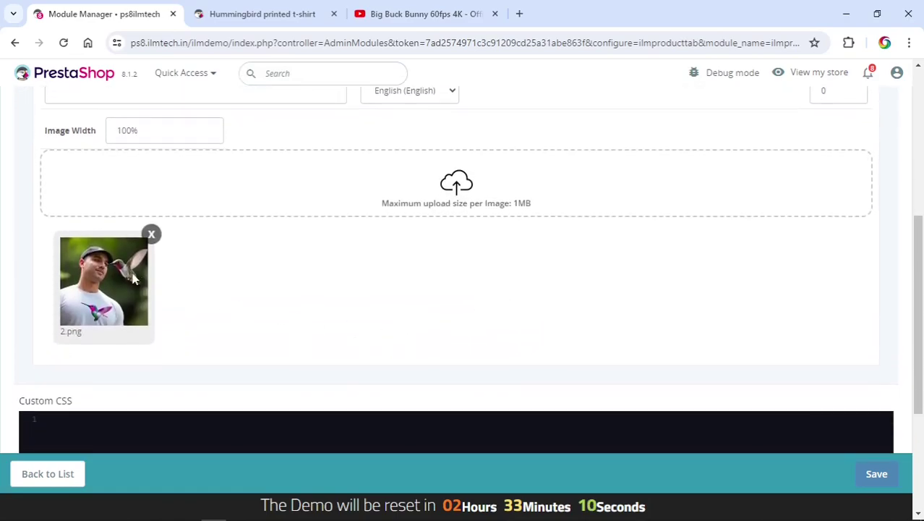
click(875, 479)
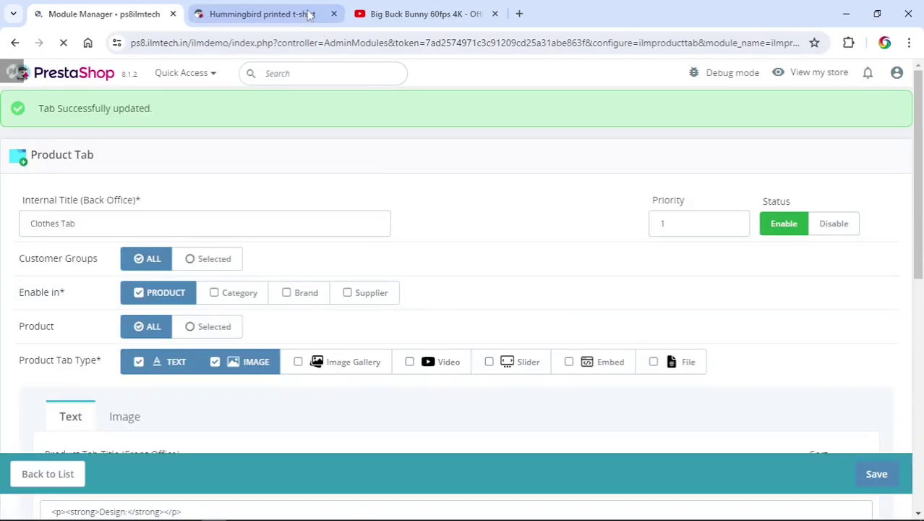
Reload the t-shirt's storefront page and view the picture in its Image tab
click(253, 14)
click(64, 43)
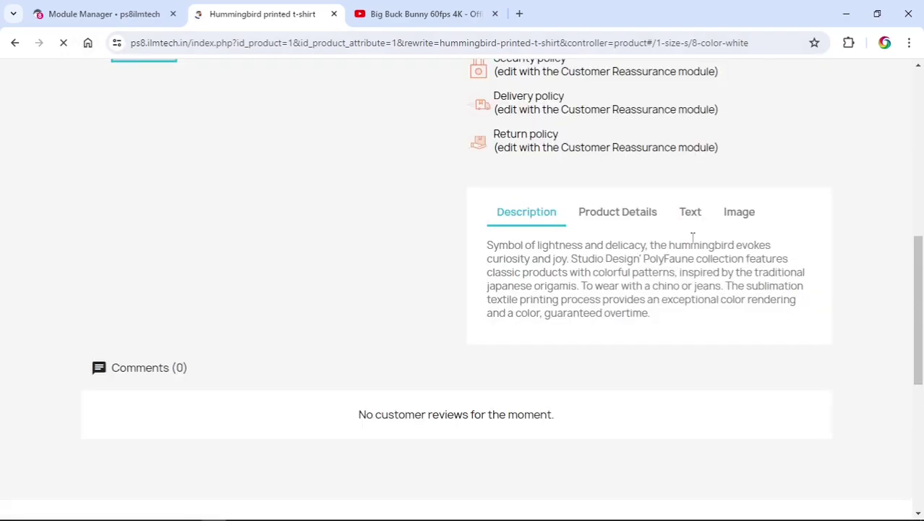
click(745, 219)
scroll(698, 325, down, 2)
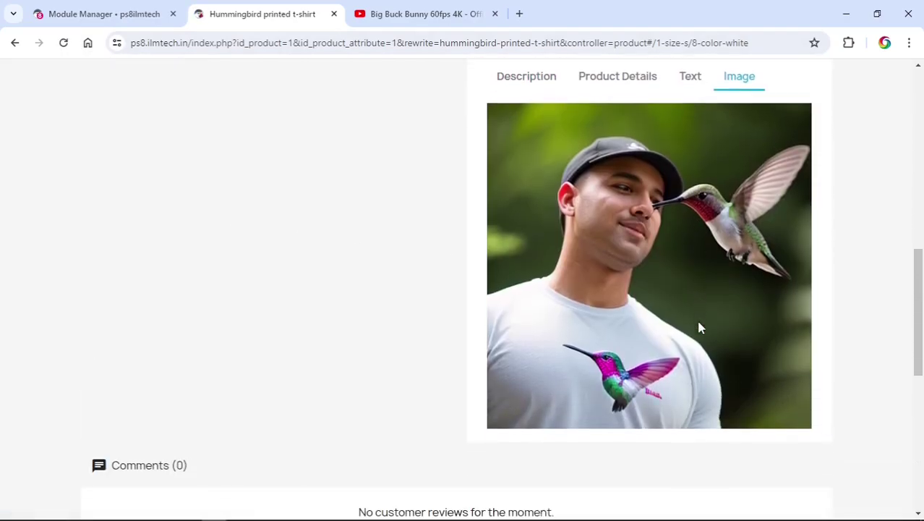
scroll(699, 326, up, 1)
Go back to the Clothes Tab form and add Image Gallery as a product tab type
click(148, 12)
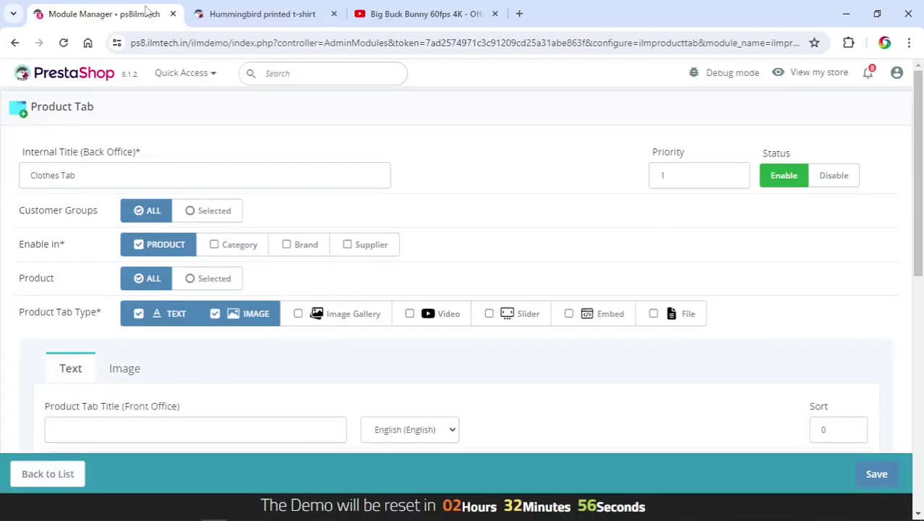
scroll(166, 145, down, 2)
click(322, 178)
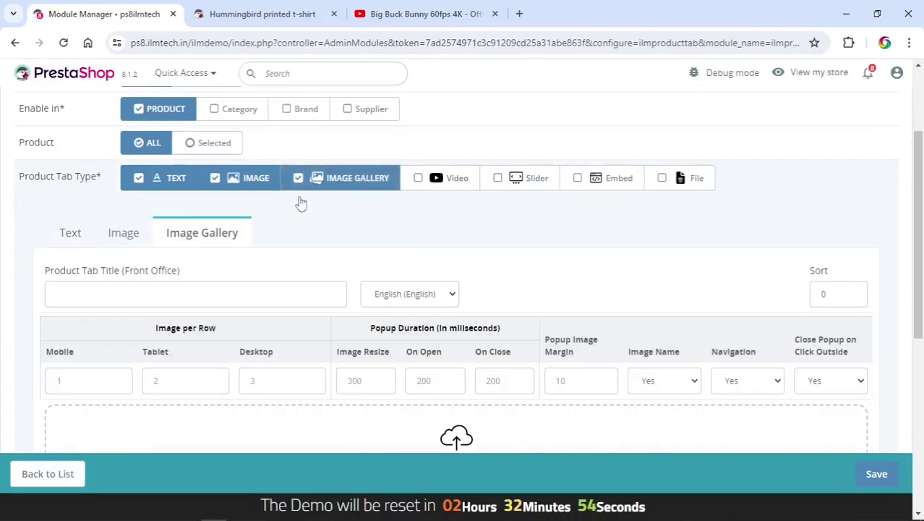
scroll(354, 289, down, 2)
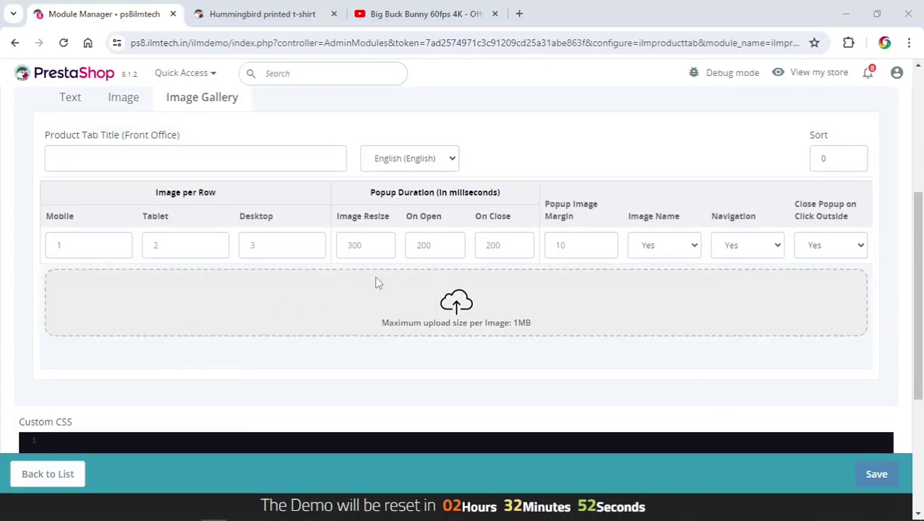
Upload pictures 1 to 5 from the Product Tab folder to the image gallery and save the product tab
click(378, 282)
click(380, 185)
shift+click(402, 271)
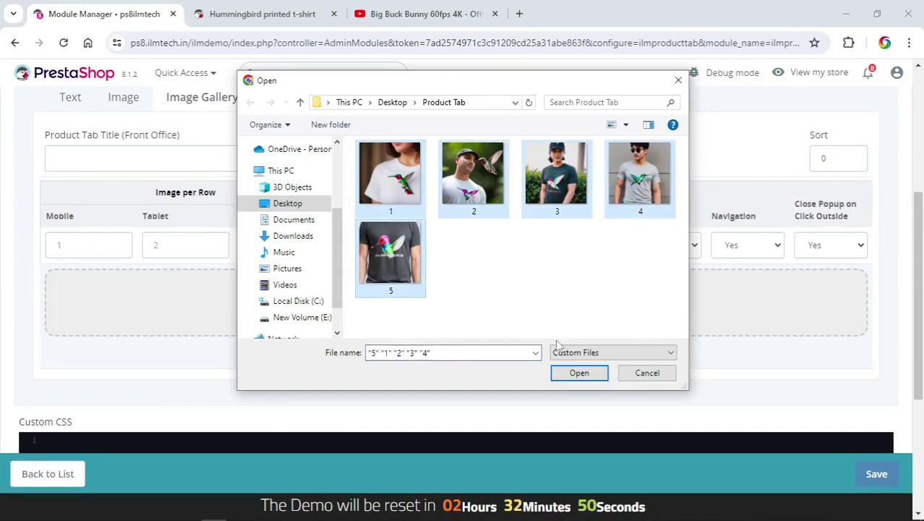
click(581, 372)
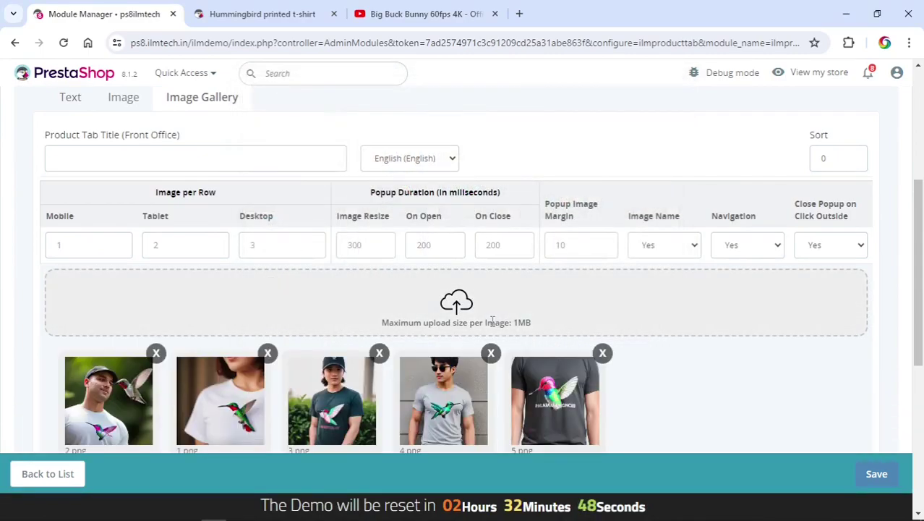
click(876, 474)
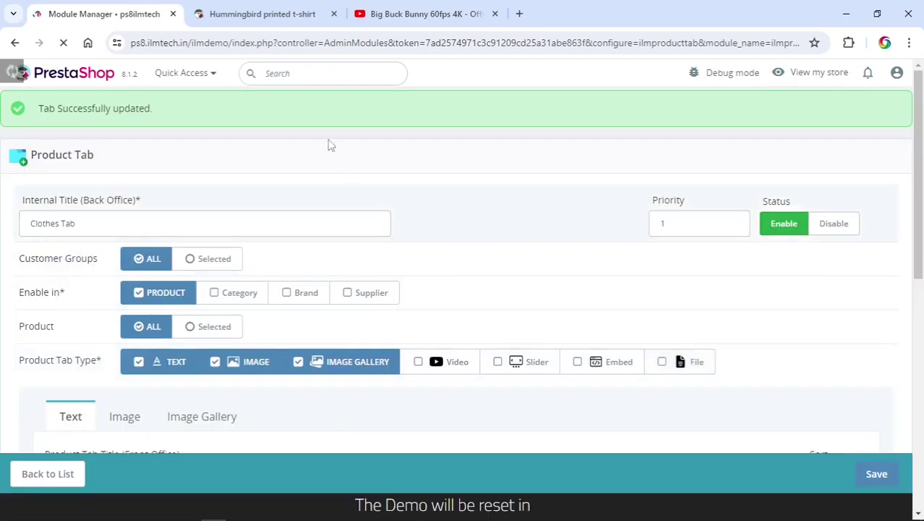
Reload the t-shirt's storefront page and show its Gallery tab
click(262, 15)
click(64, 44)
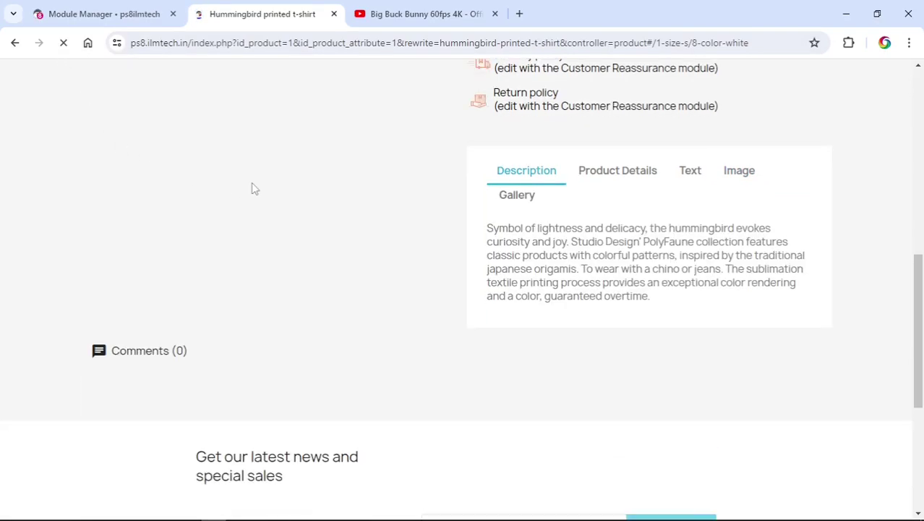
click(518, 168)
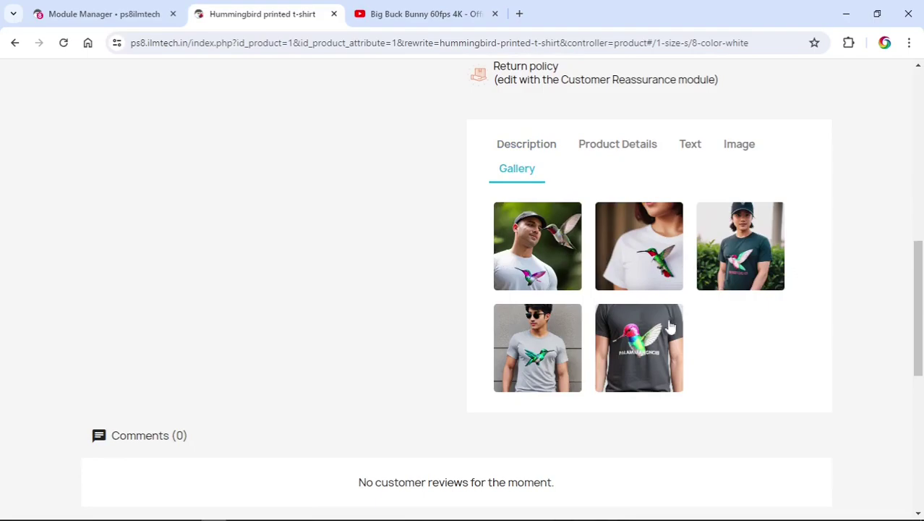
Open the first gallery picture in the popup, browse through to 5.png, and close the popup
click(544, 254)
click(866, 290)
click(866, 290)
click(867, 289)
click(867, 289)
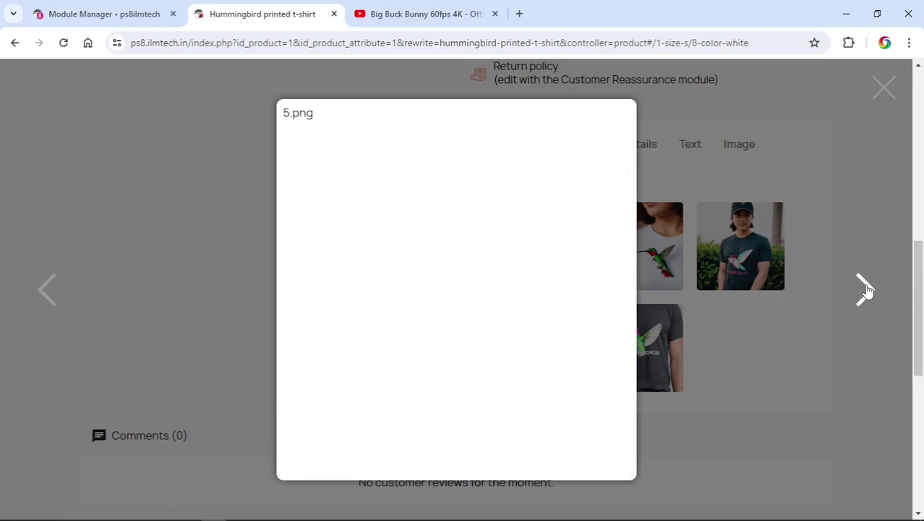
click(885, 88)
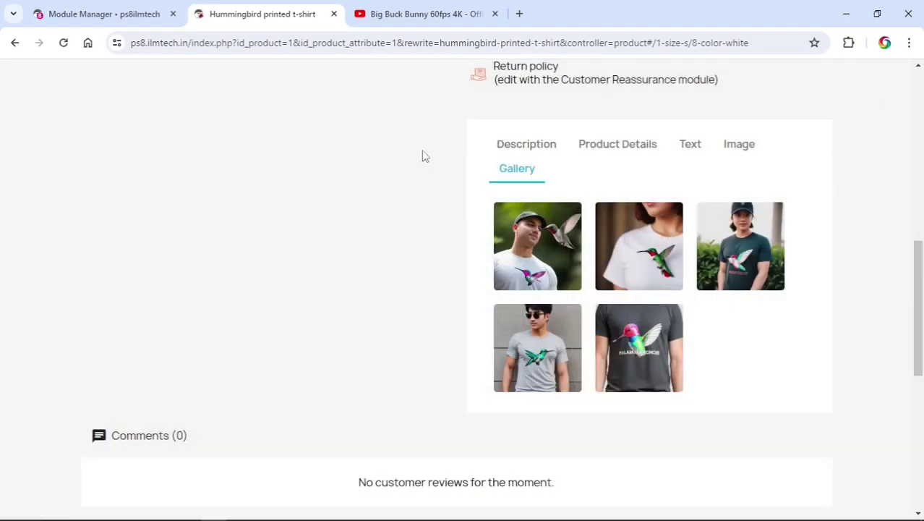
Return to the Clothes Tab form and add Video as a product tab type
click(83, 12)
scroll(263, 182, down, 3)
click(437, 121)
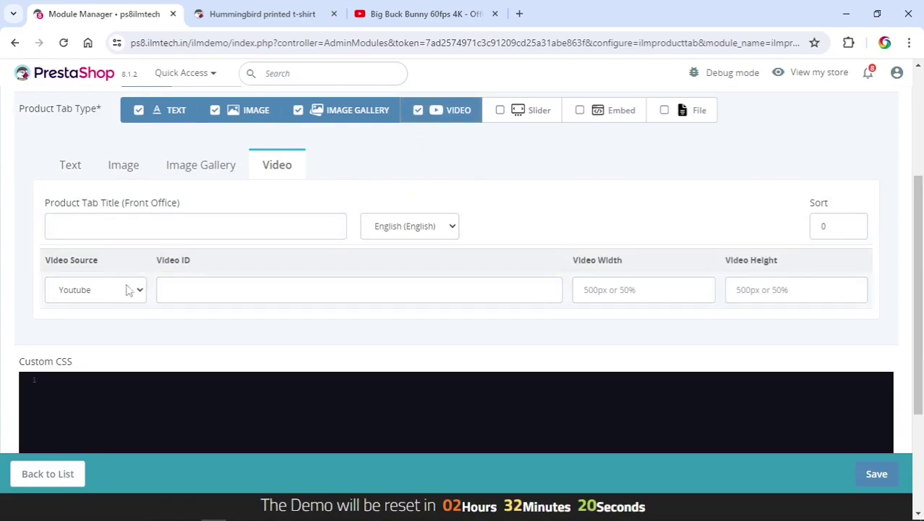
Switch to the Big Buck Bunny page on YouTube and copy the video ID aqz-KE-bpKQ from its address
click(418, 15)
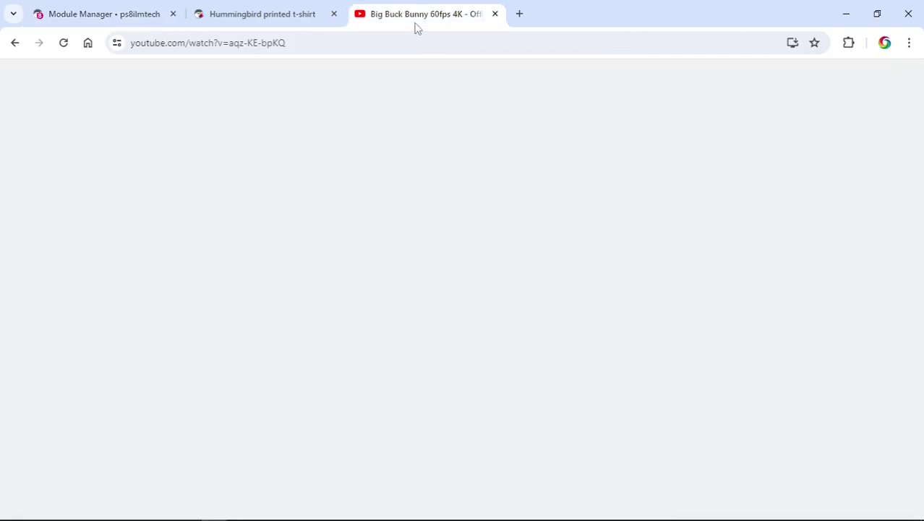
drag(230, 43, 286, 56)
key(ctrl+c)
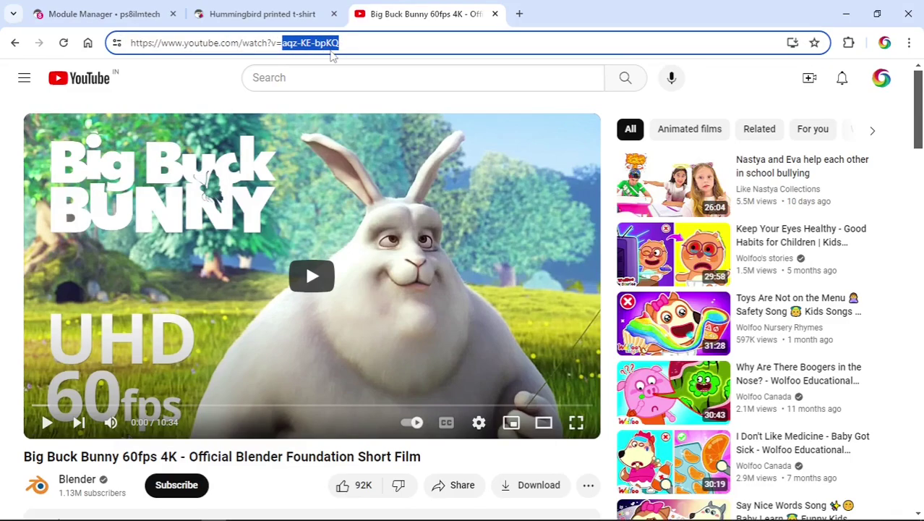
Enter aqz-KE-bpKQ as the video ID in the Clothes Tab form with Youtube as source, and save the product tab
click(101, 13)
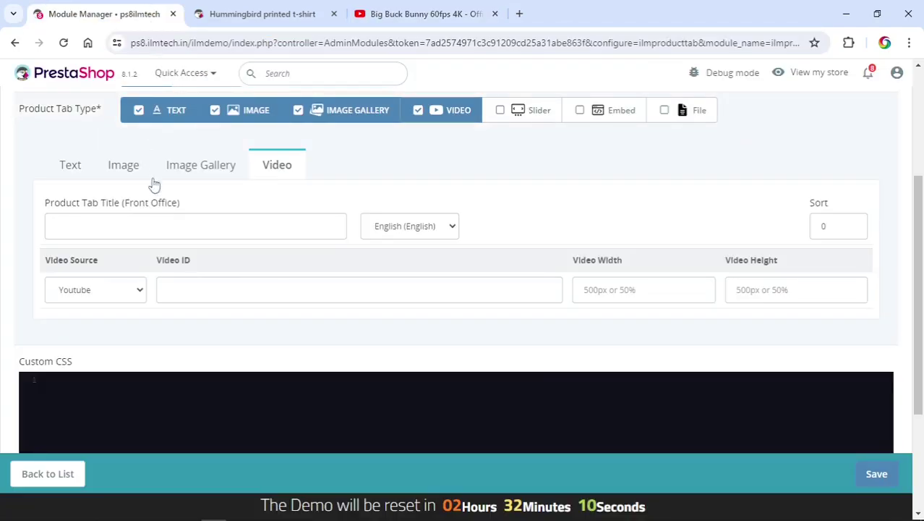
click(174, 283)
key(ctrl+v)
click(128, 292)
click(123, 297)
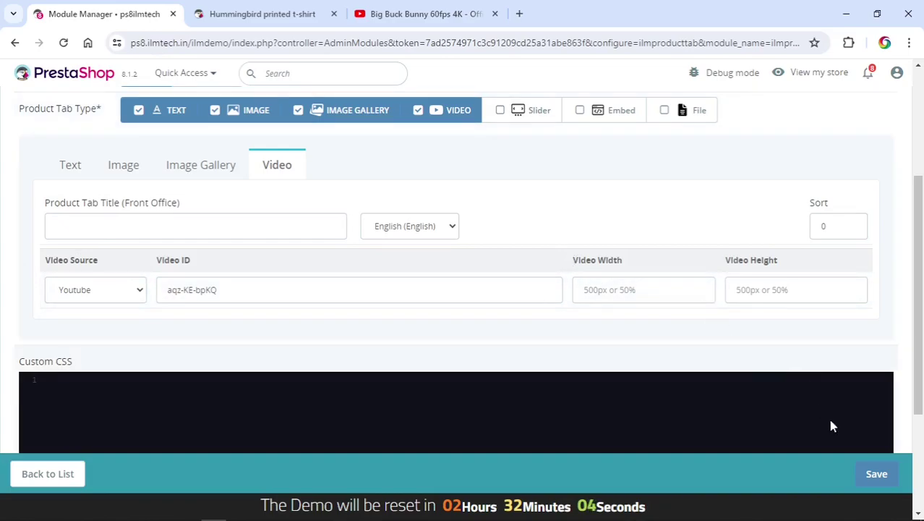
click(877, 473)
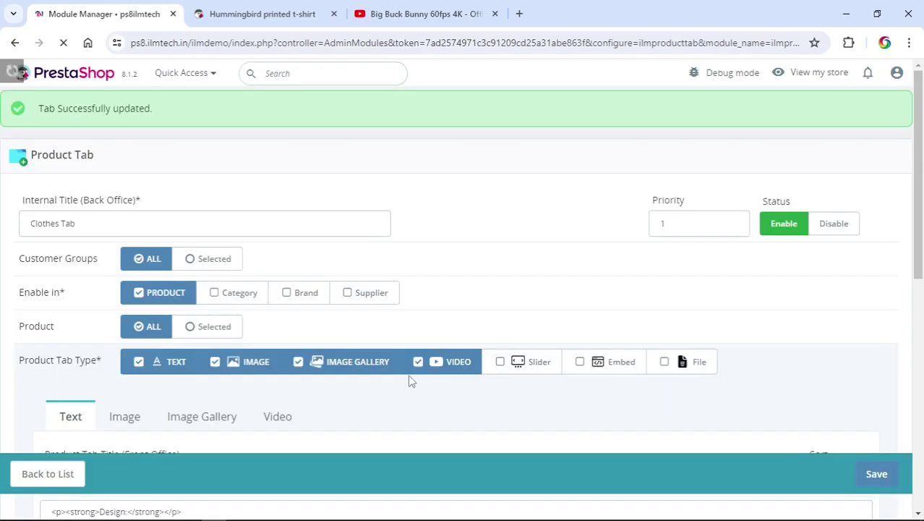
scroll(406, 378, down, 1)
Reload the t-shirt's storefront page and show its Video tab
click(263, 15)
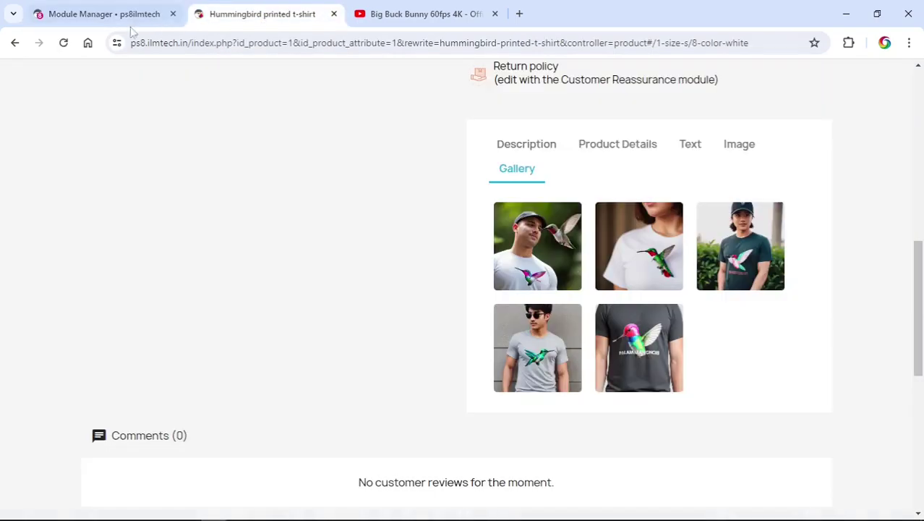
click(65, 43)
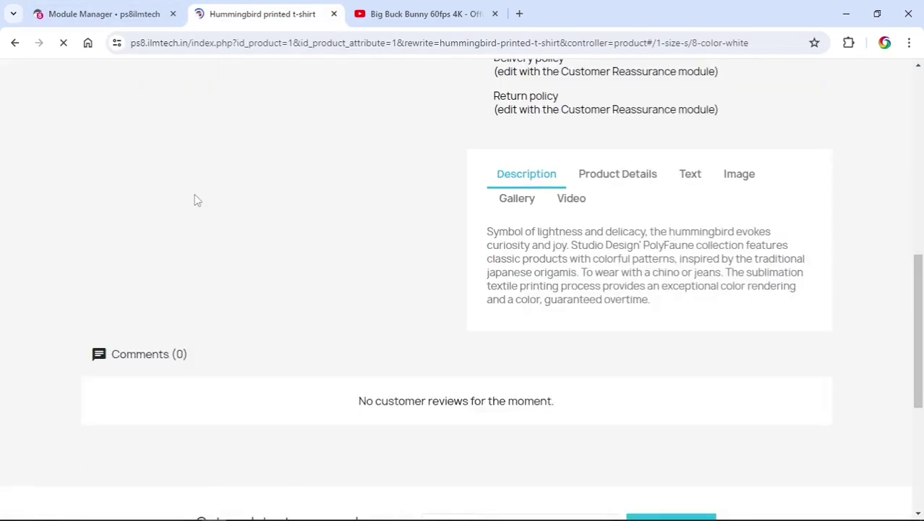
click(576, 199)
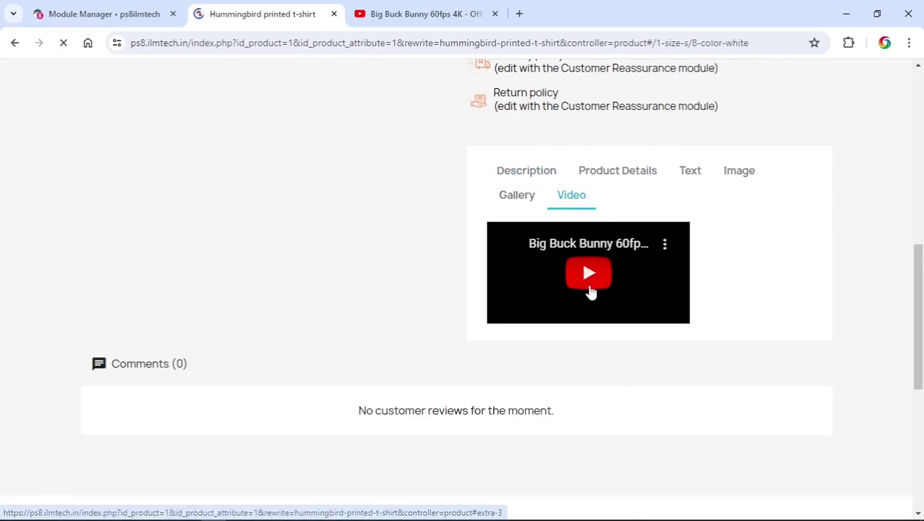
Set the width of the Clothes Tab's video to 100%, fill in its height, and save the product tab
click(101, 13)
scroll(372, 217, down, 3)
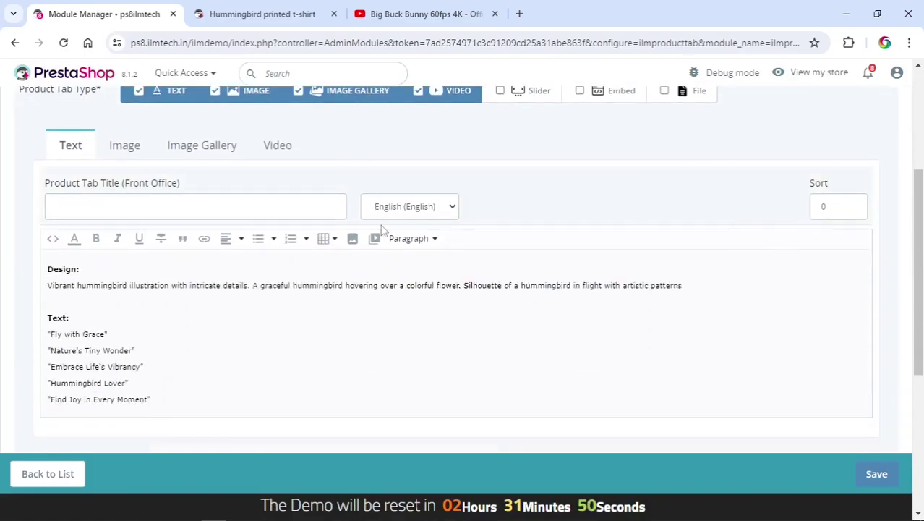
scroll(290, 228, up, 1)
click(286, 224)
click(613, 338)
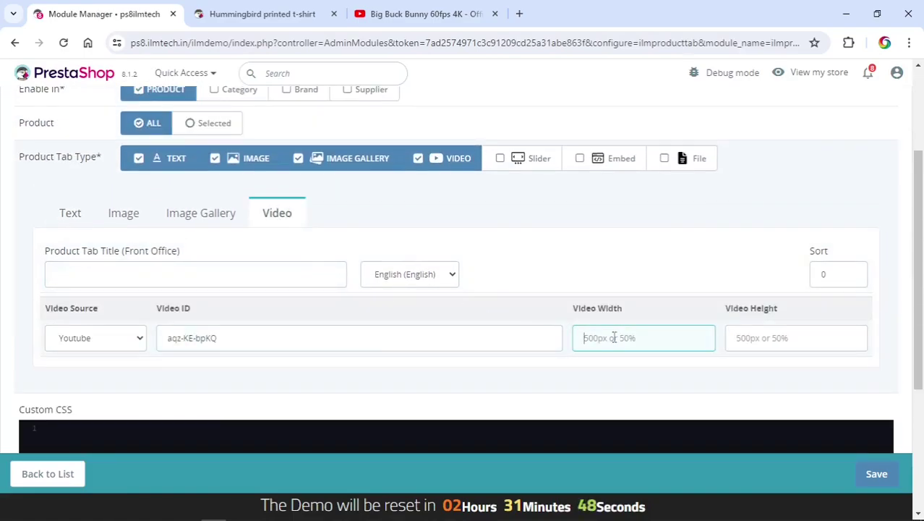
text(100)
key(Tab)
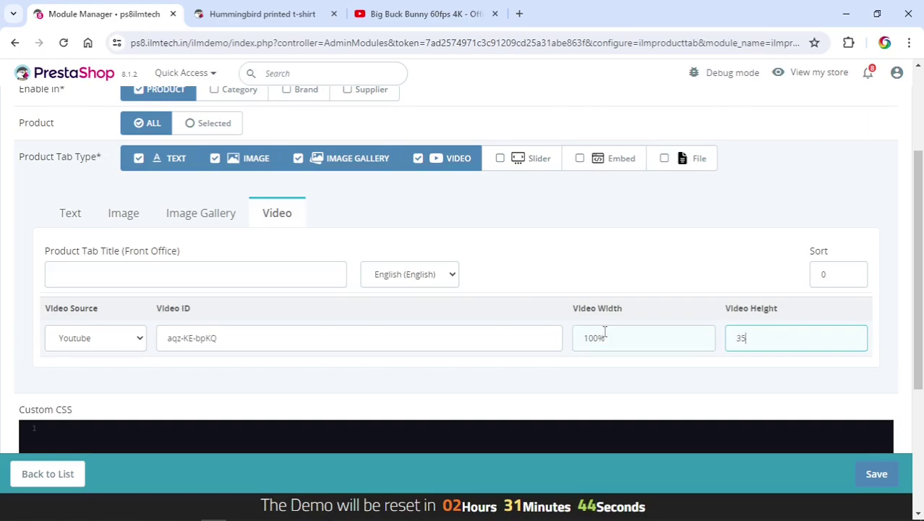
click(876, 474)
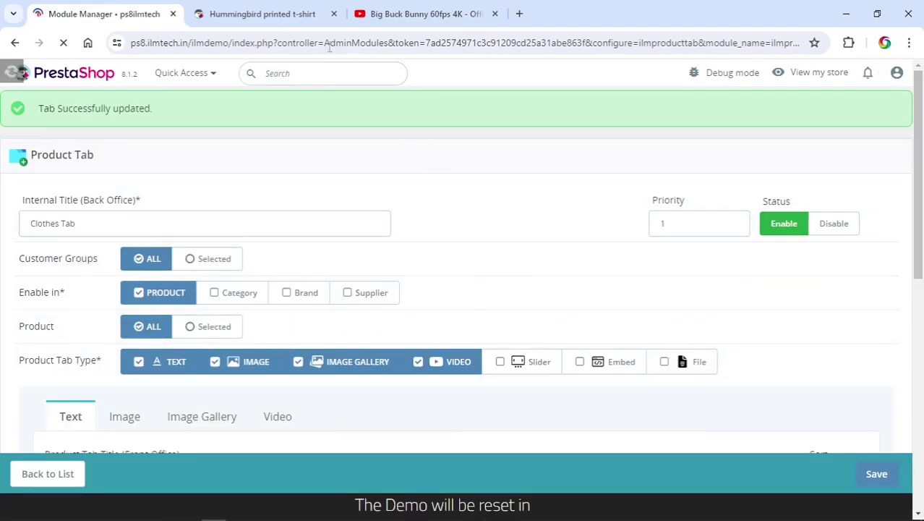
Reload the t-shirt's storefront page, play the video in its Video tab briefly, and pause it
click(291, 20)
click(64, 44)
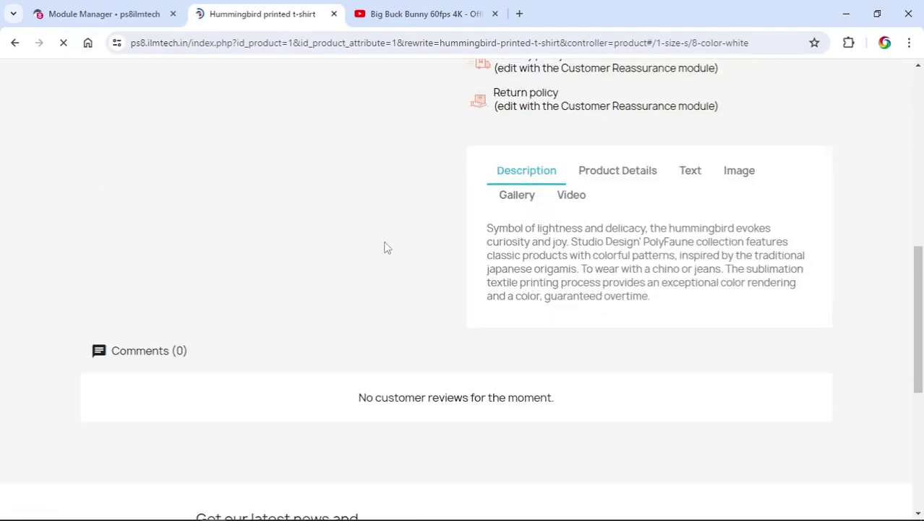
click(572, 197)
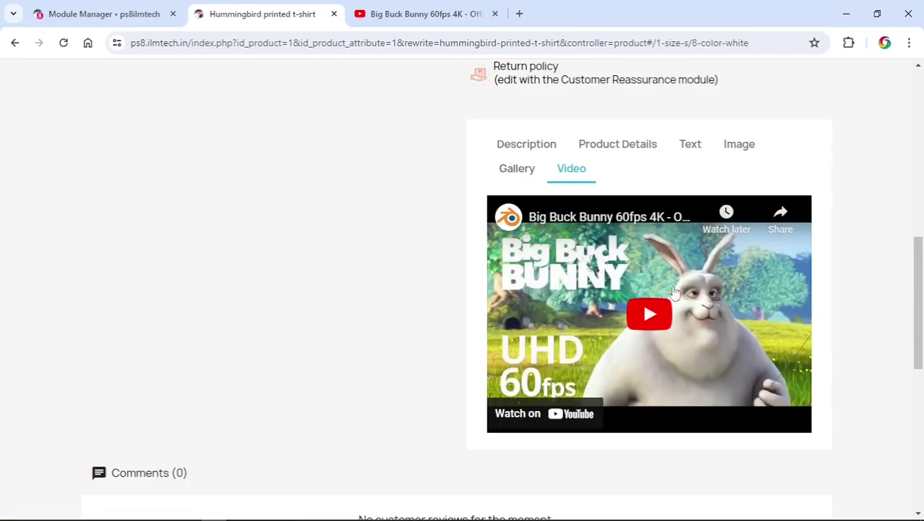
click(650, 314)
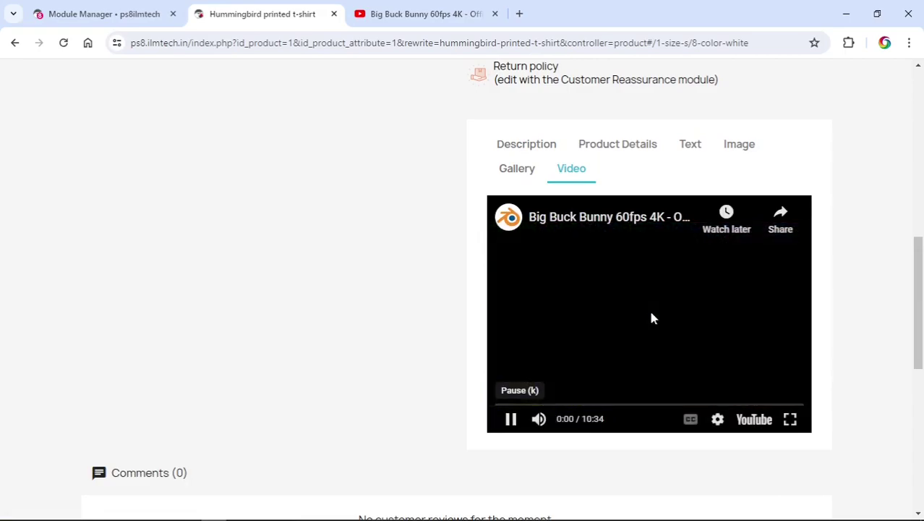
click(509, 421)
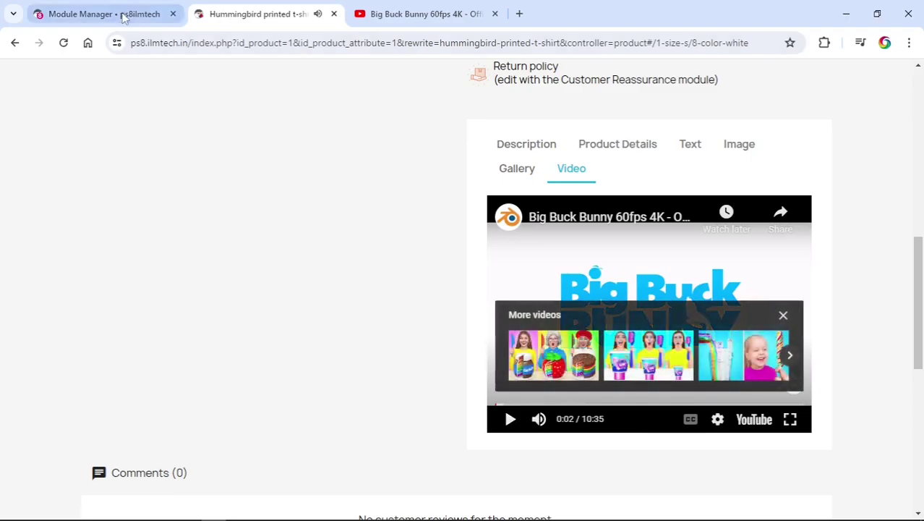
Return to the Clothes Tab form and add Slider as a product tab type
click(123, 15)
scroll(546, 227, down, 2)
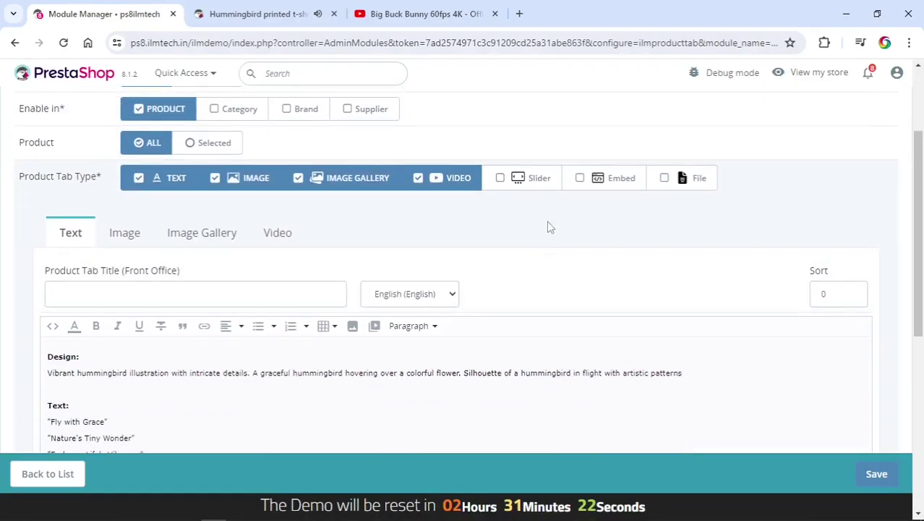
click(534, 181)
scroll(515, 275, down, 2)
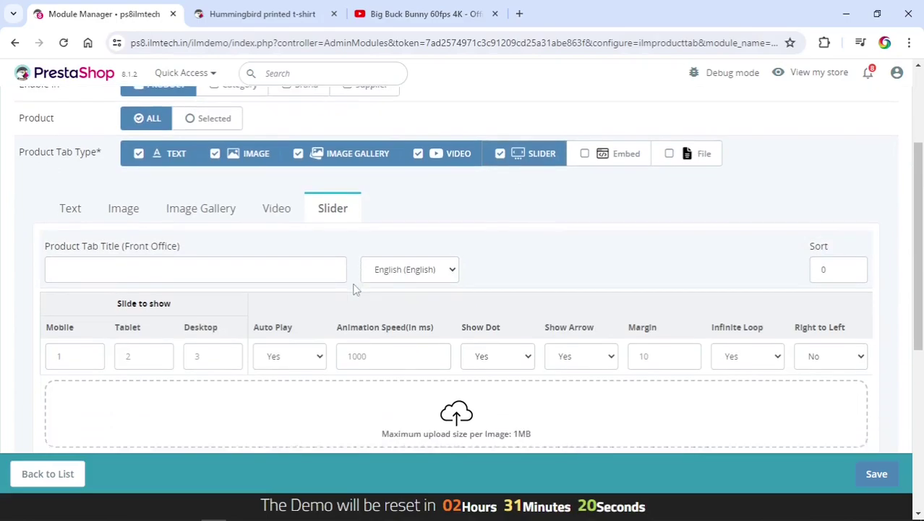
Upload pictures 1 to 5 from the Product Tab folder to the slider and save the product tab
click(518, 294)
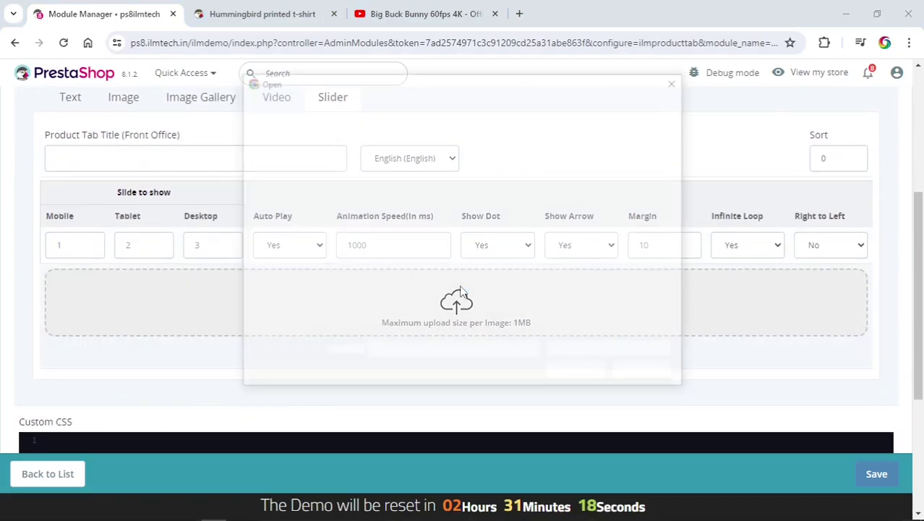
click(418, 181)
shift+click(405, 262)
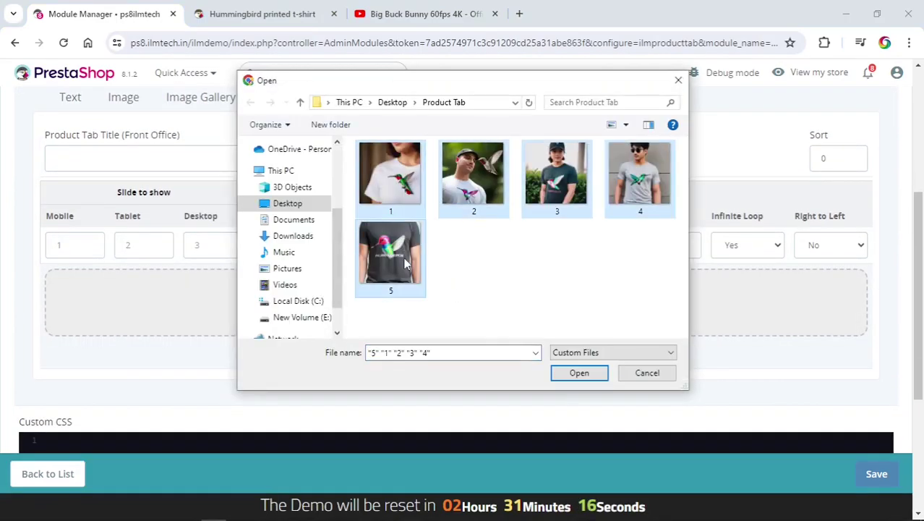
click(579, 372)
scroll(730, 312, down, 2)
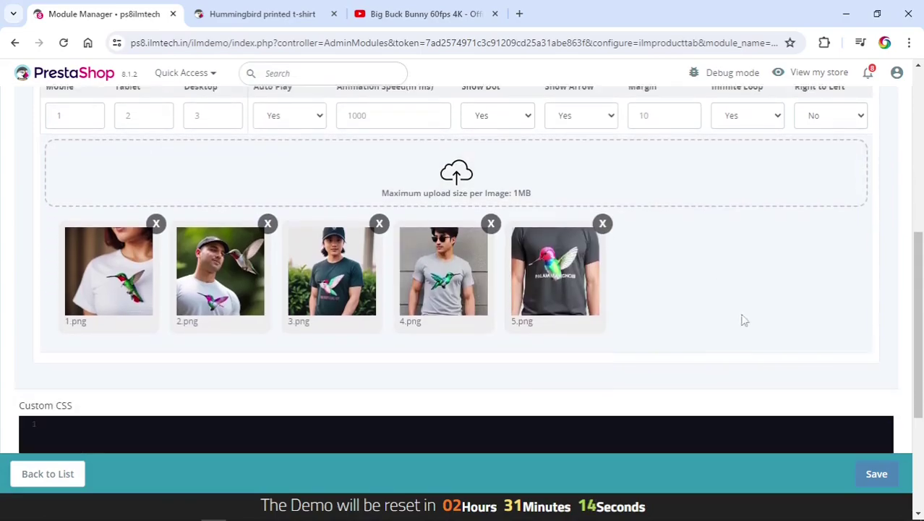
click(876, 475)
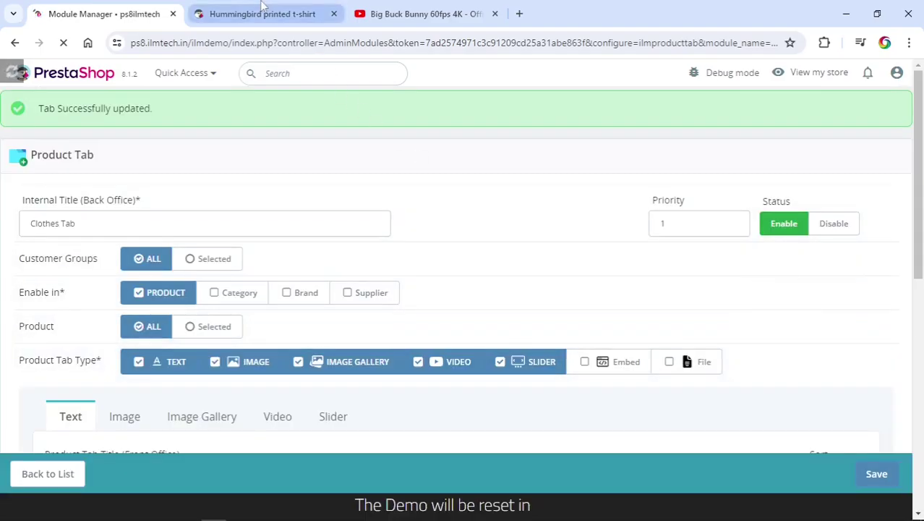
Reload the t-shirt's storefront page, show its Slider tab, and advance through the slider pictures
click(262, 13)
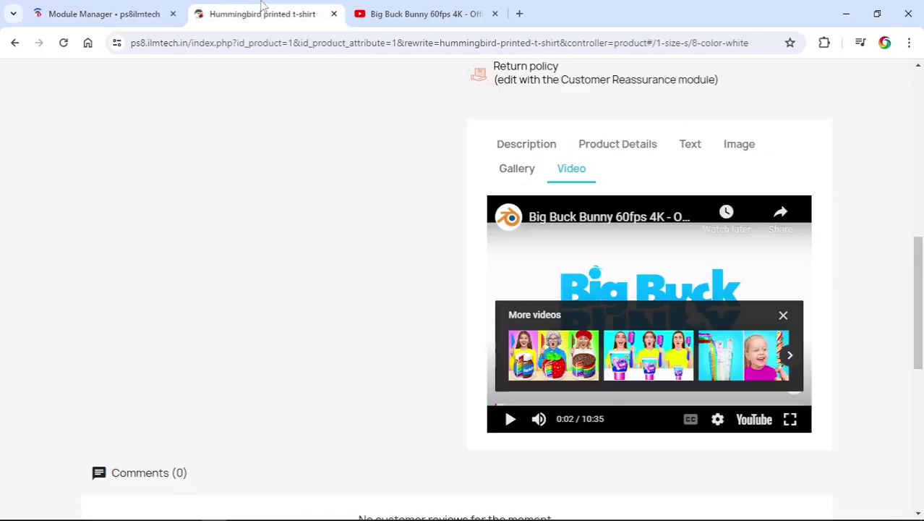
click(63, 43)
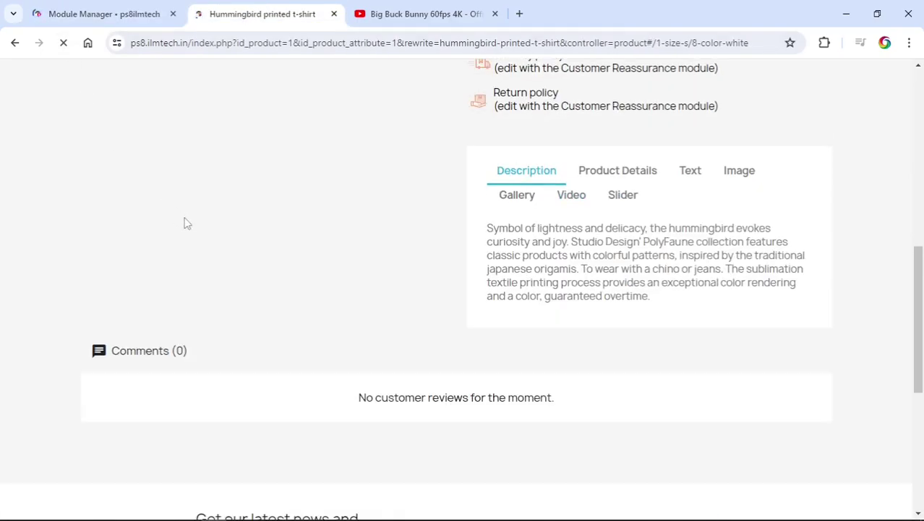
click(623, 196)
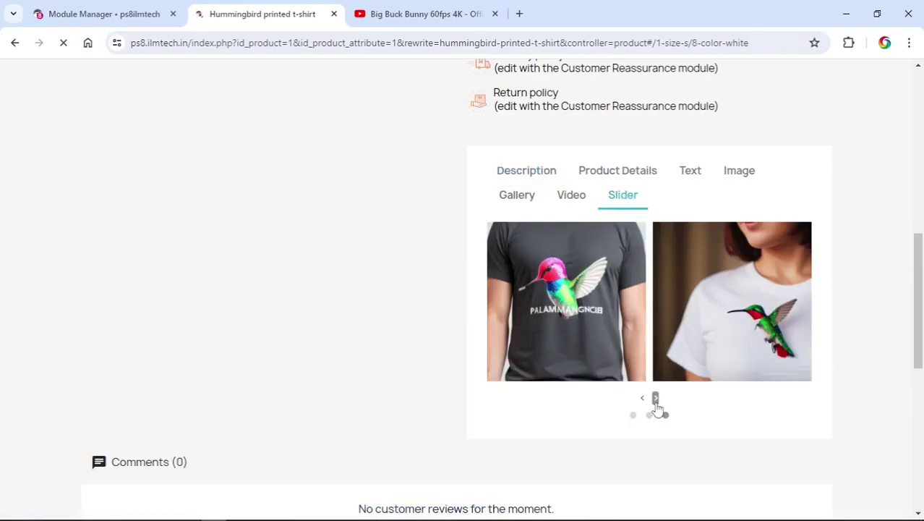
click(656, 402)
click(656, 403)
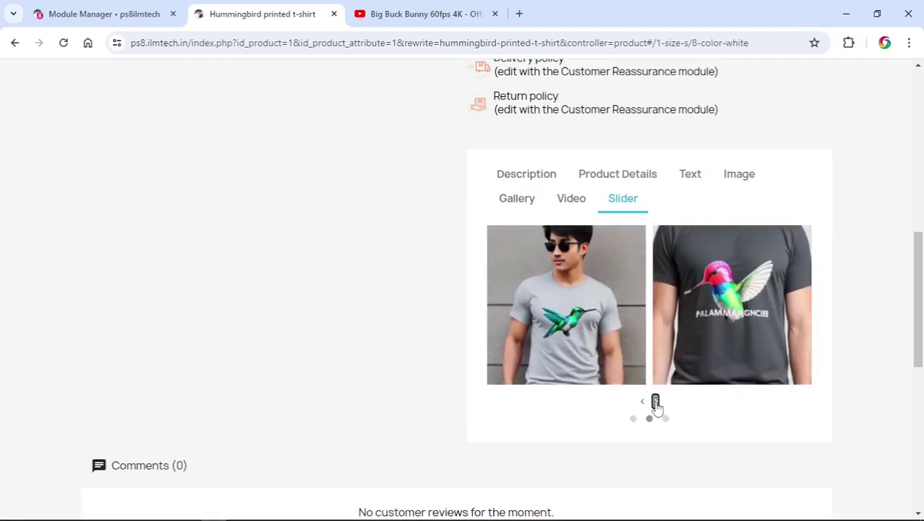
click(656, 402)
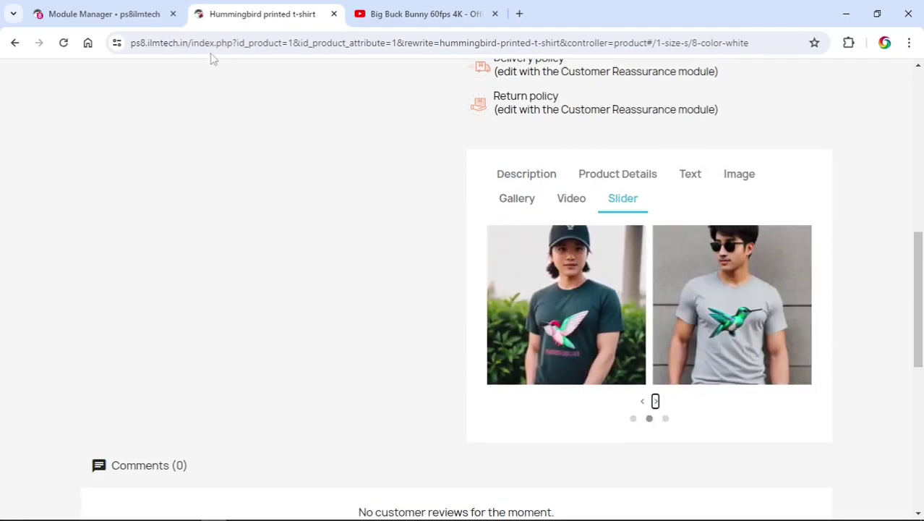
Return to the Clothes Tab form and add Embed as a product tab type
click(130, 16)
scroll(517, 193, down, 2)
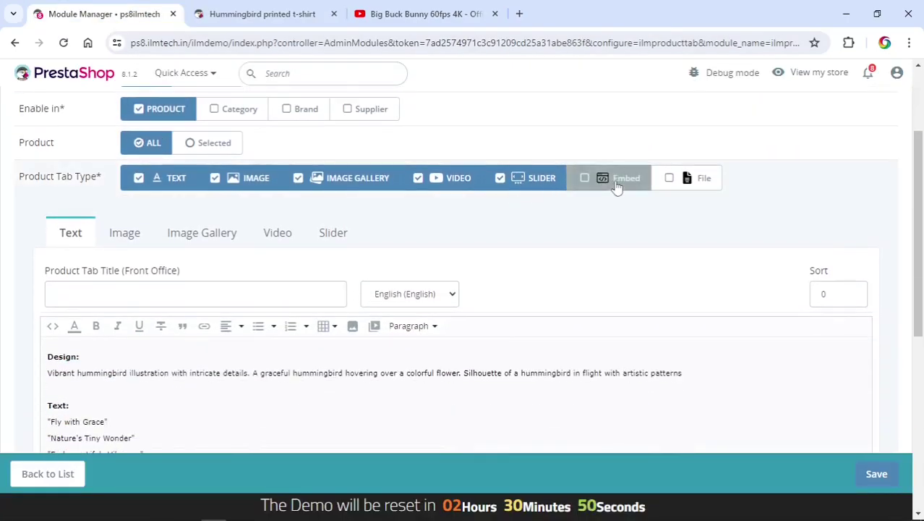
click(607, 178)
scroll(607, 178, down, 1)
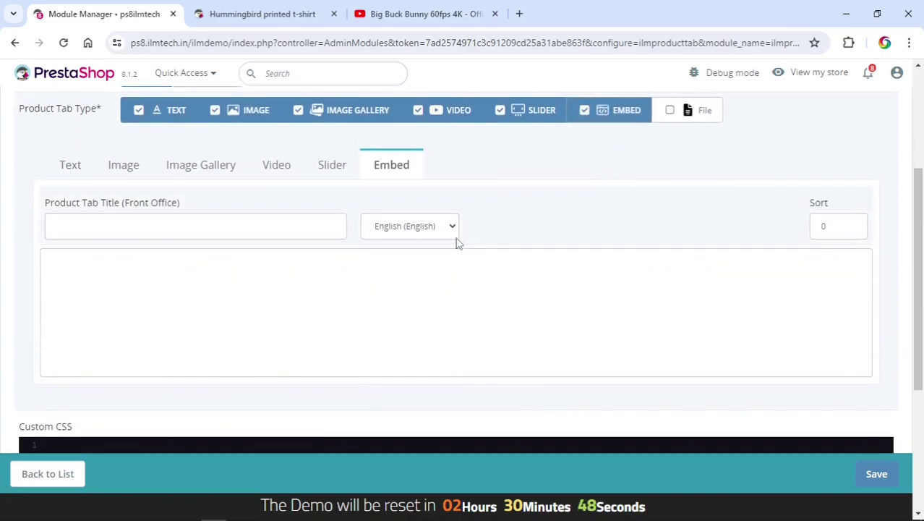
click(181, 272)
Copy the Big Buck Bunny embed code from YouTube's sharing options and paste it as the Clothes Tab's embed content
click(441, 16)
scroll(465, 162, down, 3)
click(450, 283)
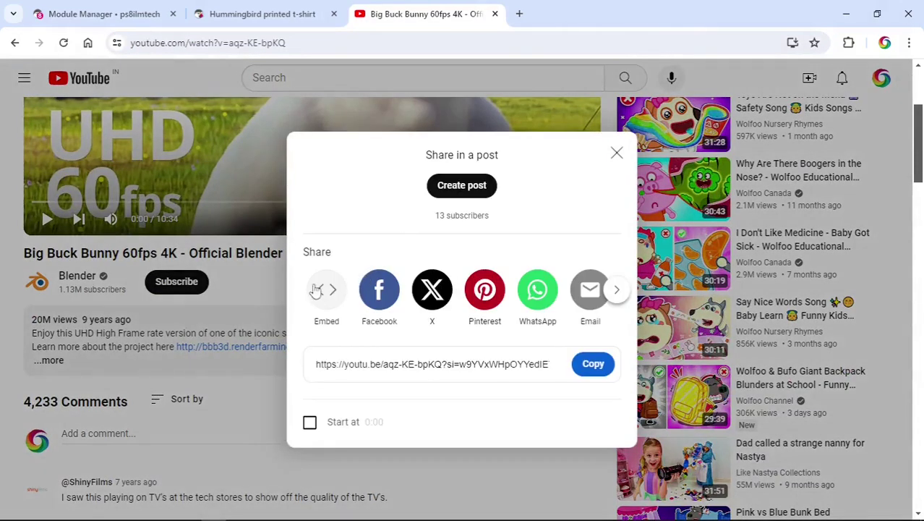
click(326, 290)
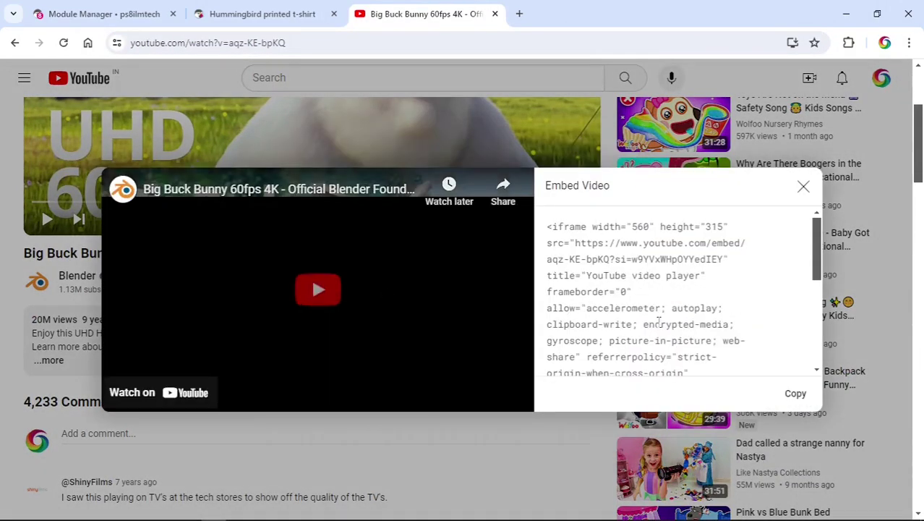
click(795, 394)
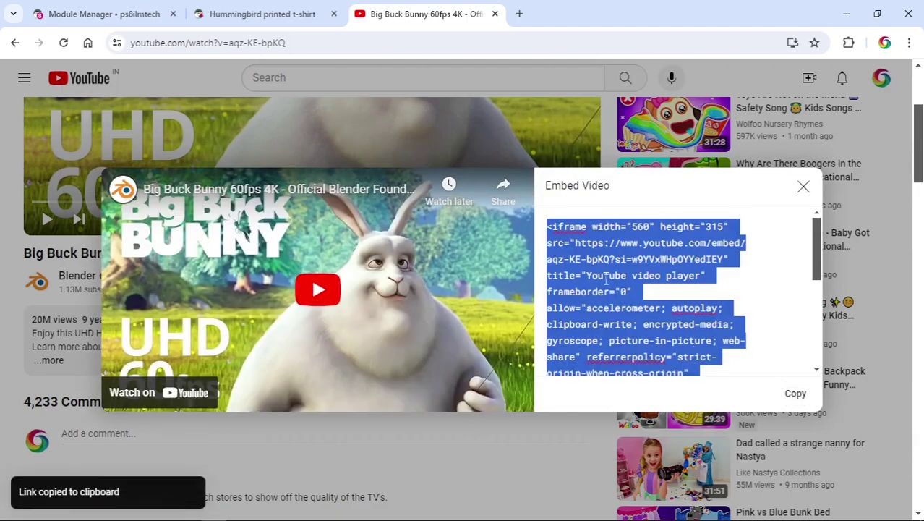
click(134, 17)
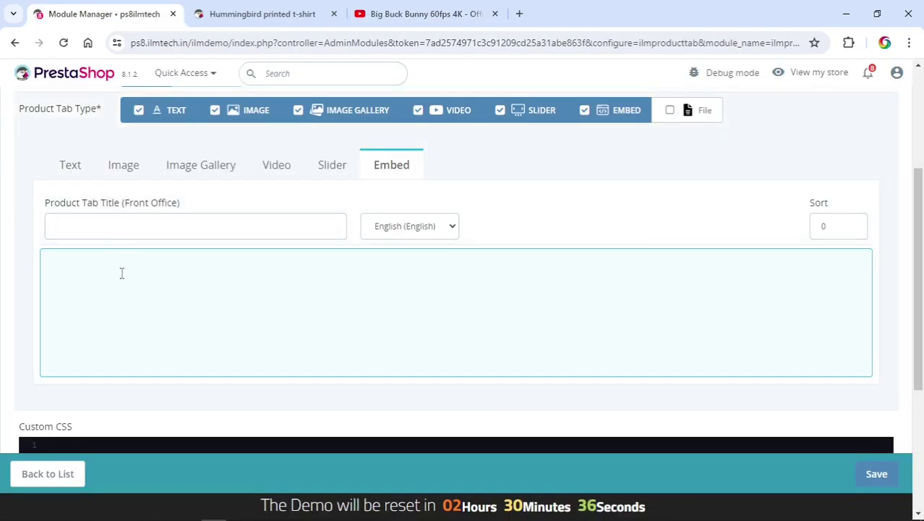
key(ctrl+v)
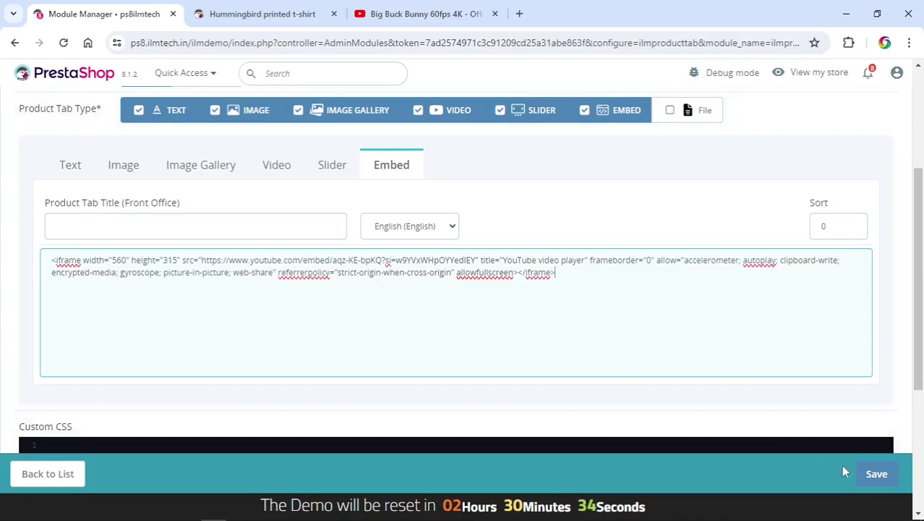
Save the Clothes Tab, reload the t-shirt's storefront page, and play and pause the video in its Embed tab
click(876, 474)
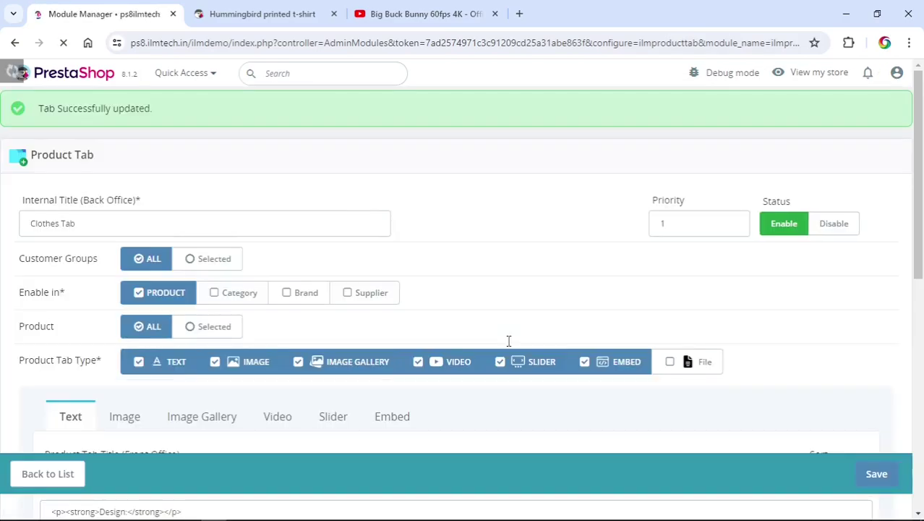
click(234, 16)
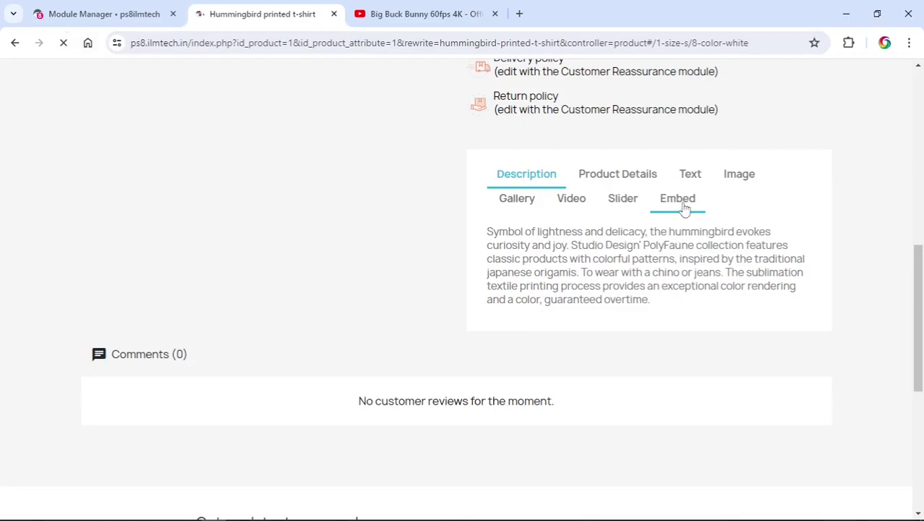
click(684, 207)
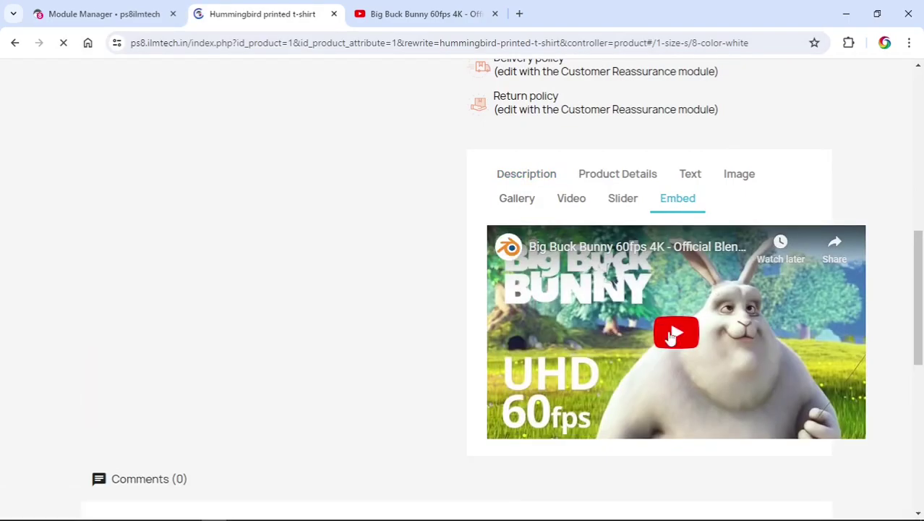
click(685, 334)
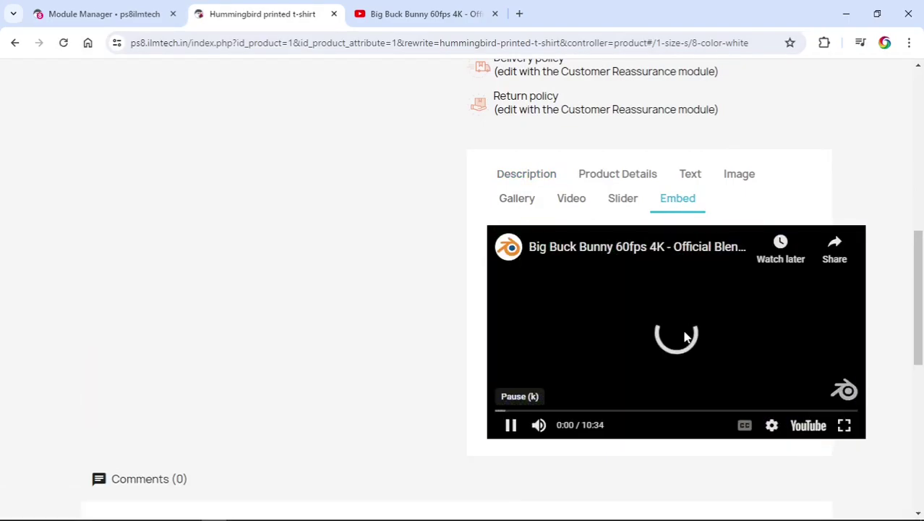
click(512, 427)
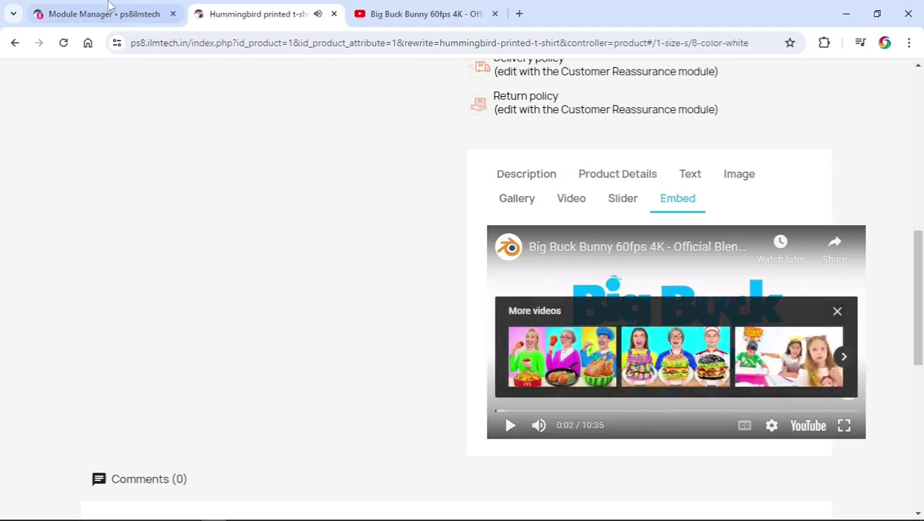
Set the embed iframe's width to 100% and save the Clothes Tab, checking the Embed tab on the reloaded t-shirt page
click(105, 11)
scroll(443, 193, down, 3)
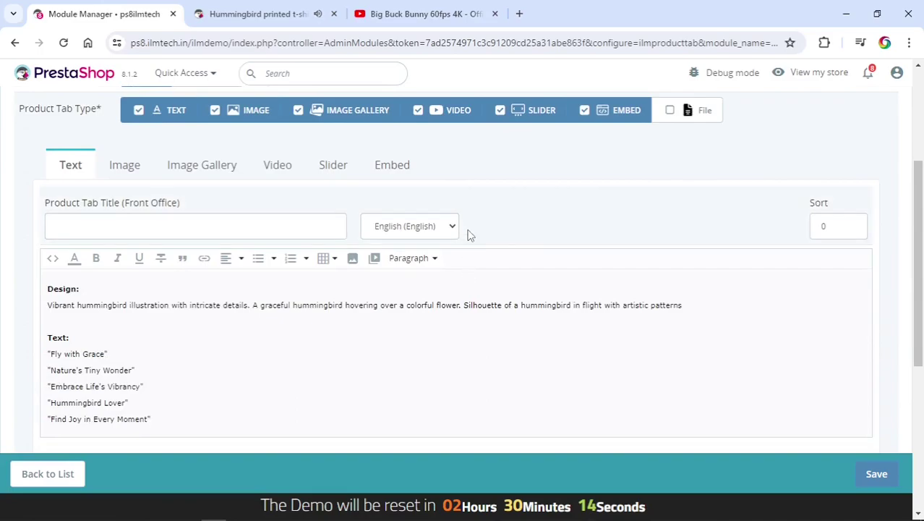
click(384, 169)
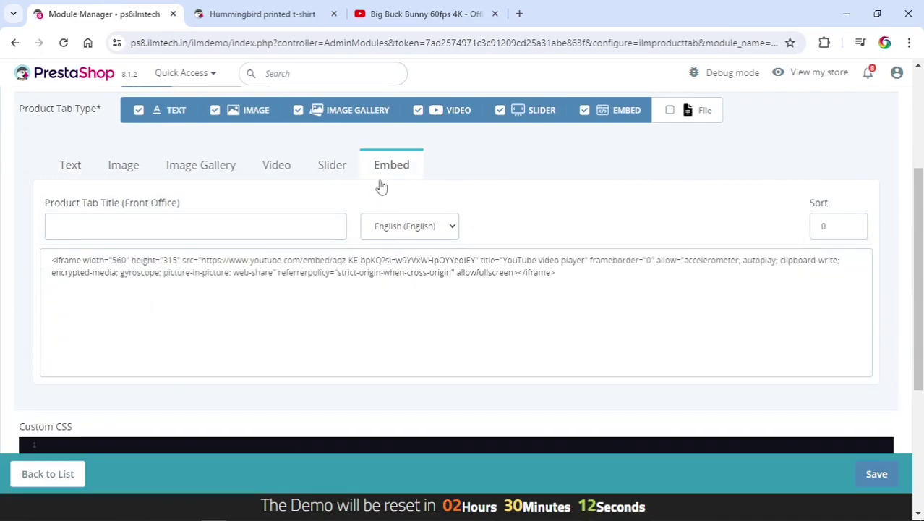
double_click(117, 260)
text(100%)
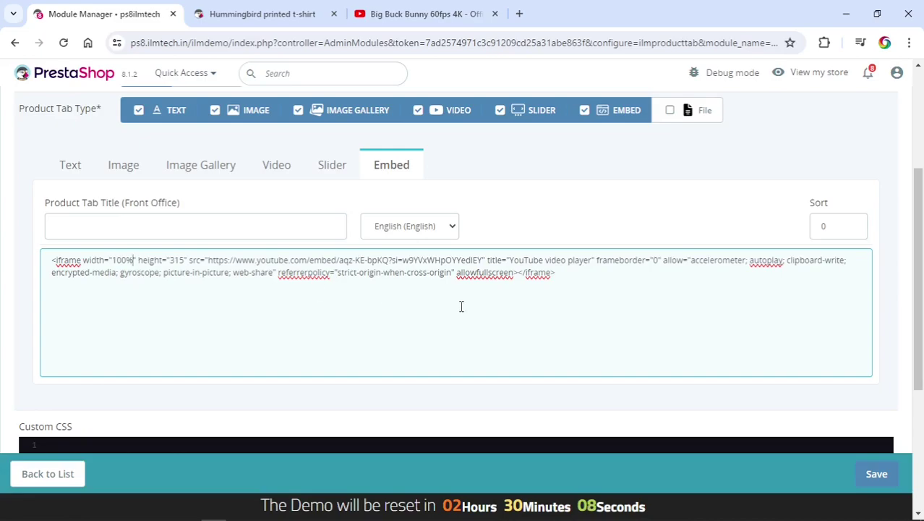
click(877, 473)
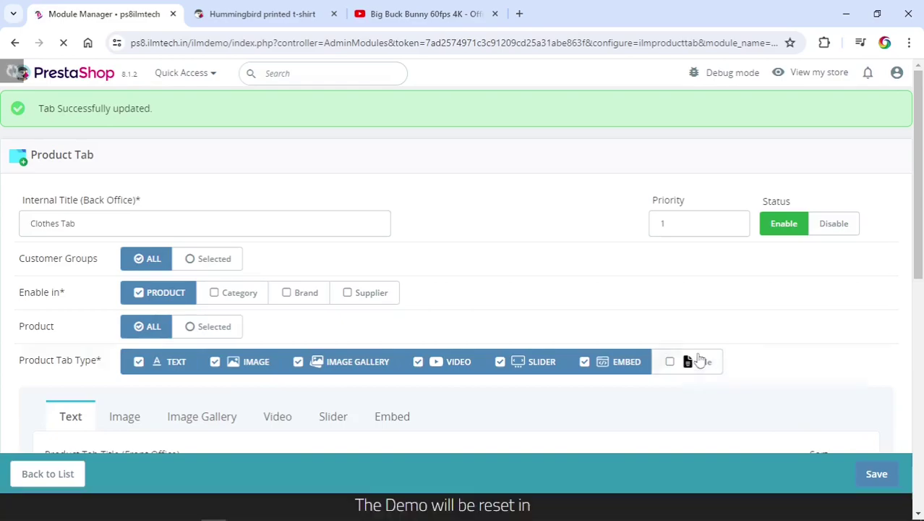
click(267, 13)
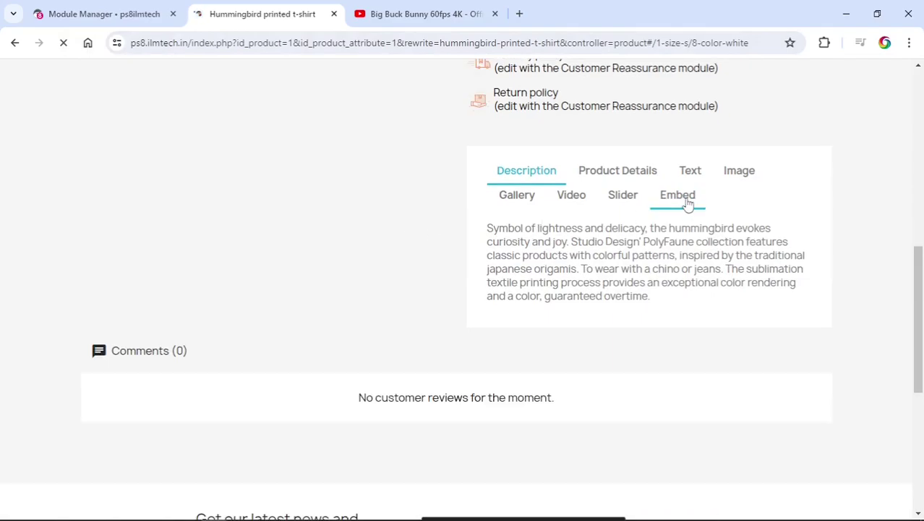
click(686, 202)
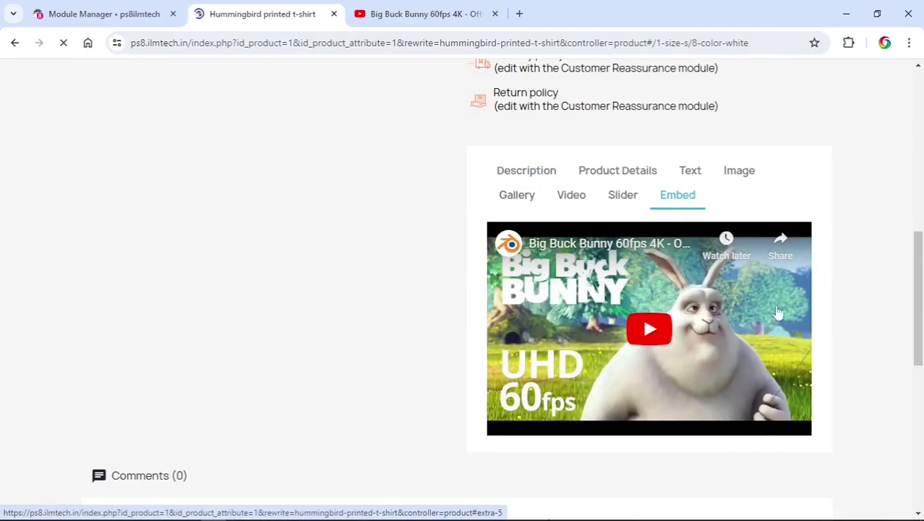
Add File as a Clothes Tab product tab type and upload Doc1 and Doc2 from the Product Tab folder
click(105, 14)
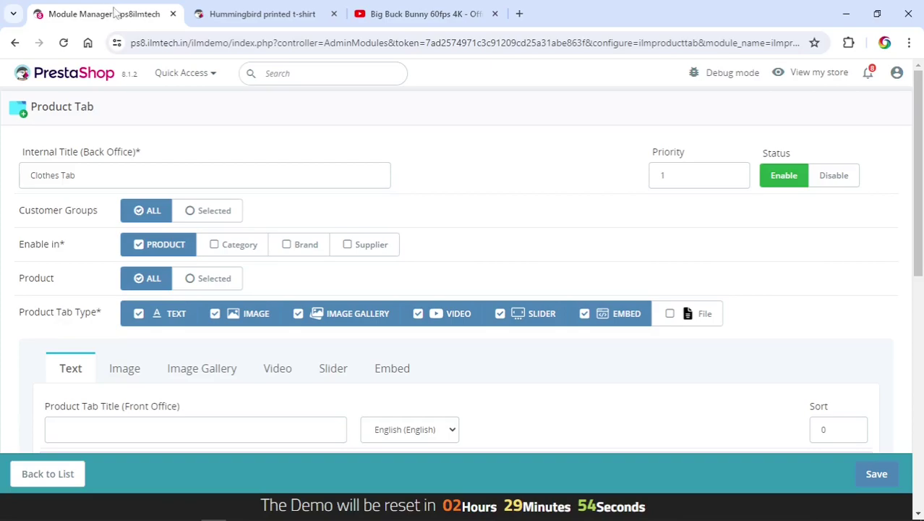
click(681, 314)
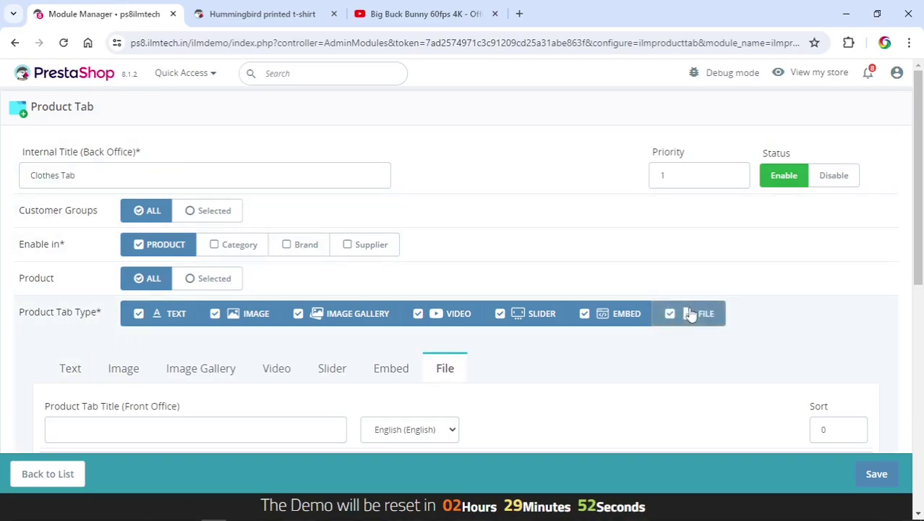
scroll(648, 247, down, 4)
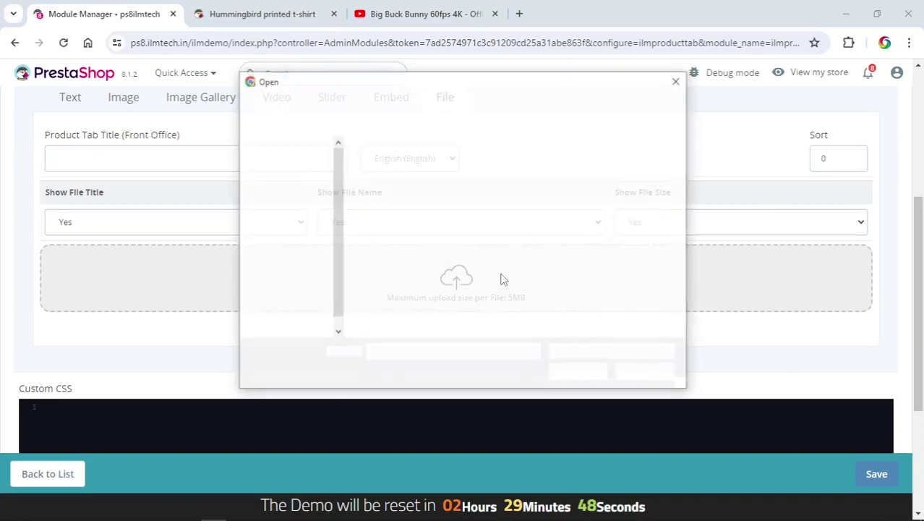
click(400, 181)
ctrl+click(473, 180)
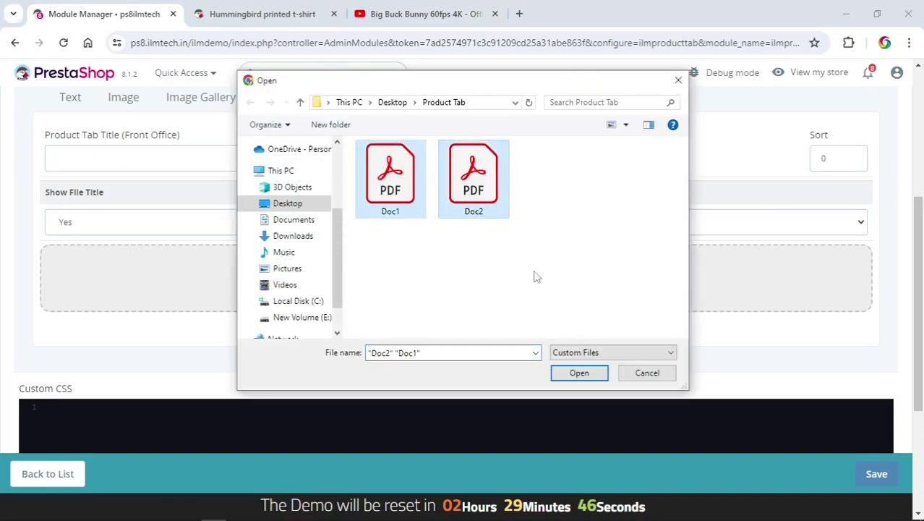
click(579, 373)
scroll(237, 281, down, 1)
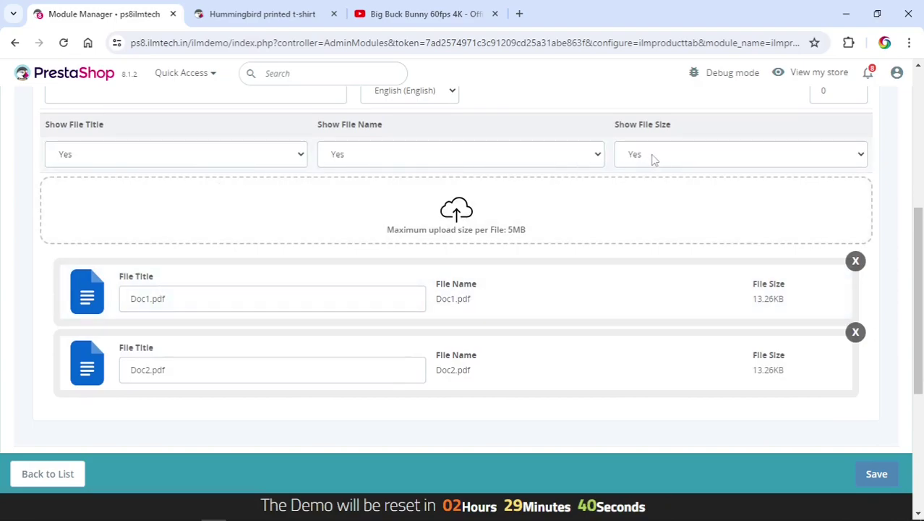
Review the Show File Title, Show File Name and Show File Size options, leaving them at Yes, and save the product tab
click(211, 157)
click(395, 154)
click(636, 154)
click(872, 474)
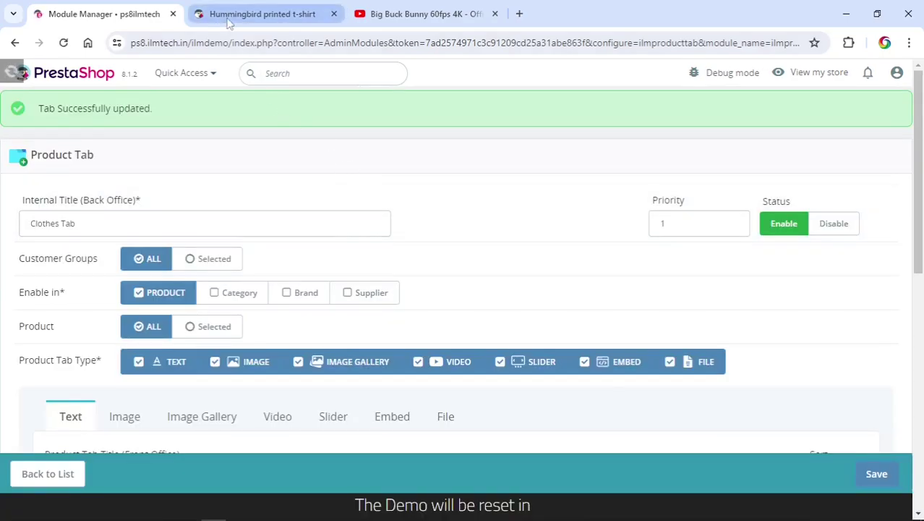
Reload the t-shirt's storefront page, show its File tab, and start downloading Doc1, cancelling the save dialog
click(229, 17)
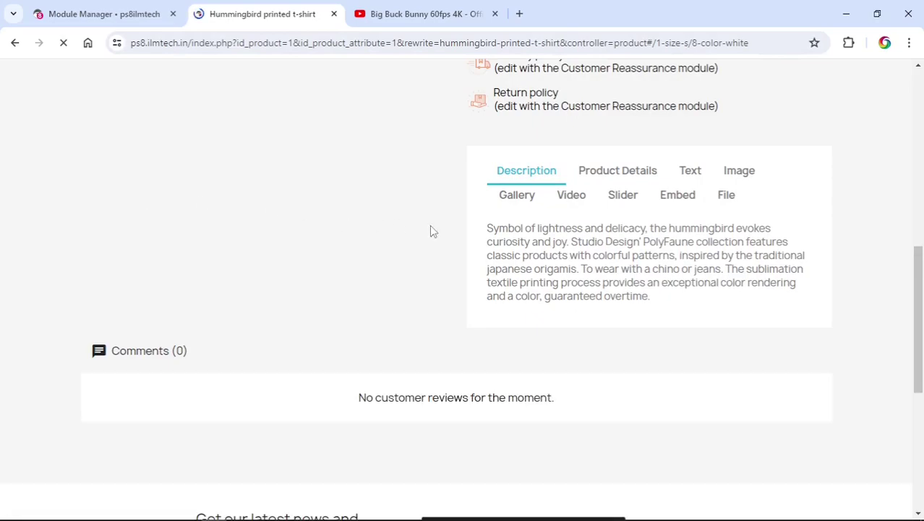
click(726, 197)
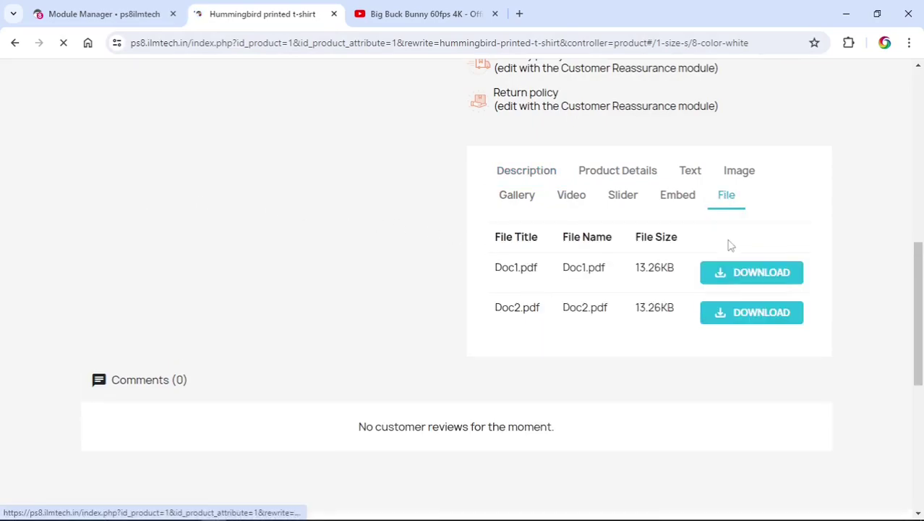
click(710, 280)
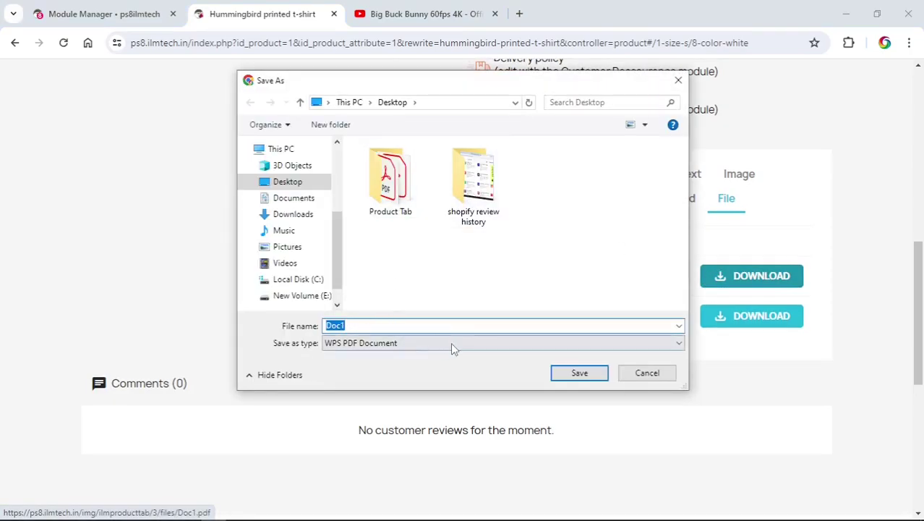
click(646, 373)
Enable the Clothes Tab in Product for all products and save it
click(139, 6)
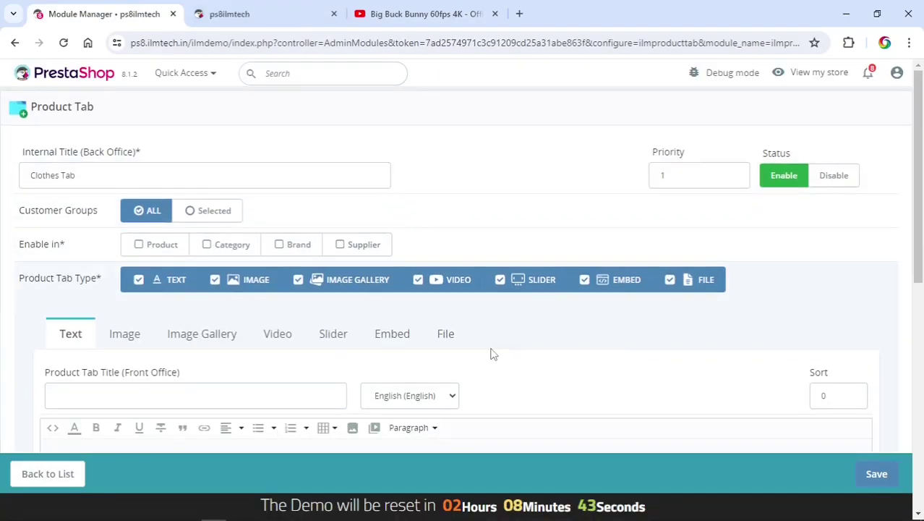
click(150, 246)
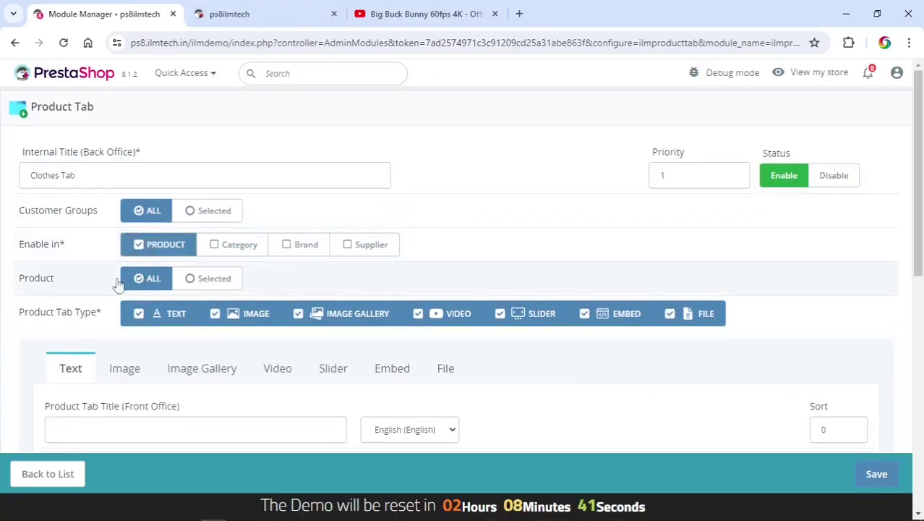
click(194, 278)
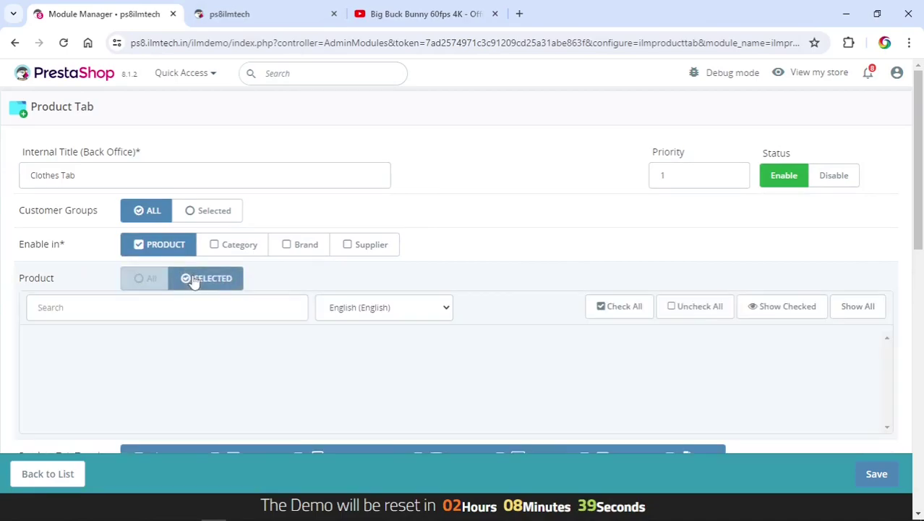
click(151, 282)
click(877, 474)
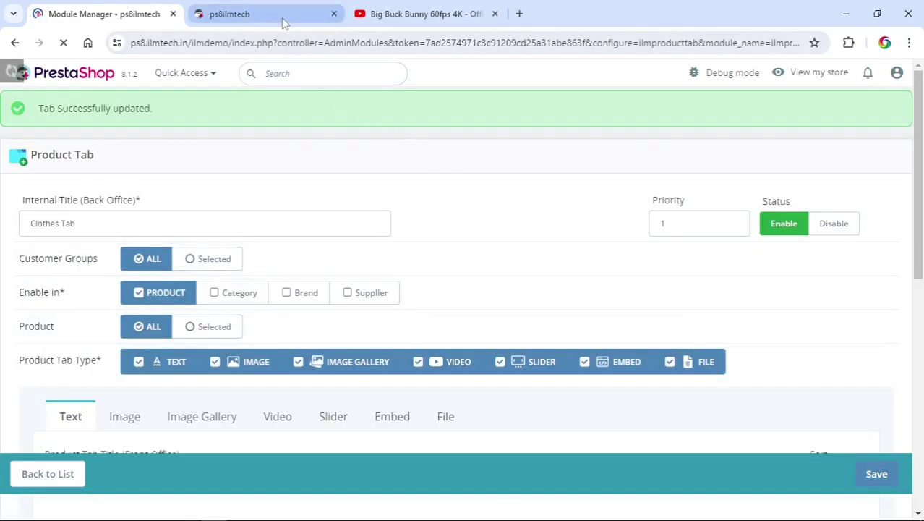
Open the Hummingbird Printed T-Shirt, the Best Is Yet To Come poster and the Adventure Begins mug from the storefront in separate browser tabs
click(284, 21)
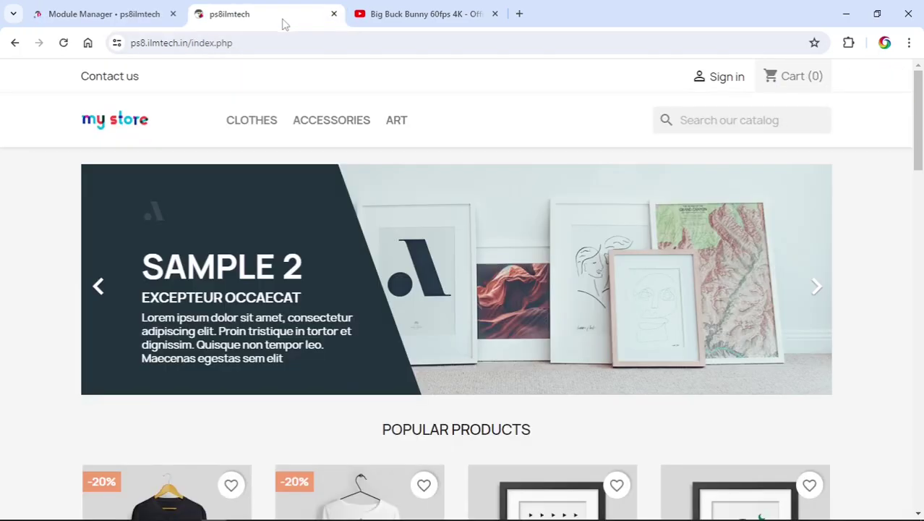
scroll(316, 165, down, 5)
middle_click(202, 192)
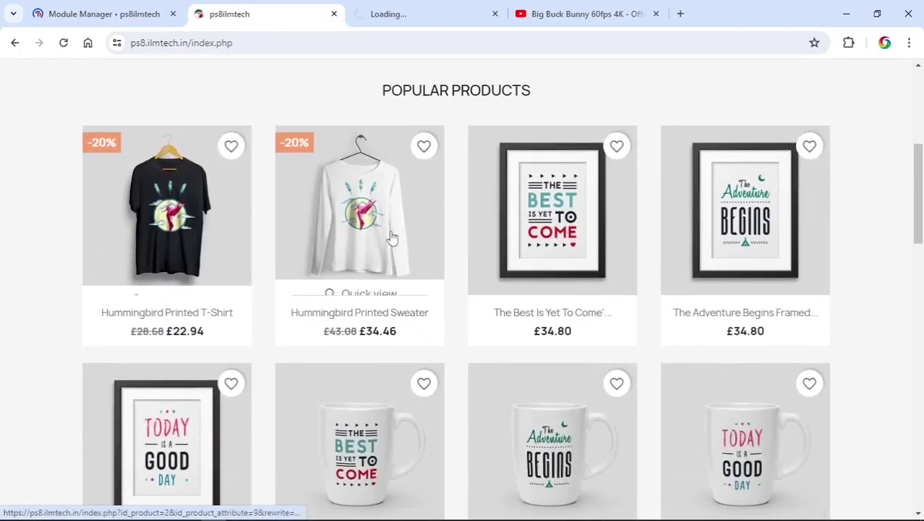
middle_click(557, 233)
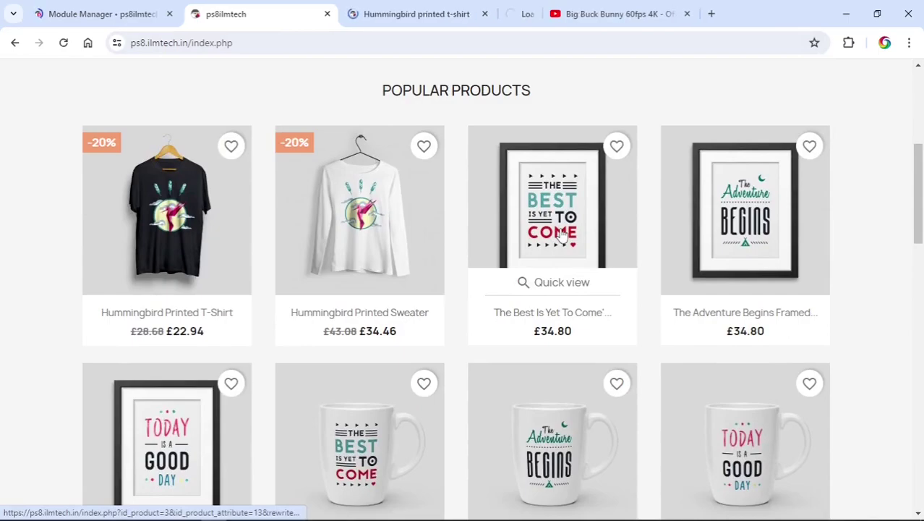
middle_click(561, 418)
Examine the product tabs listed on the Hummingbird printed t-shirt page
click(340, 15)
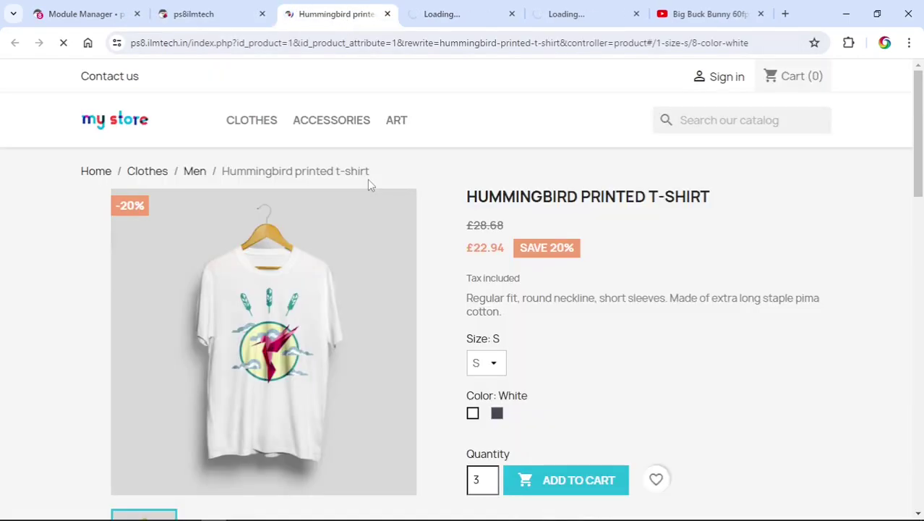
scroll(376, 195, down, 5)
scroll(434, 245, down, 1)
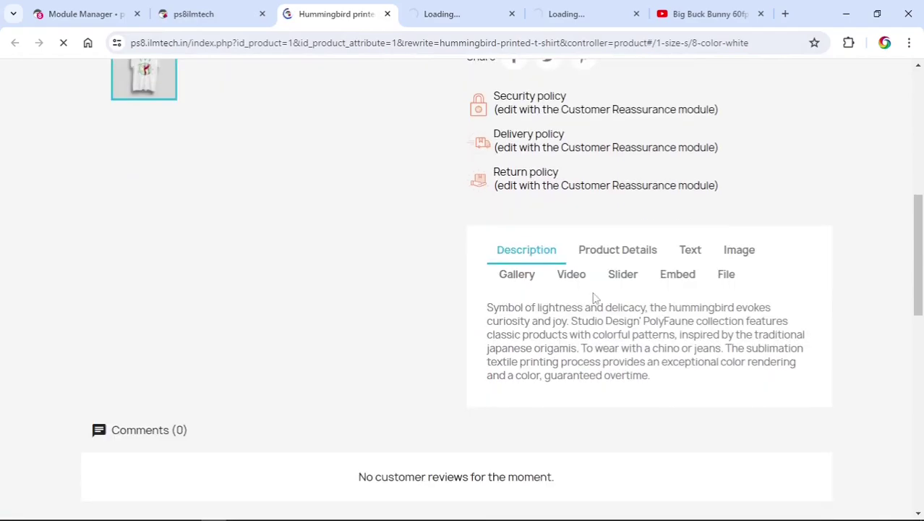
Show the Slider and Text tabs on the Best Is Yet To Come framed poster page
click(421, 12)
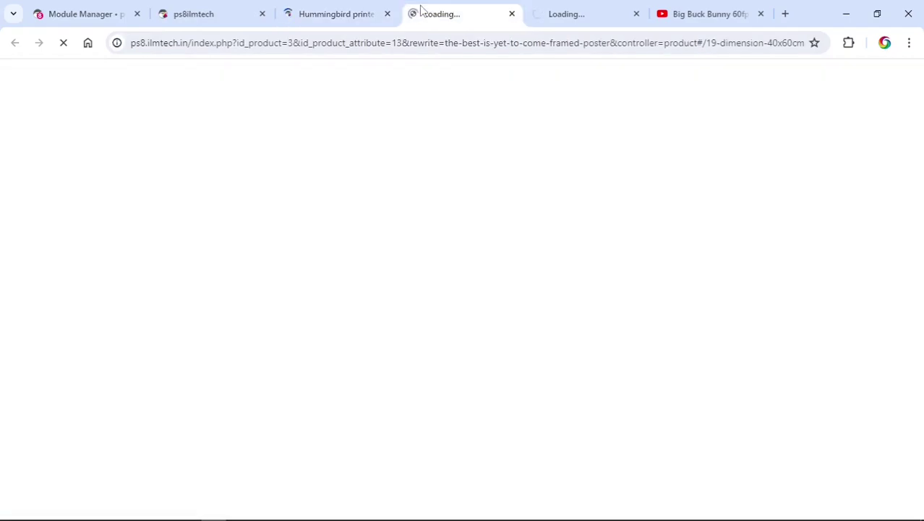
scroll(528, 215, down, 1)
scroll(528, 216, down, 5)
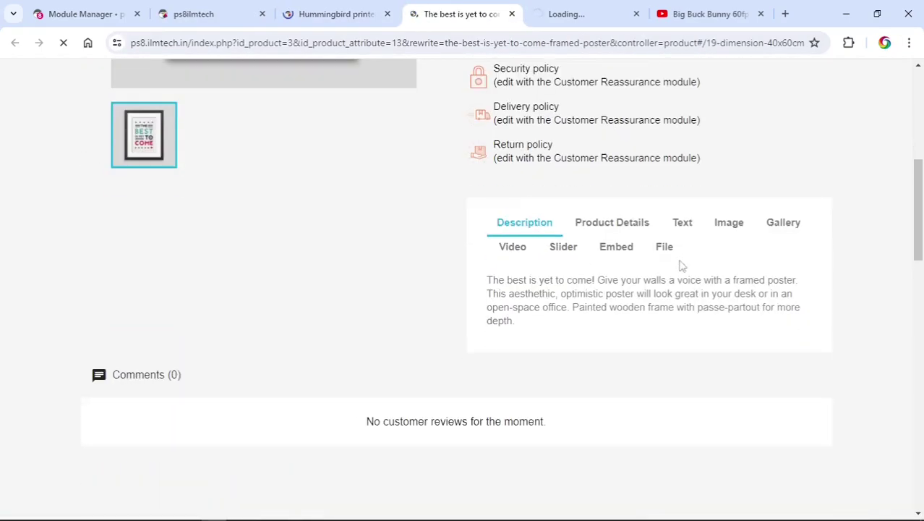
click(625, 258)
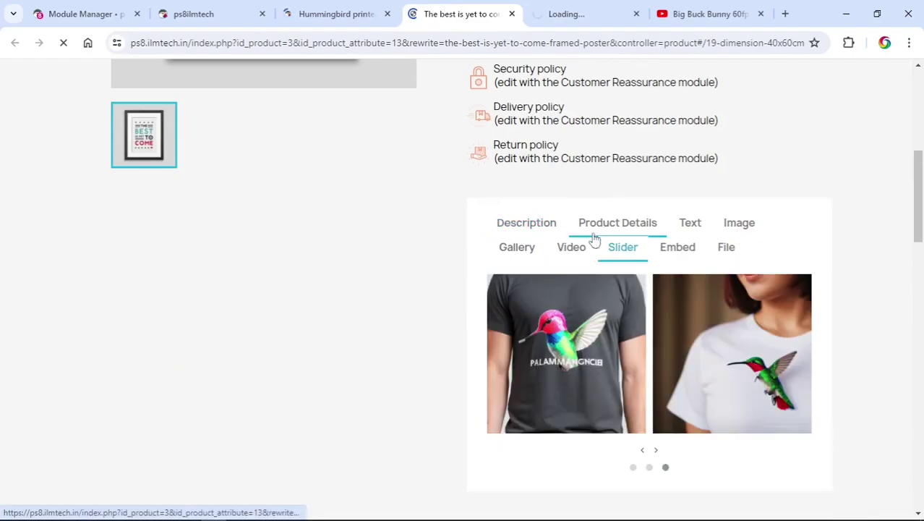
click(684, 228)
Show the Text and Image tabs on the Adventure Begins mug page
click(532, 14)
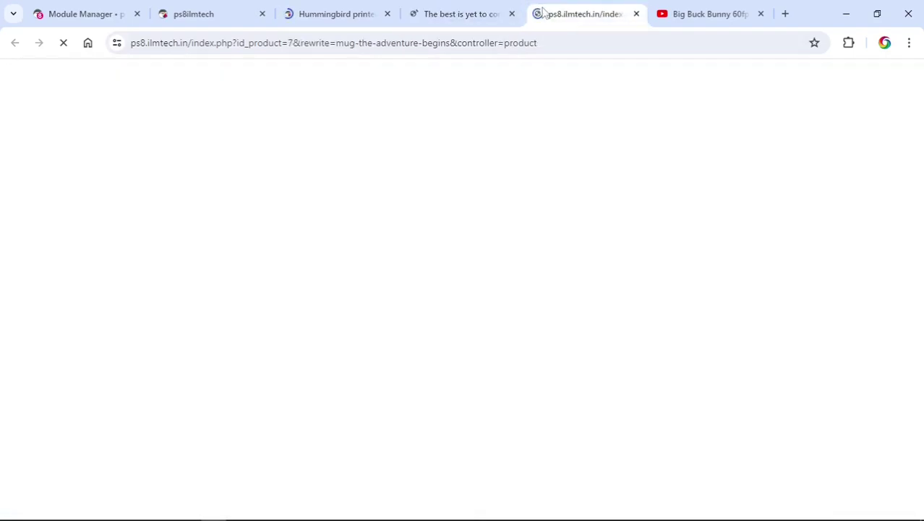
scroll(575, 224, down, 5)
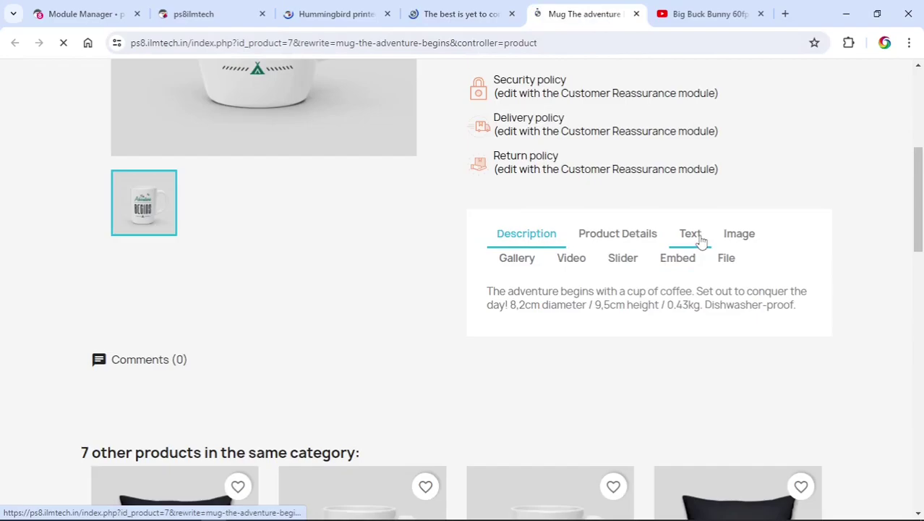
click(698, 241)
click(735, 243)
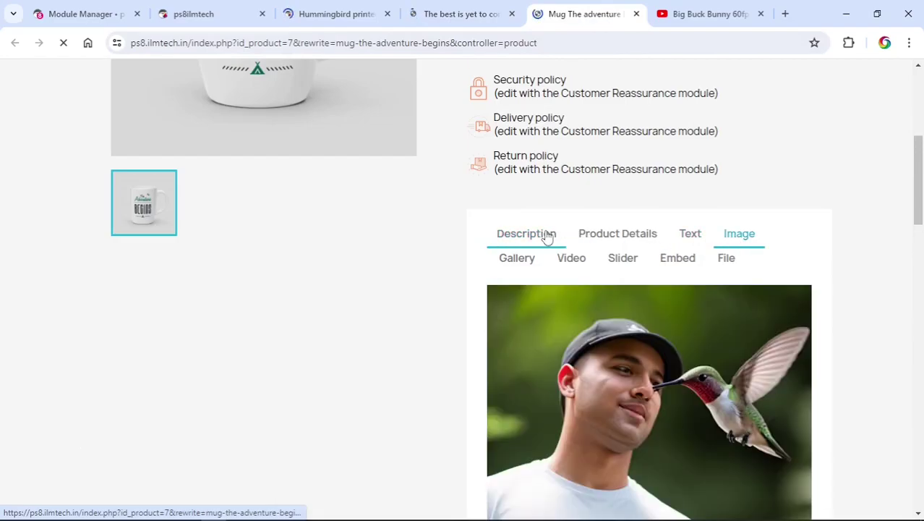
Restrict the Clothes Tab to the selected products Hummingbird printed t-shirt and Hummingbird printed sweater, and save it
click(539, 236)
click(101, 13)
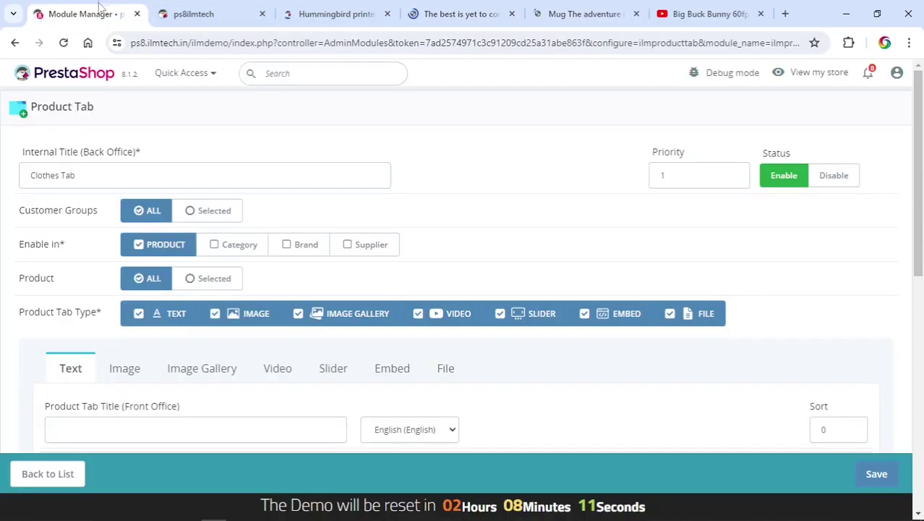
click(200, 282)
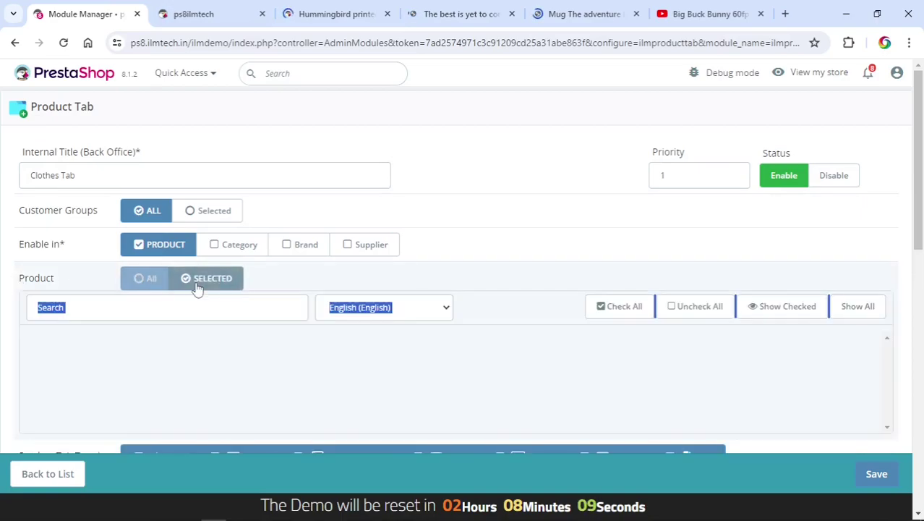
click(97, 338)
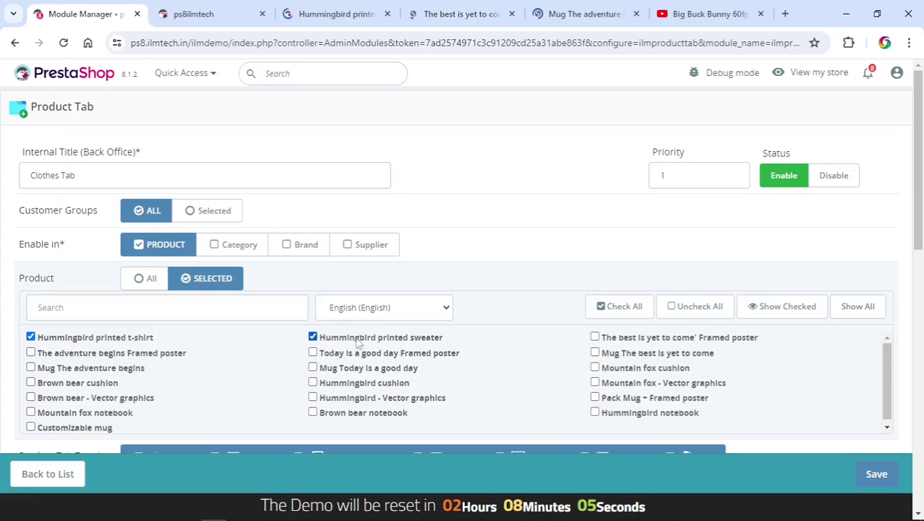
click(871, 477)
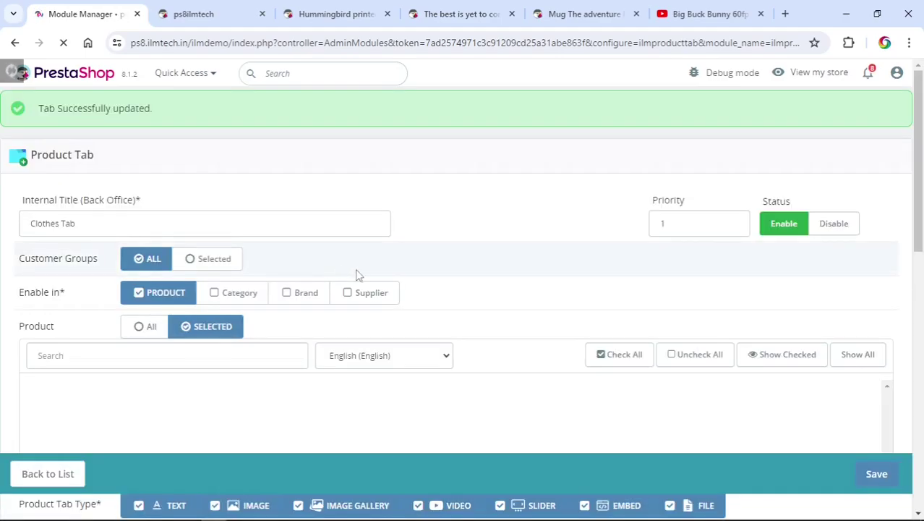
scroll(364, 276, down, 1)
scroll(367, 280, down, 1)
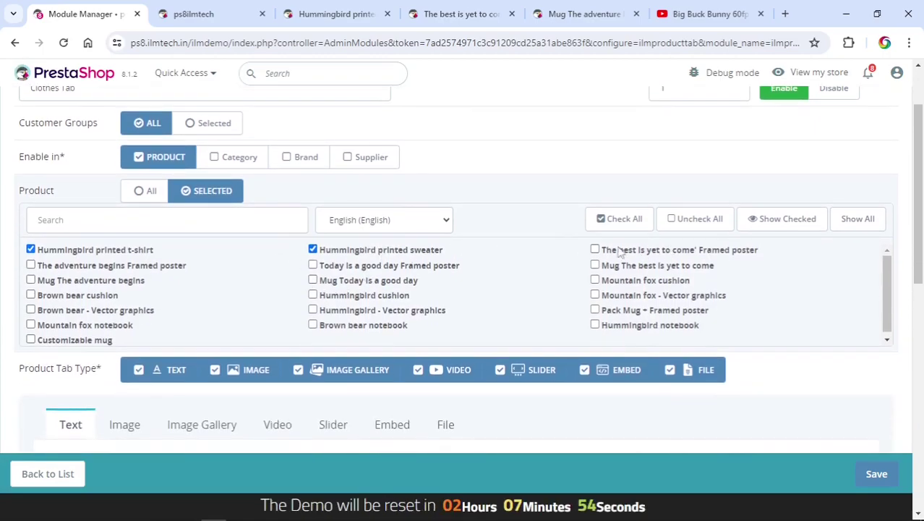
Show the Text tab on the Hummingbird printed t-shirt page and check the product title
click(342, 14)
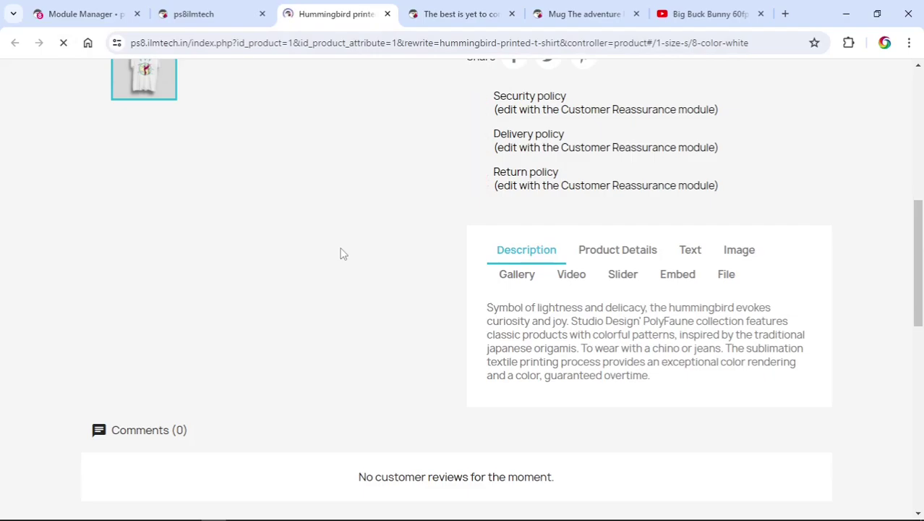
click(689, 255)
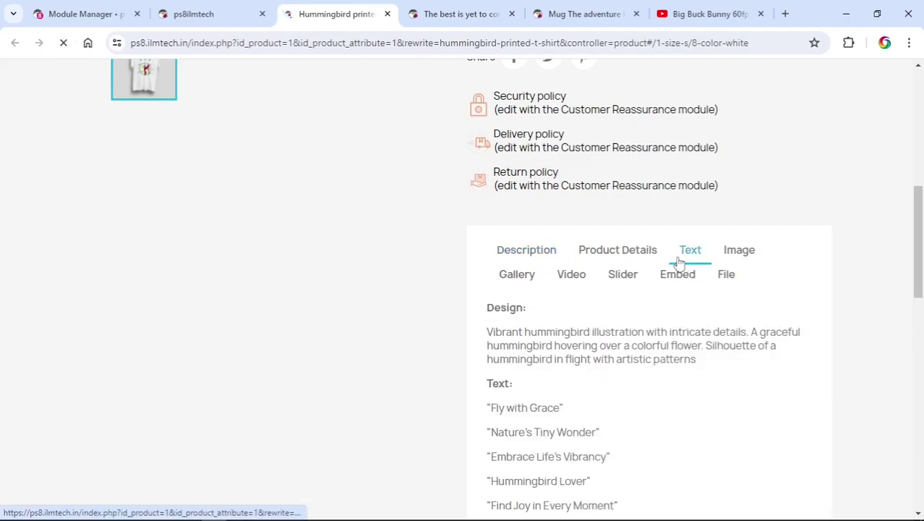
scroll(661, 253, up, 6)
drag(470, 194, 665, 194)
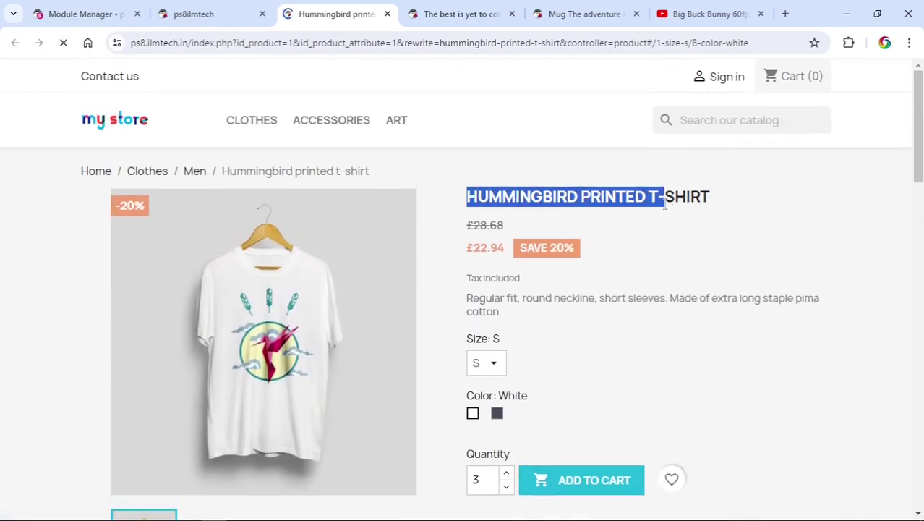
scroll(636, 239, down, 8)
Reload the Best Is Yet To Come framed poster page and check which product tabs it lists
click(463, 14)
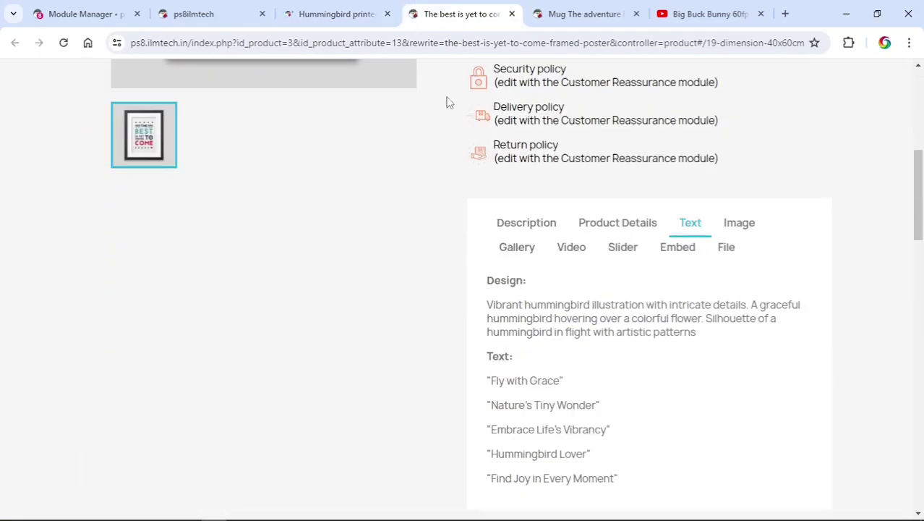
scroll(518, 200, up, 10)
drag(478, 191, 616, 196)
click(63, 43)
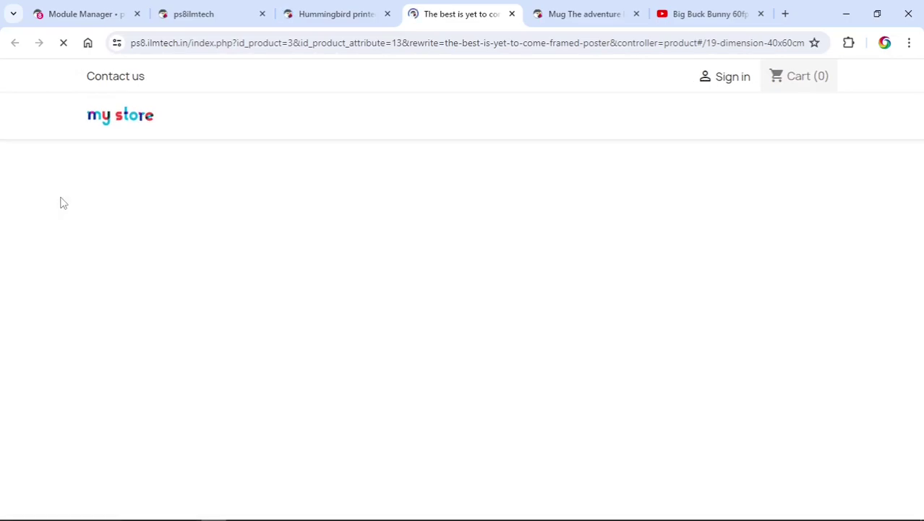
scroll(547, 221, down, 6)
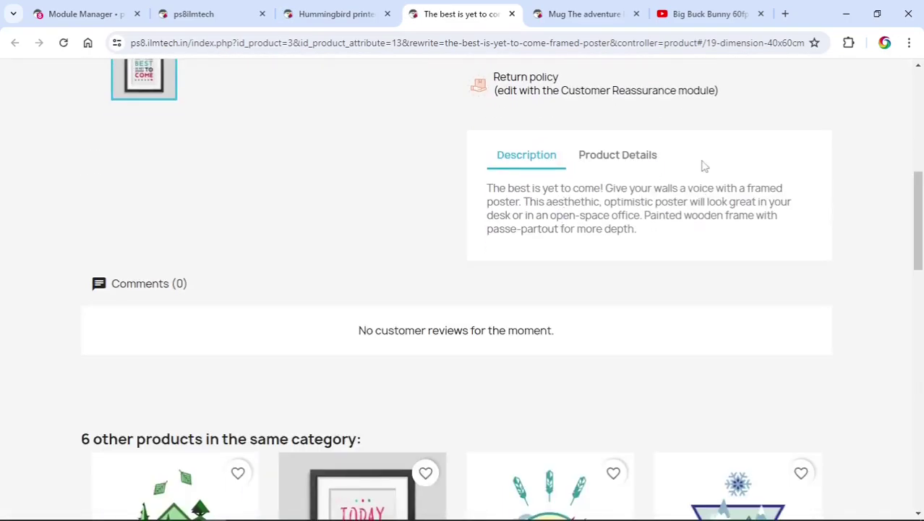
Enable the Clothes Tab by category instead of product, select only Clothes, Men and Women, and save it
click(108, 12)
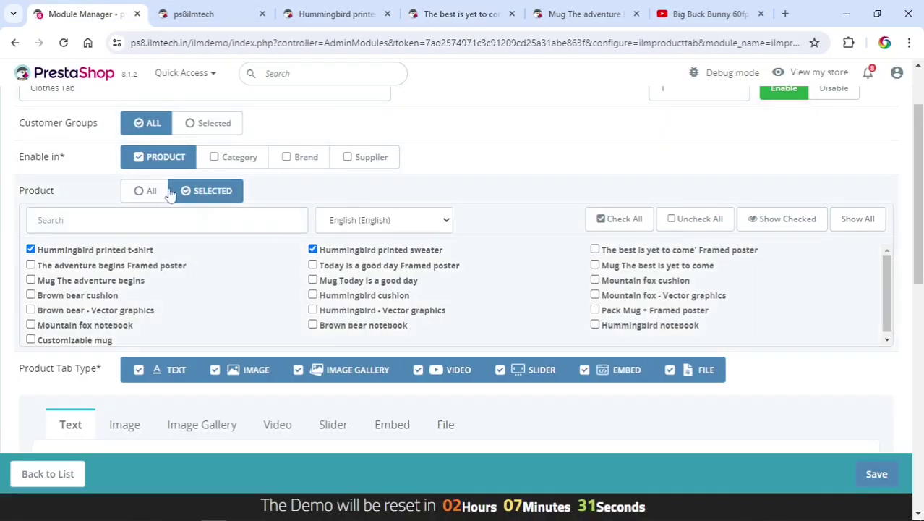
click(156, 165)
click(209, 158)
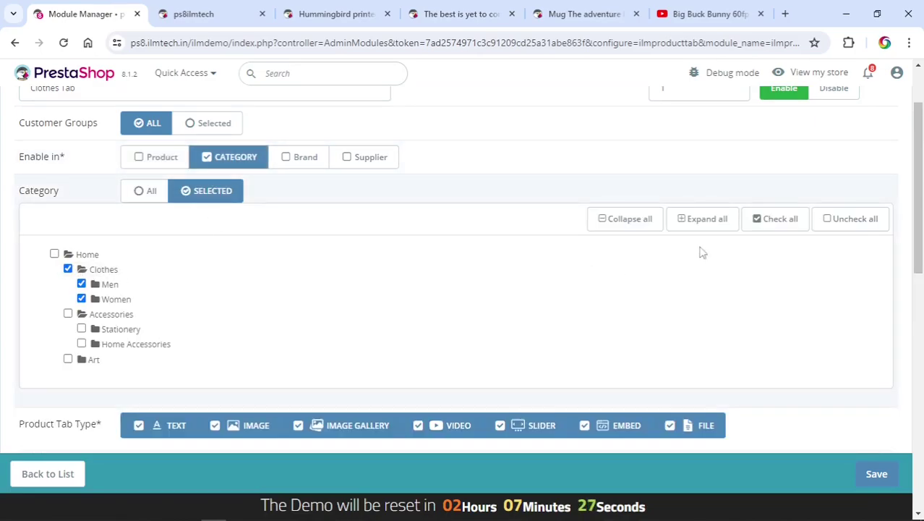
click(835, 224)
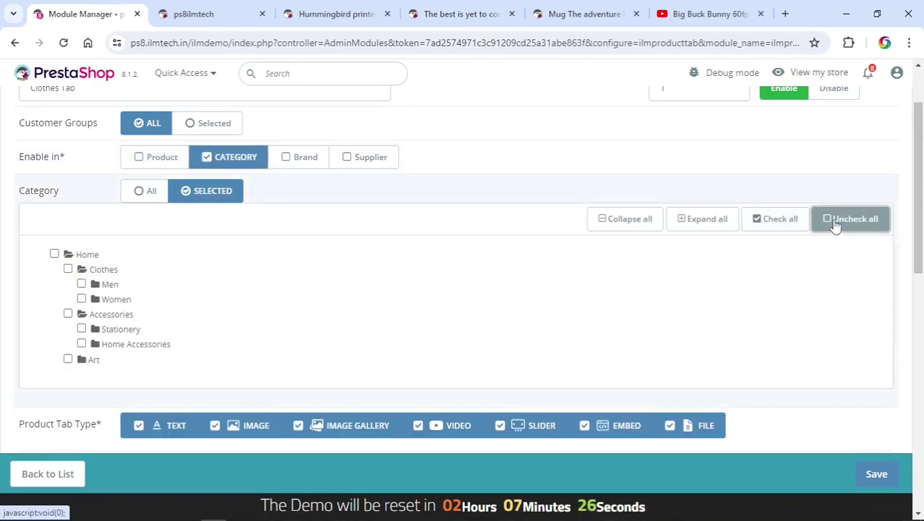
click(645, 224)
click(697, 223)
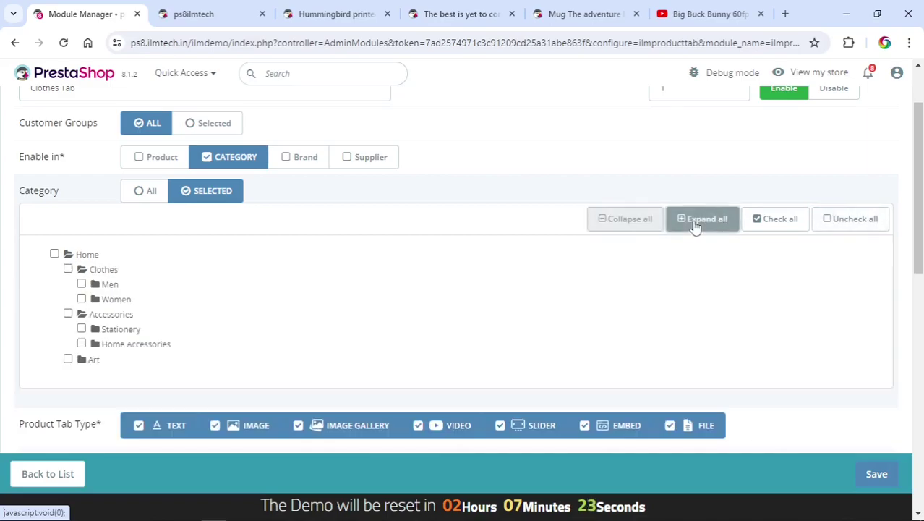
click(67, 269)
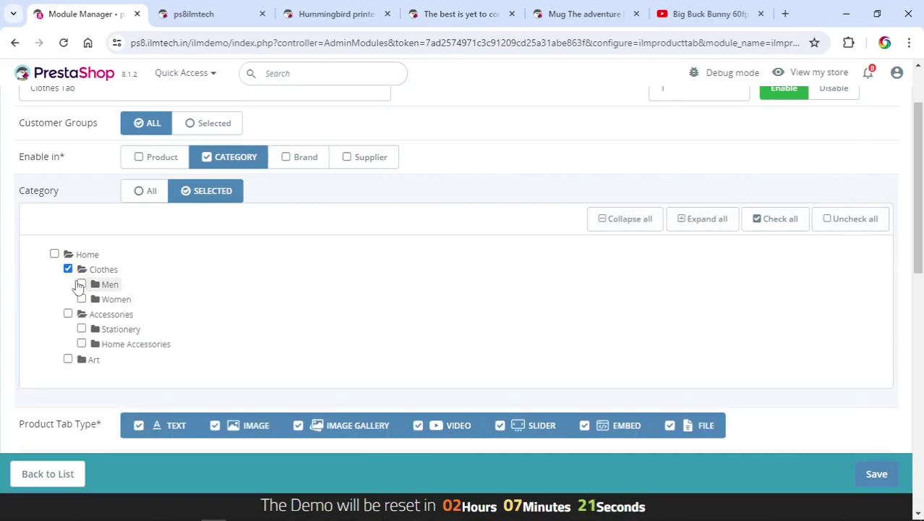
click(81, 297)
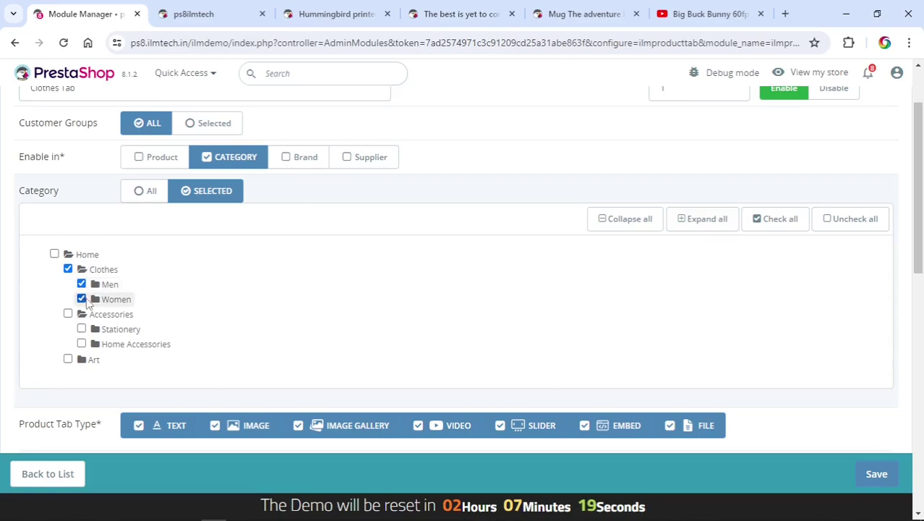
click(873, 474)
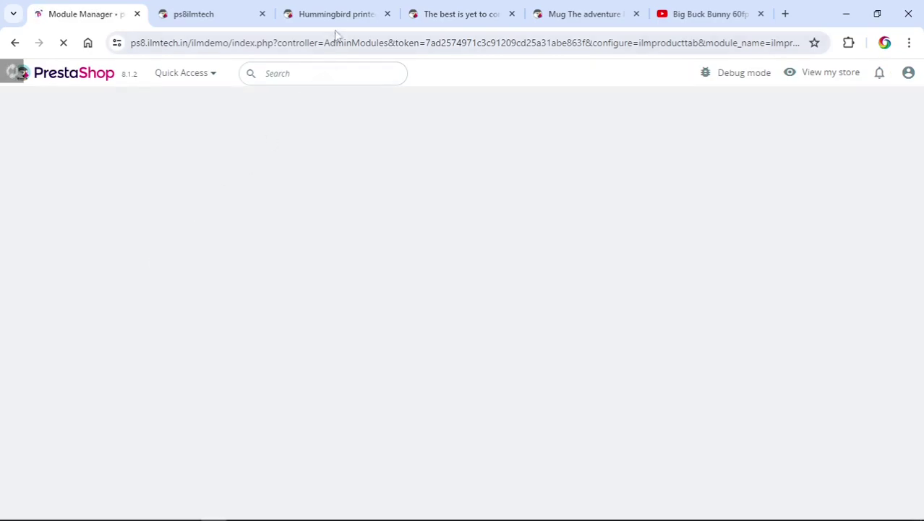
Open the Hummingbird Printed Sweater from the storefront's Clothes category and show its Text and Image tabs
click(335, 14)
scroll(311, 144, up, 10)
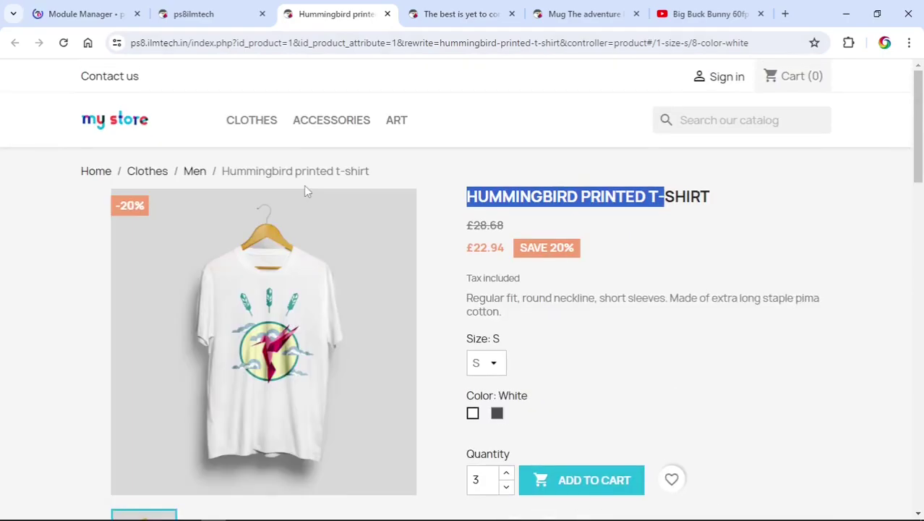
click(258, 124)
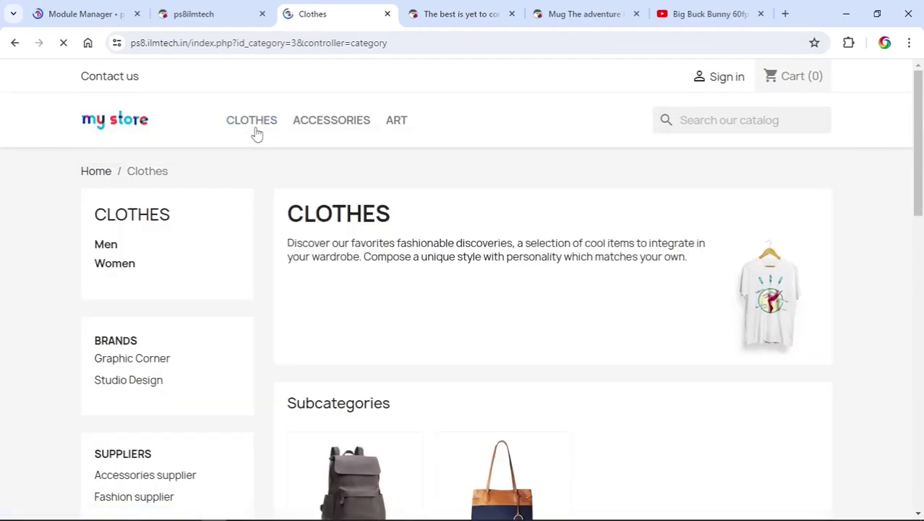
scroll(253, 133, down, 6)
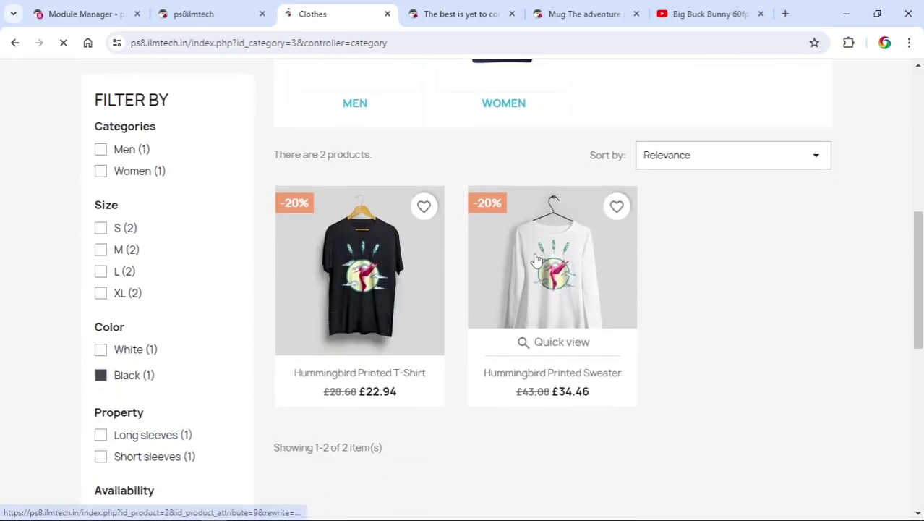
click(536, 259)
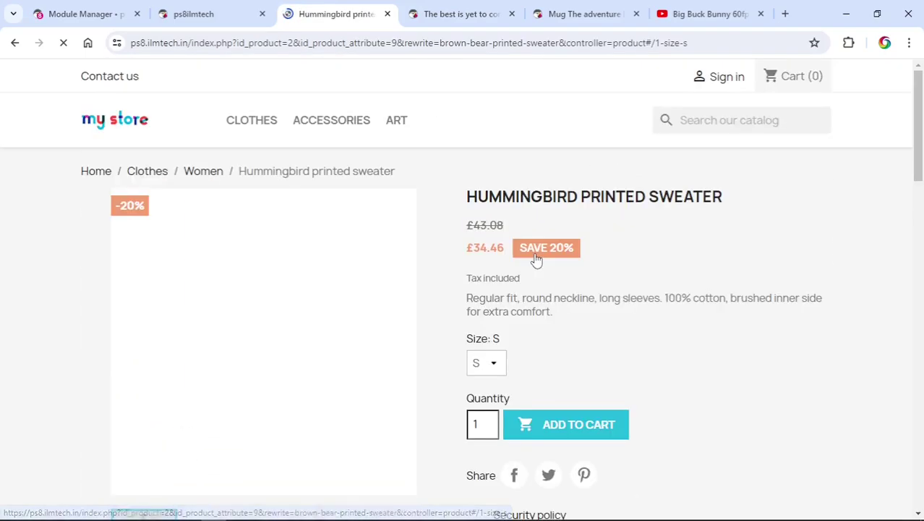
scroll(535, 260, down, 5)
click(691, 196)
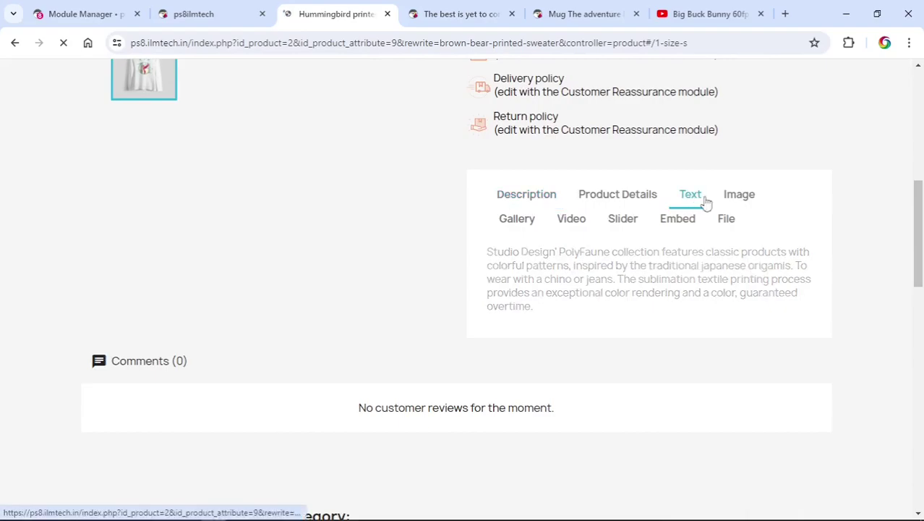
click(736, 197)
Open the Mountain Fox Notebook from the Stationery category and check which product tabs it lists
click(461, 13)
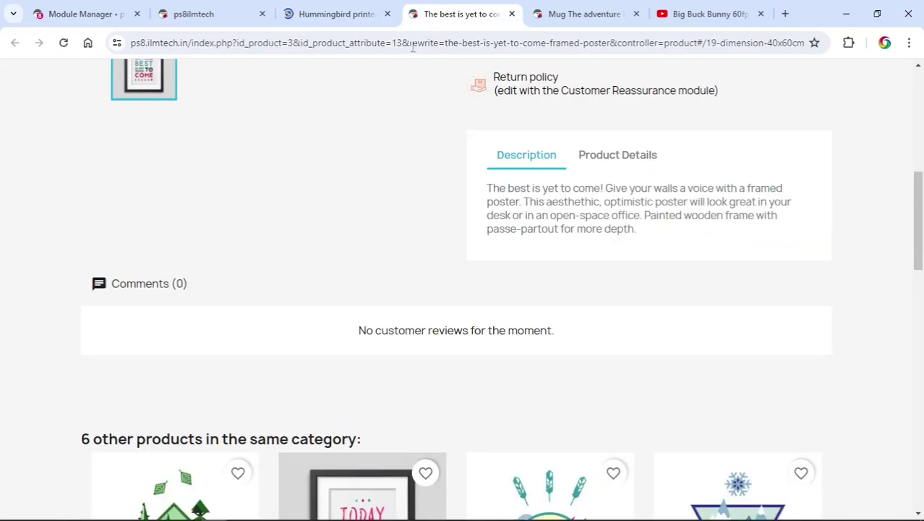
scroll(320, 127, up, 10)
mouse_move(322, 125)
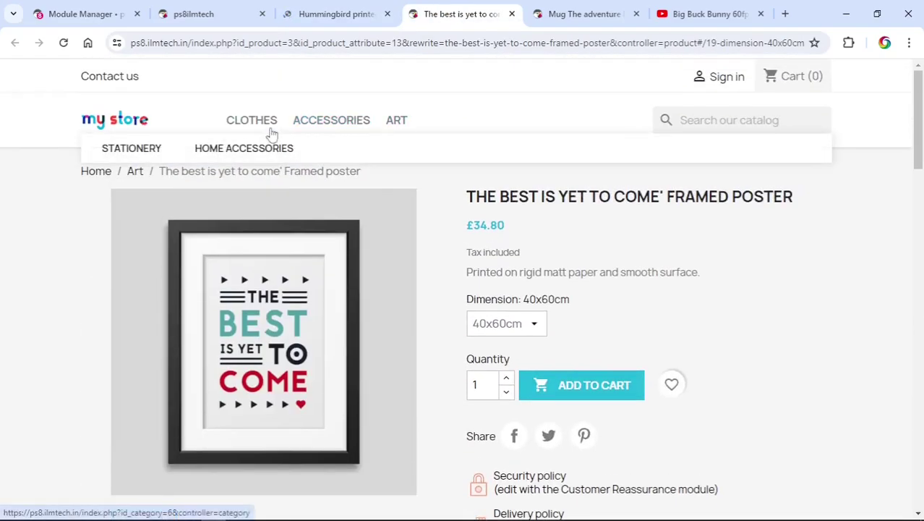
click(145, 148)
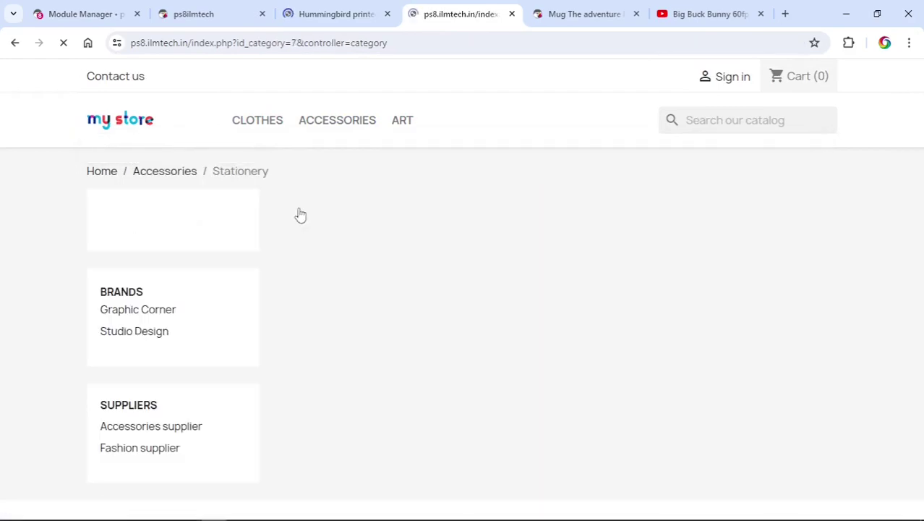
scroll(300, 213, down, 4)
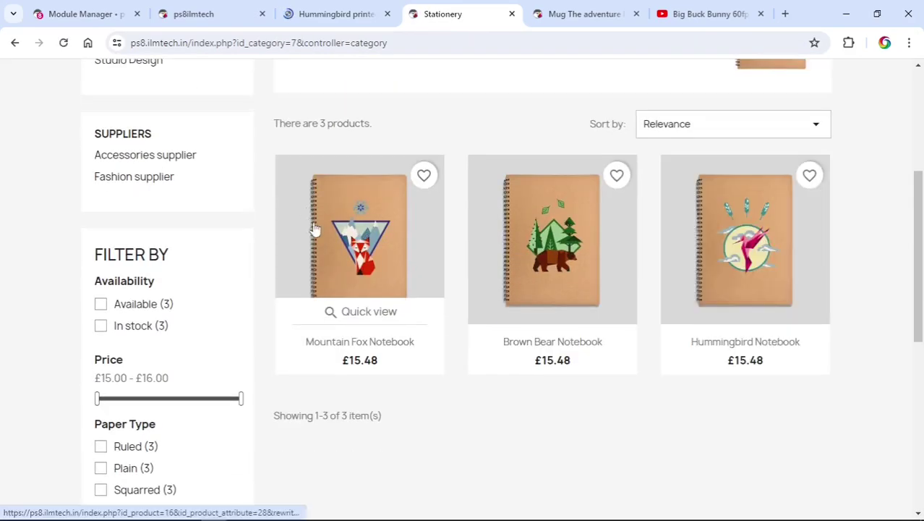
click(386, 225)
scroll(452, 241, down, 5)
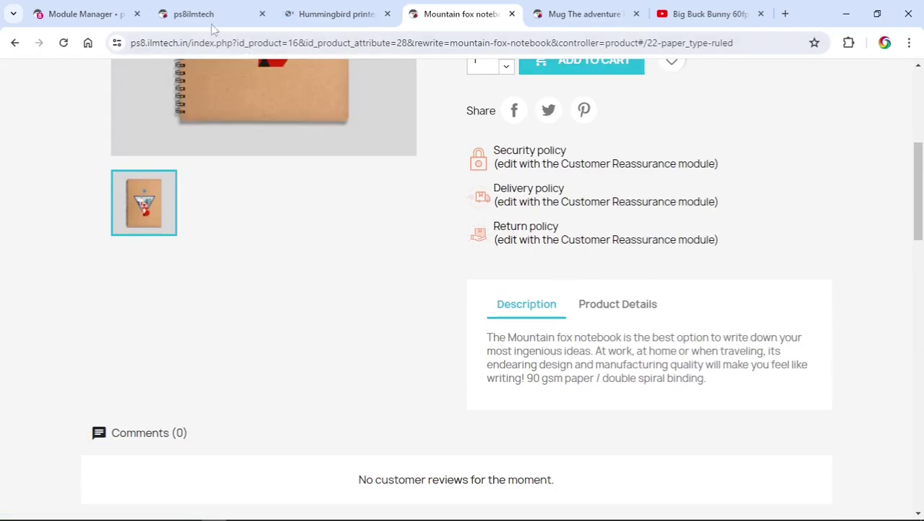
Enable the Clothes Tab by brand instead of category, select only Studio Design, and save it
click(101, 7)
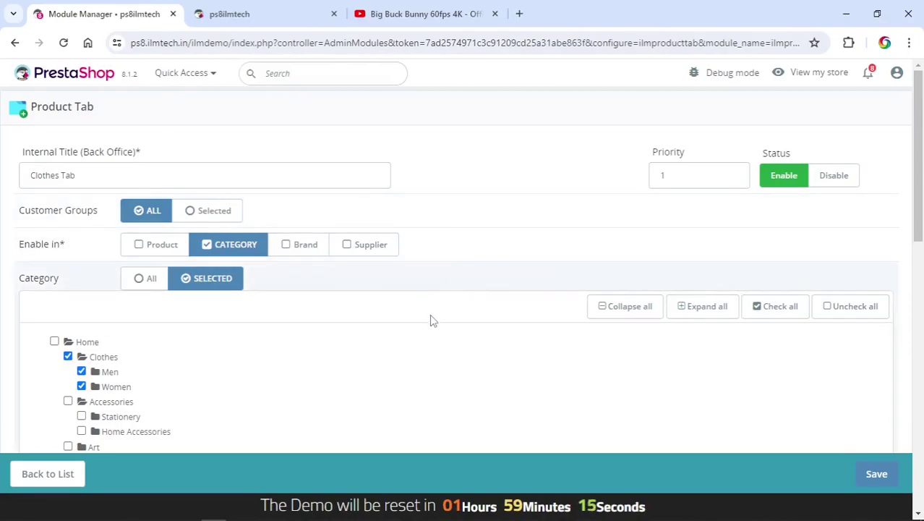
scroll(376, 298, down, 1)
click(303, 187)
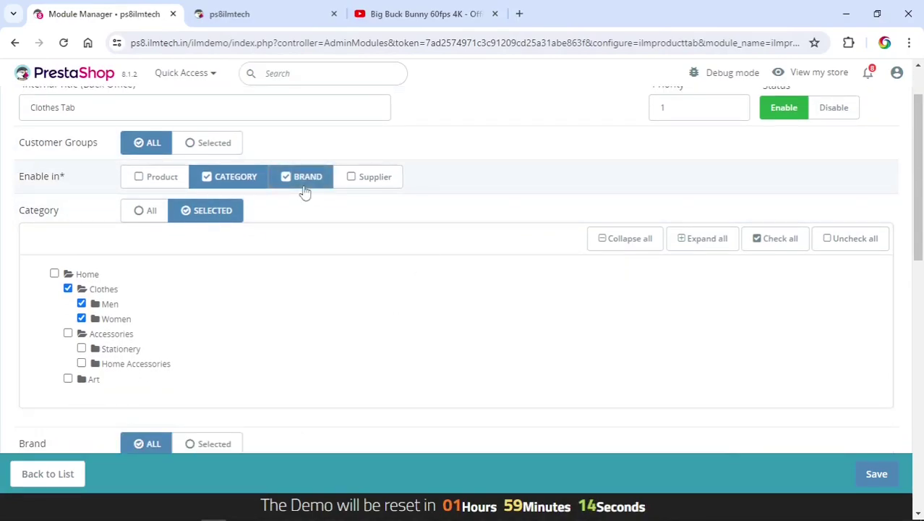
click(260, 182)
scroll(192, 188, down, 1)
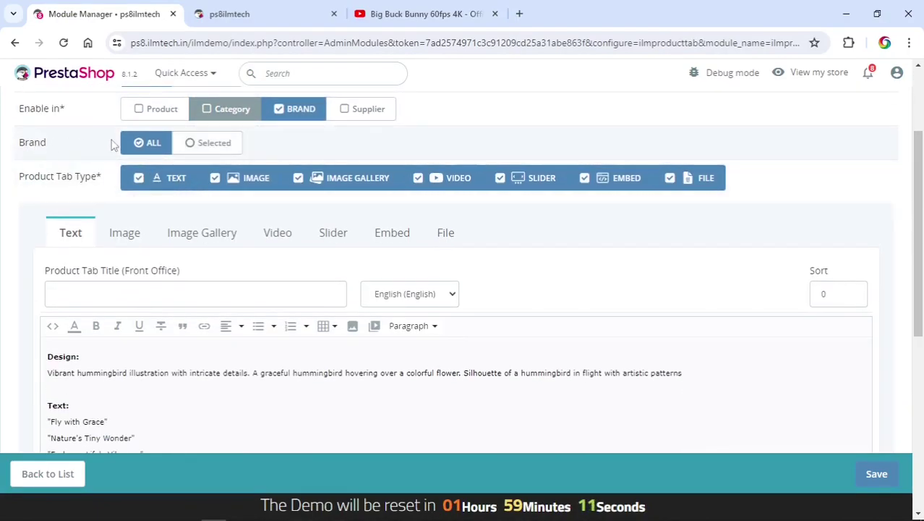
click(210, 143)
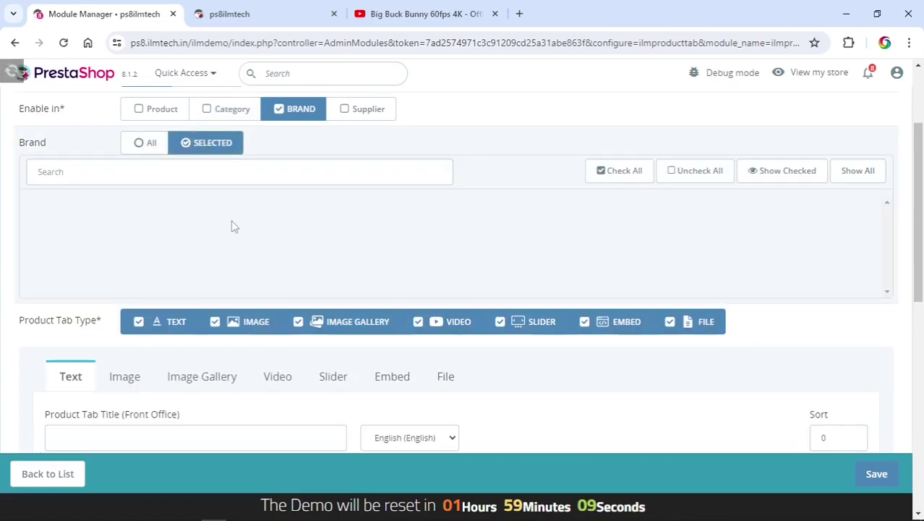
click(47, 205)
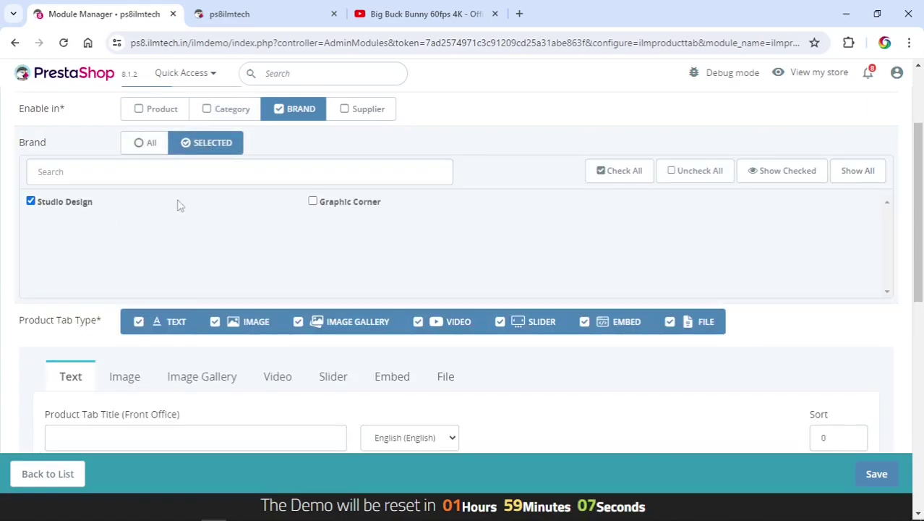
click(877, 474)
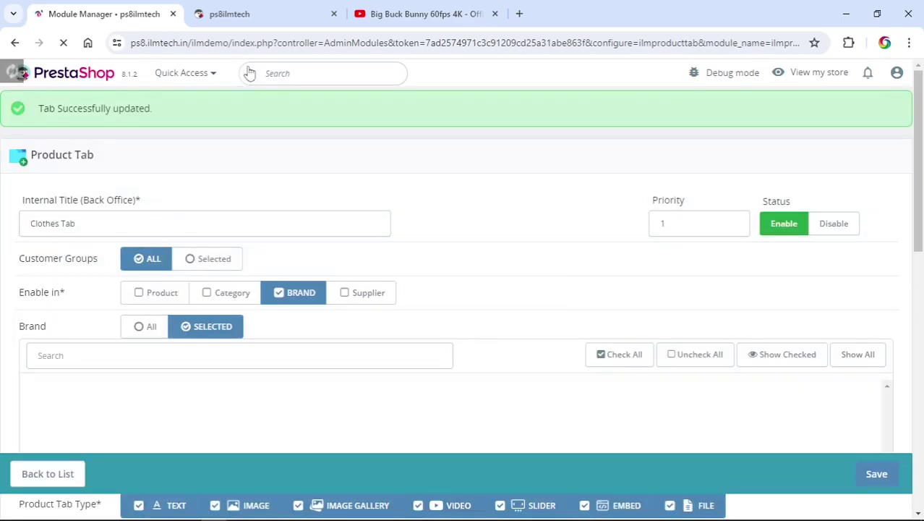
Open the Hummingbird Printed T-Shirt and The Best Is Yet To Come framed poster from the storefront and check which product tabs each lists
click(228, 12)
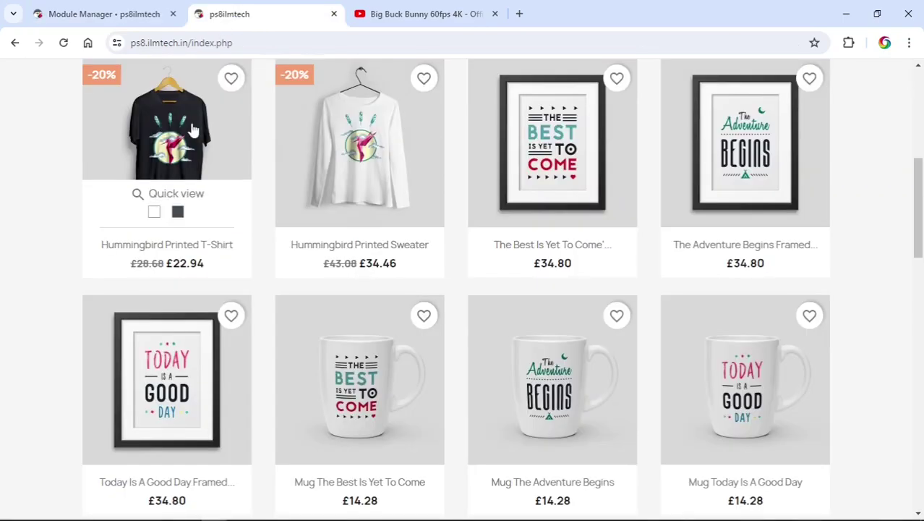
middle_click(191, 149)
middle_click(533, 149)
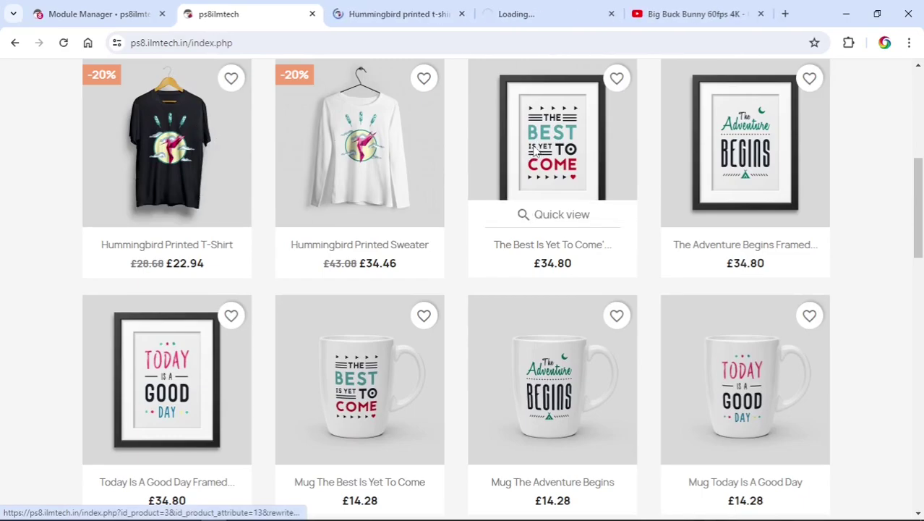
click(385, 11)
scroll(415, 203, down, 7)
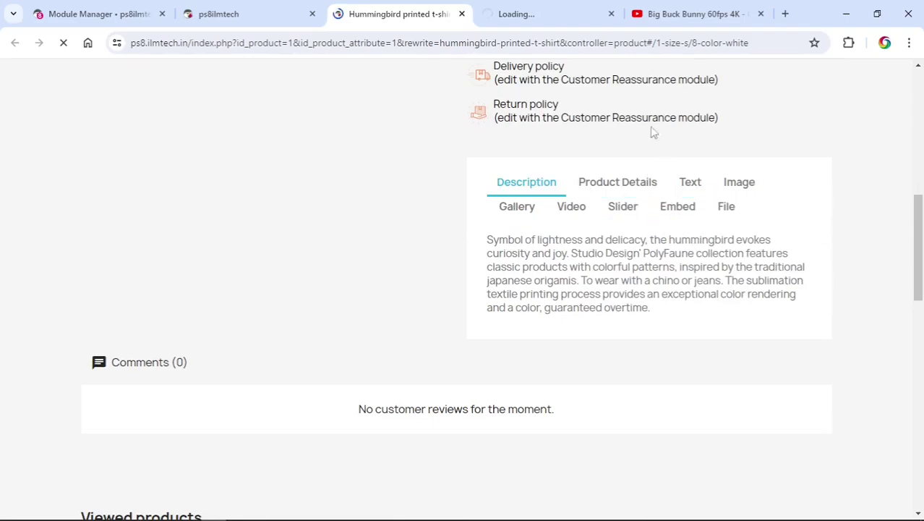
click(539, 13)
scroll(561, 165, down, 7)
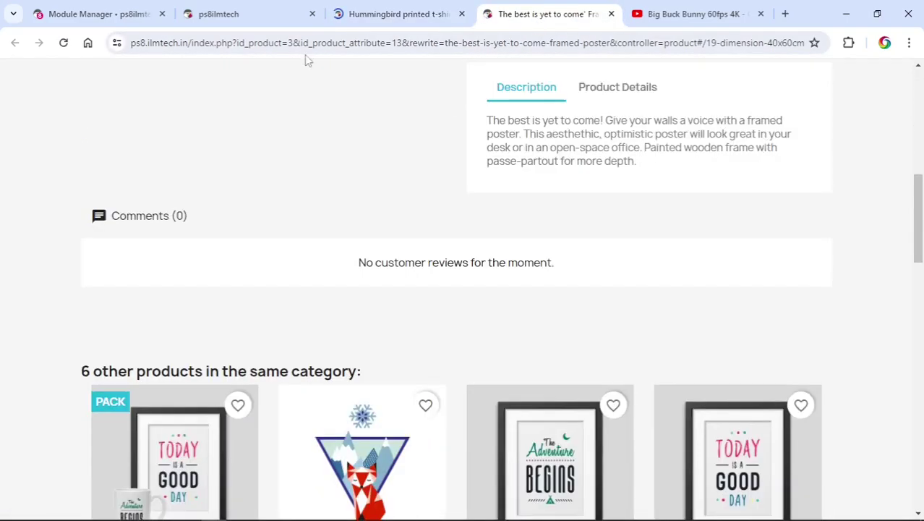
Enable the Clothes Tab by supplier instead of brand, select only Accessories supplier, and save it
click(118, 7)
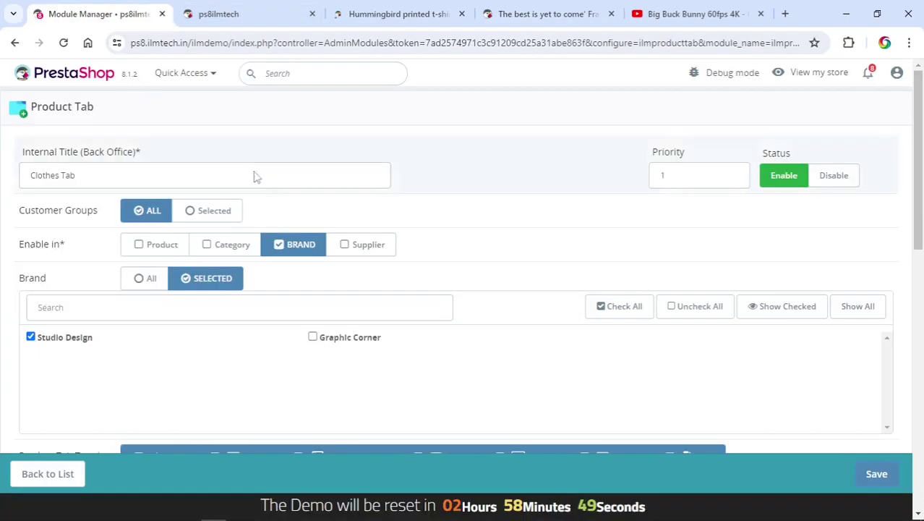
click(366, 244)
click(319, 245)
scroll(266, 215, down, 2)
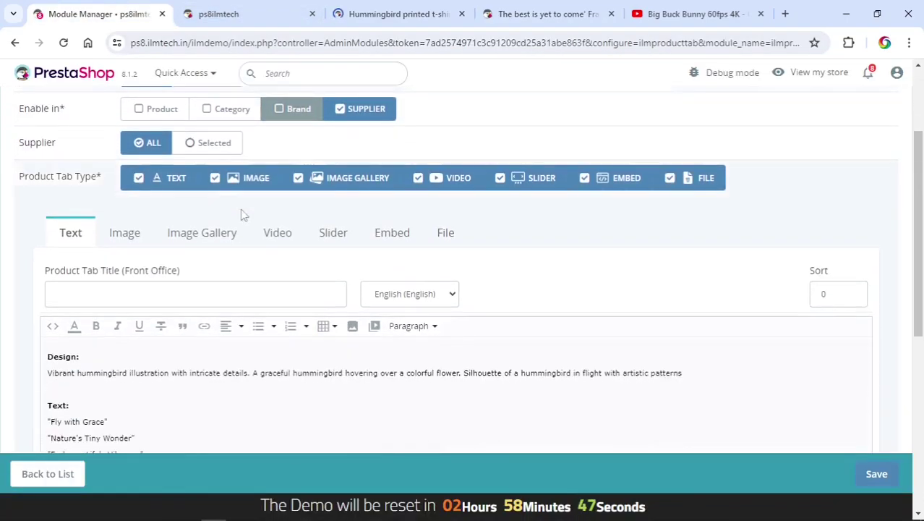
click(215, 142)
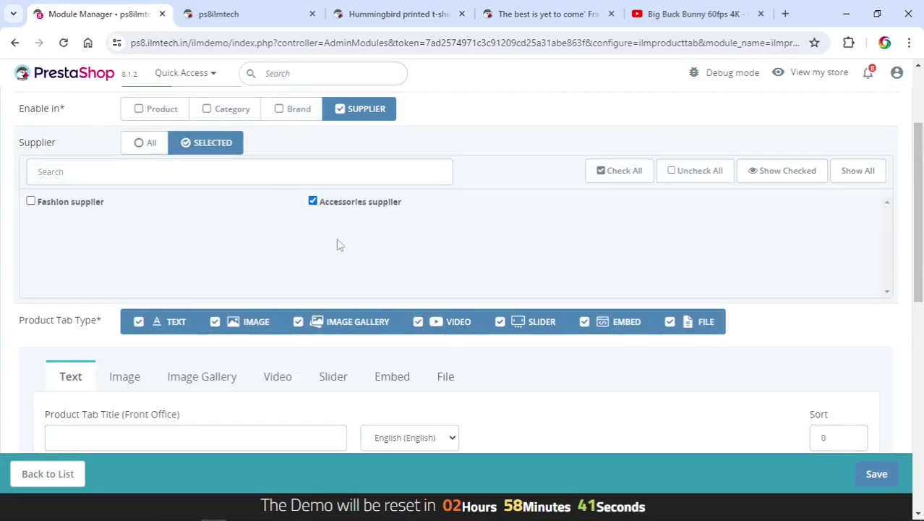
click(875, 474)
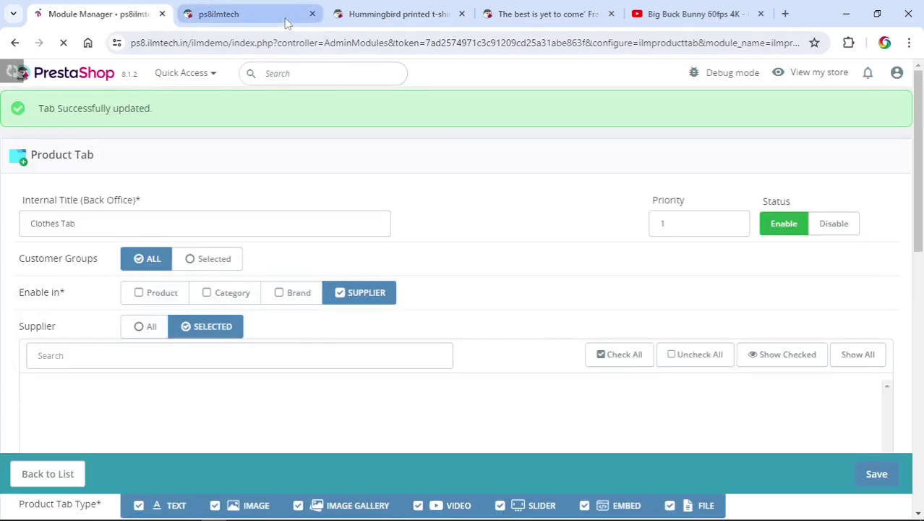
Check which product tabs the Mug The Best Is Yet To Come and the reloaded Hummingbird Printed T-Shirt page list in the storefront
click(284, 21)
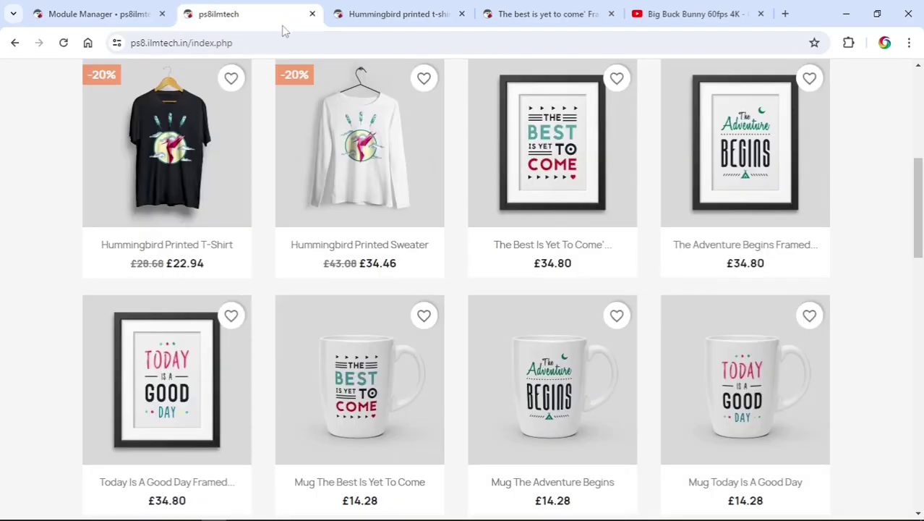
middle_click(325, 325)
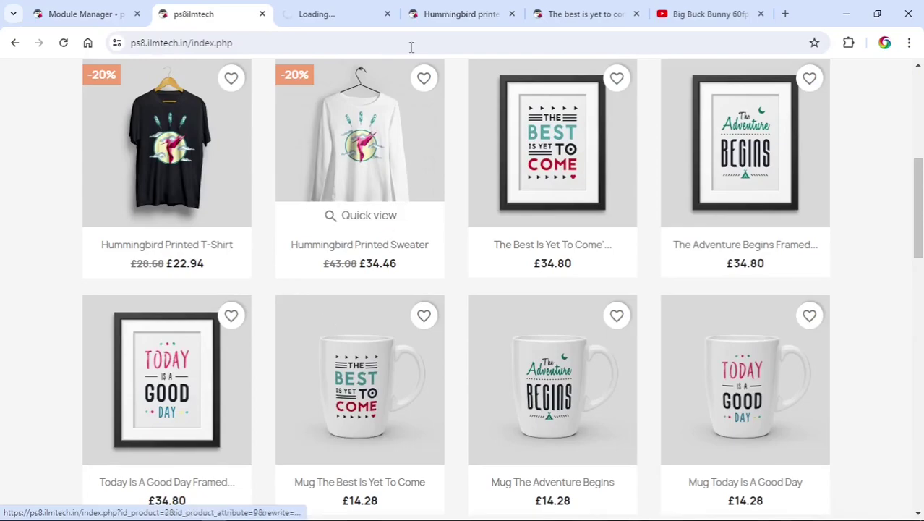
click(325, 16)
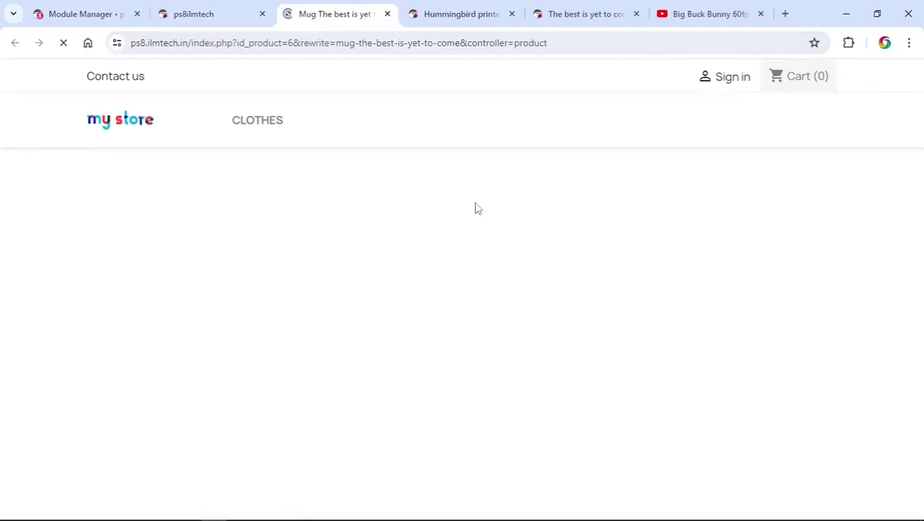
scroll(475, 208, down, 5)
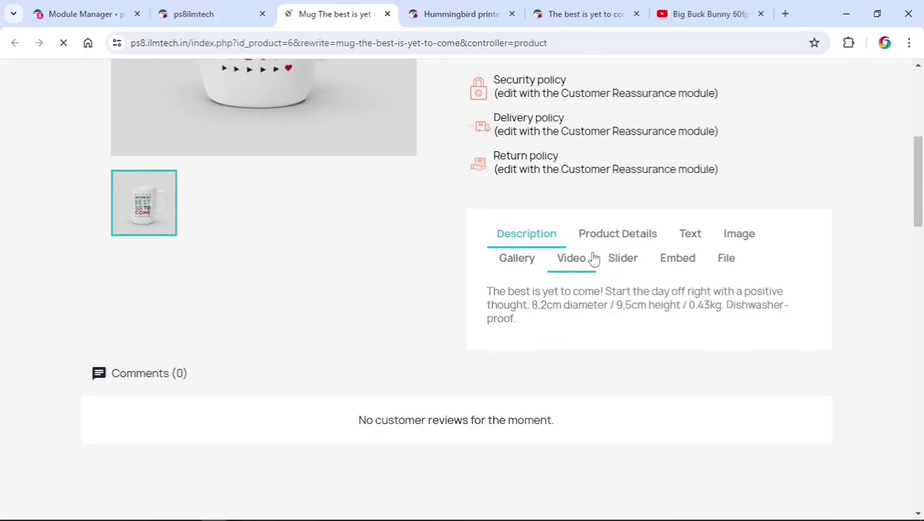
click(460, 14)
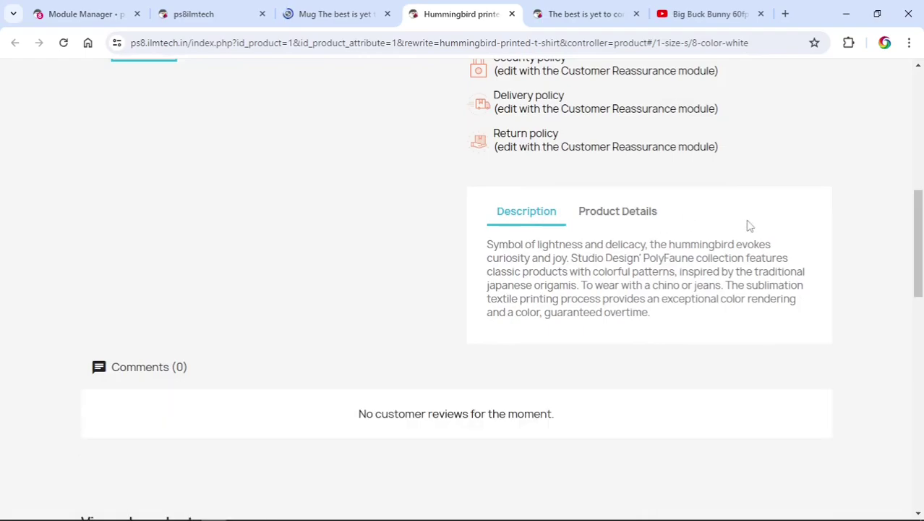
scroll(749, 224, up, 7)
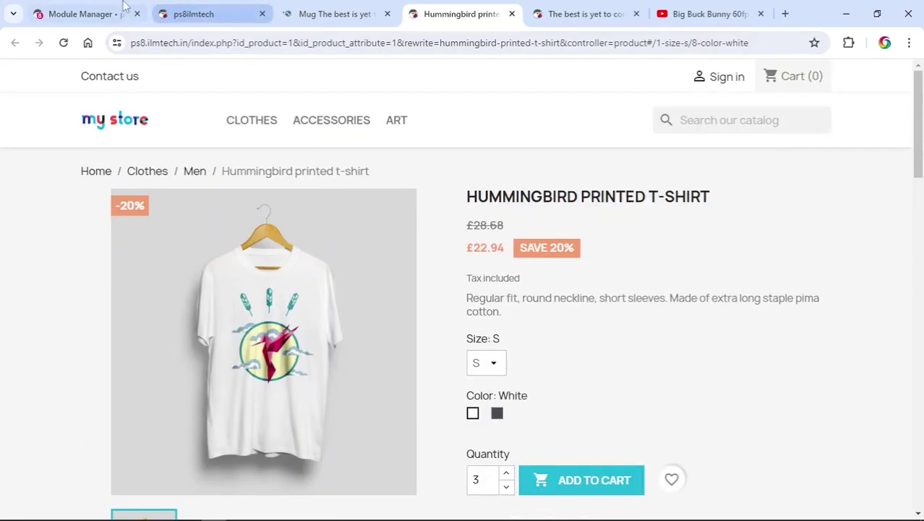
Create a product tab with the internal title Common Tab, set its status to enabled, and enable it for all products
click(94, 14)
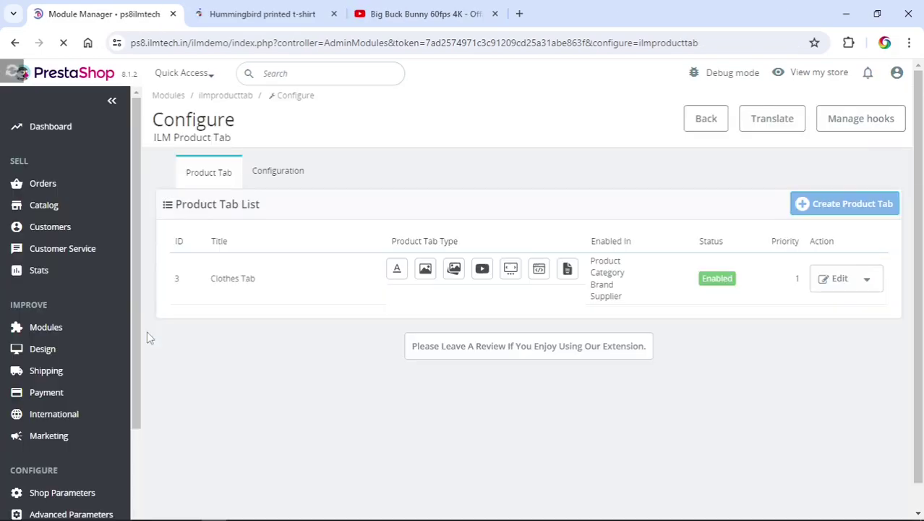
click(846, 205)
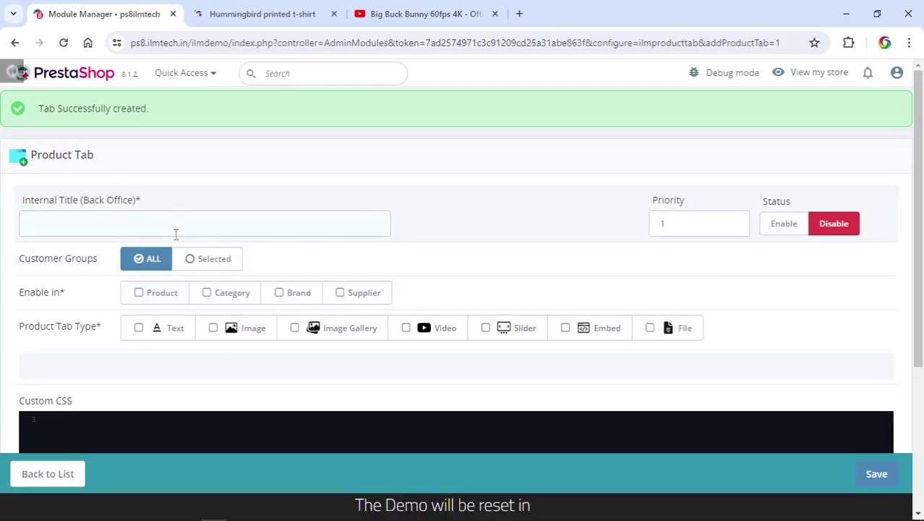
click(176, 233)
text(Common Tab)
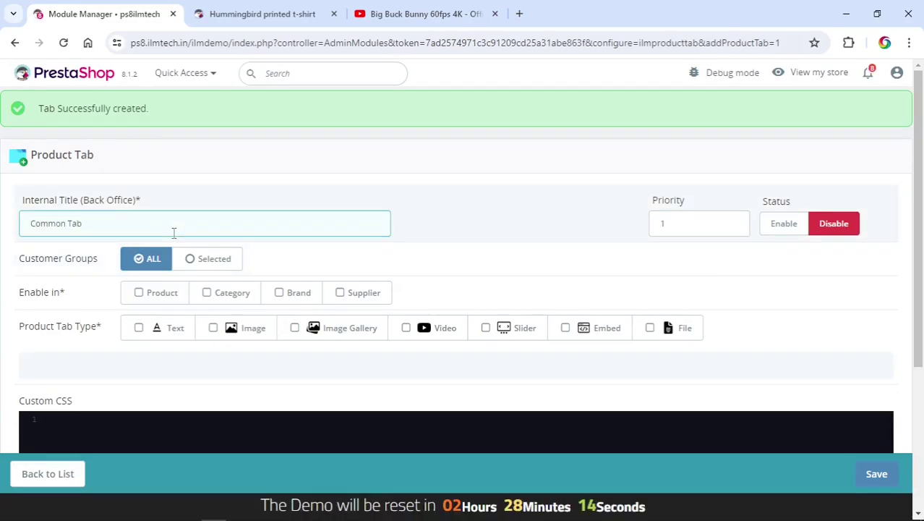
click(772, 181)
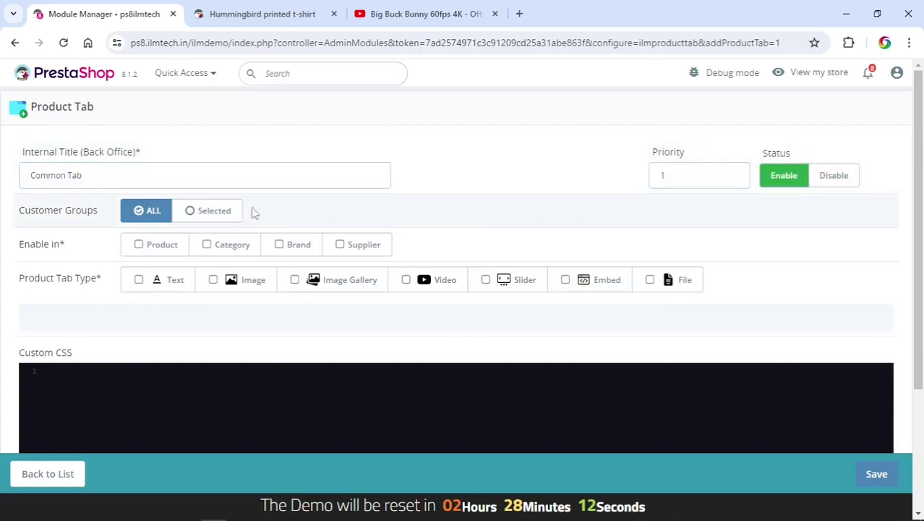
click(139, 244)
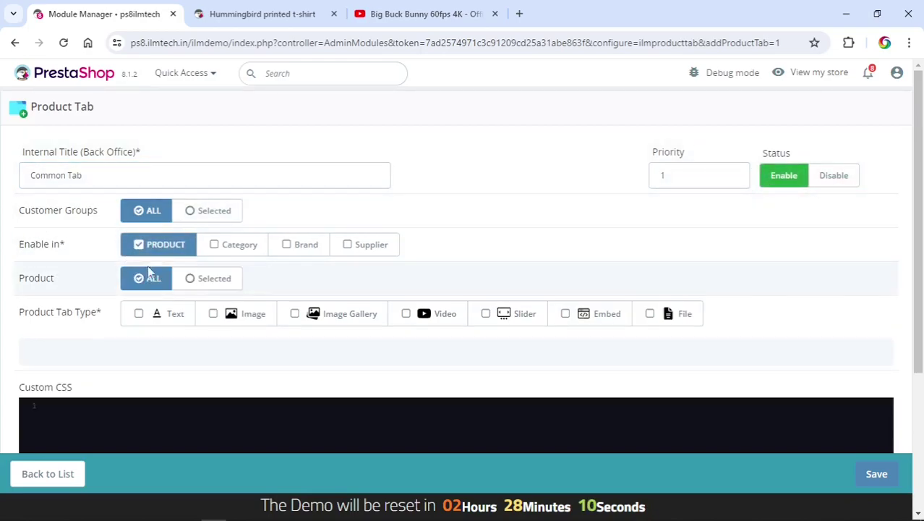
Add the Text content type and replace its placeholder with the Combination and Styling sections copied from the Notepad file
scroll(145, 303, down, 1)
click(170, 248)
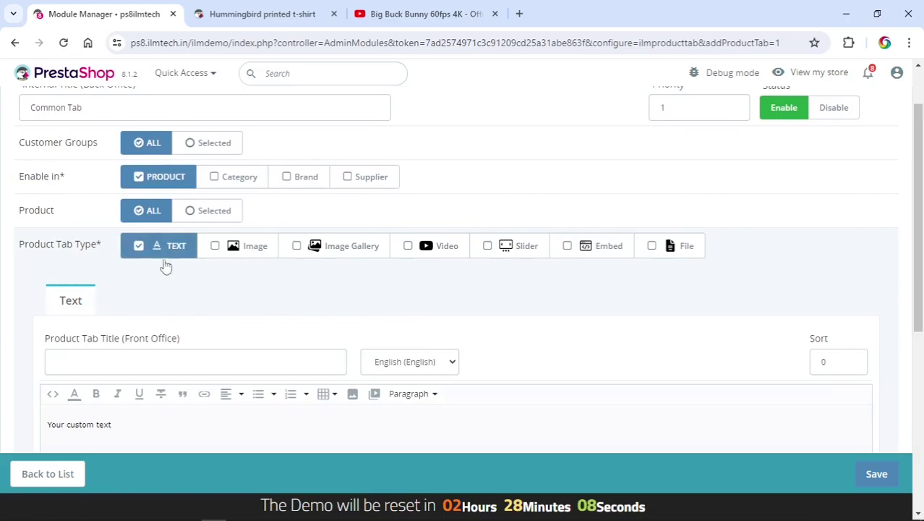
key(alt+Tab)
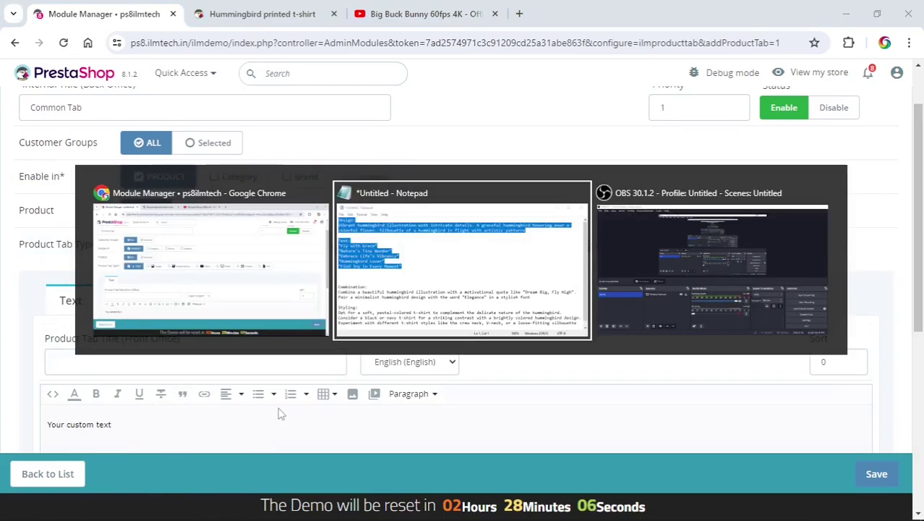
drag(199, 232, 676, 332)
scroll(72, 303, down, 2)
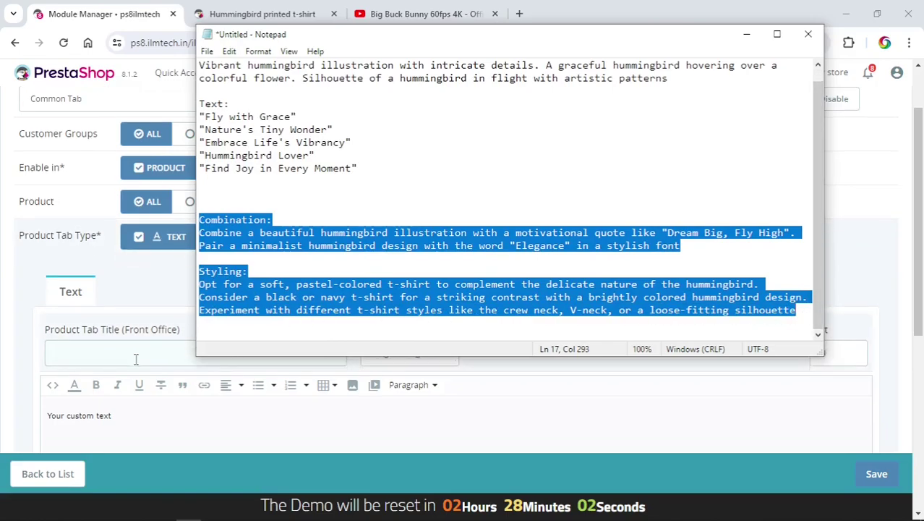
click(72, 303)
text(Combination: Combine a beautiful hummingbird illustration with a motivational quote like "Dream Big, Fly High". Pair a minimalist hummingbird design with the word "Elegance" in a stylish font  Styling: Opt for a soft, pastel-colored t-shirt to complement the delicate nature of the hummingbird. Consider a black or navy t-shirt for a striking contrast with a brightly colored hummingbird design. Experiment with different t-shirt styles like the crew neck, V-neck, or a loose-fitting silhouette)
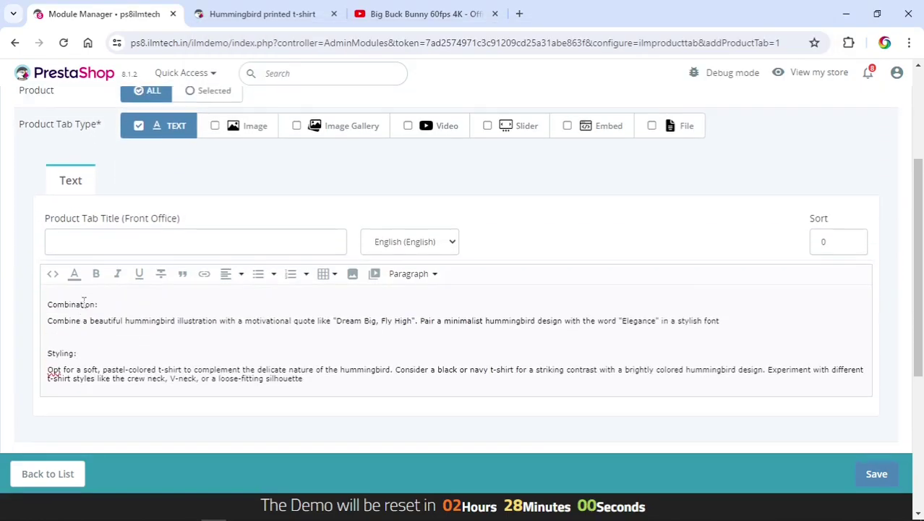
Make the Combination: and Styling: headings in the custom text bold
click(96, 258)
click(81, 337)
click(96, 258)
click(71, 341)
scroll(175, 343, down, 1)
scroll(176, 342, up, 2)
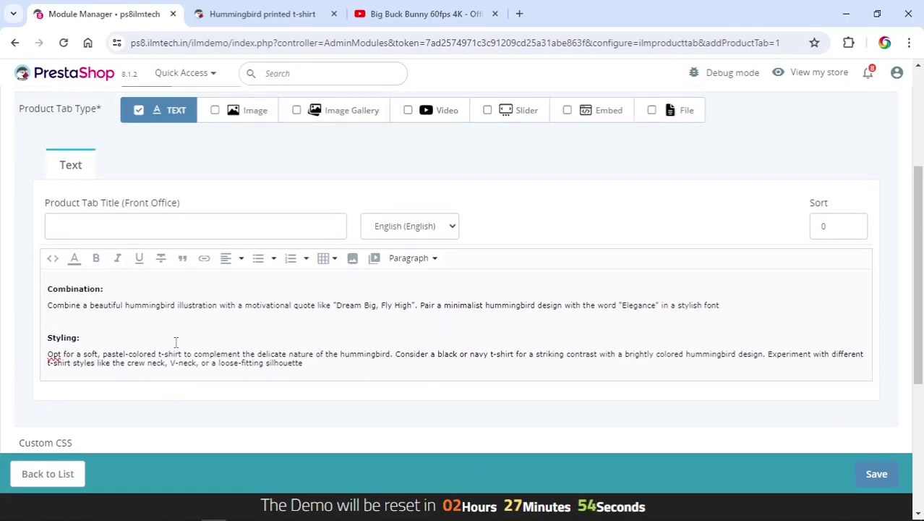
Add the Image content type to the Common Tab, upload image 4 from the Product Tab folder, and save the tab
click(245, 185)
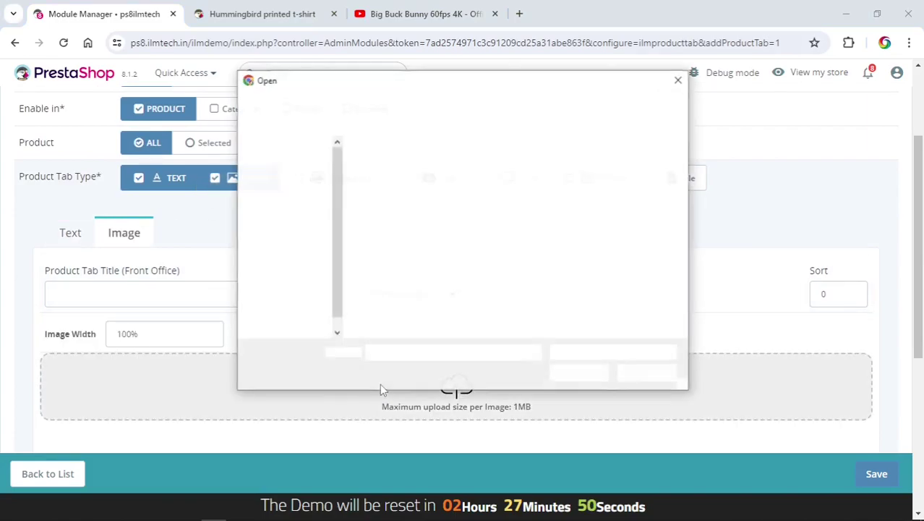
click(626, 181)
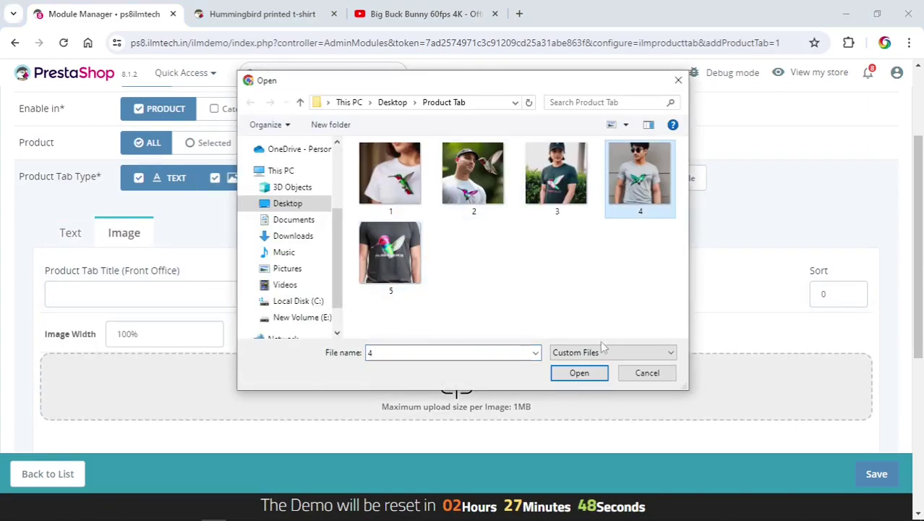
click(582, 371)
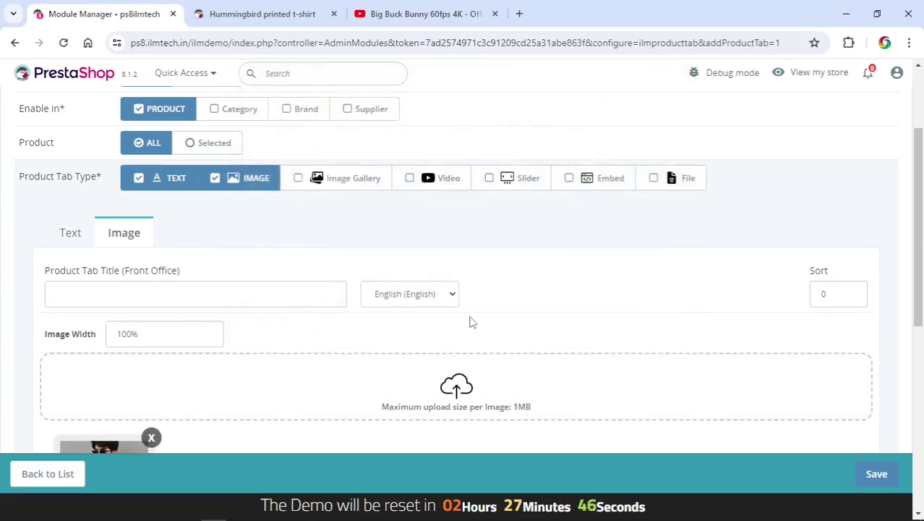
scroll(470, 322, down, 2)
click(879, 474)
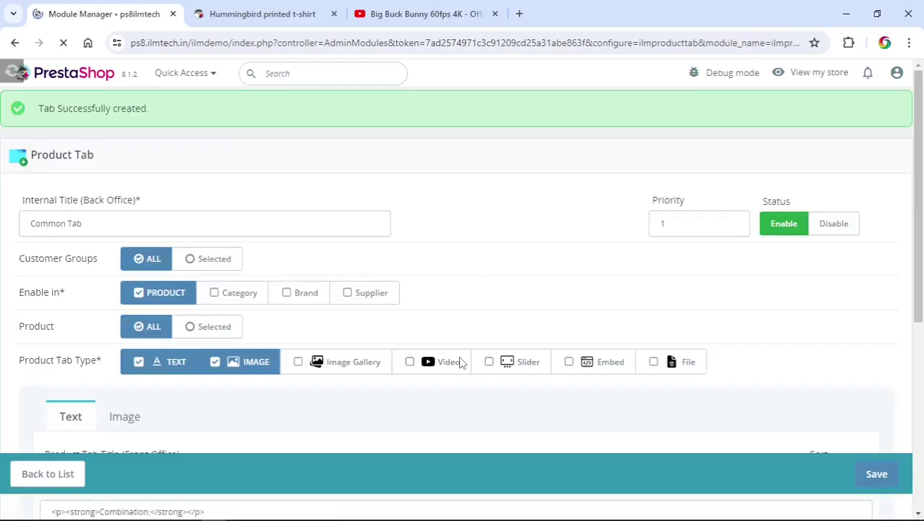
Set the front-office titles to Additional Text for the text content and Custom Image for the image content, and save the tab
scroll(330, 406, down, 3)
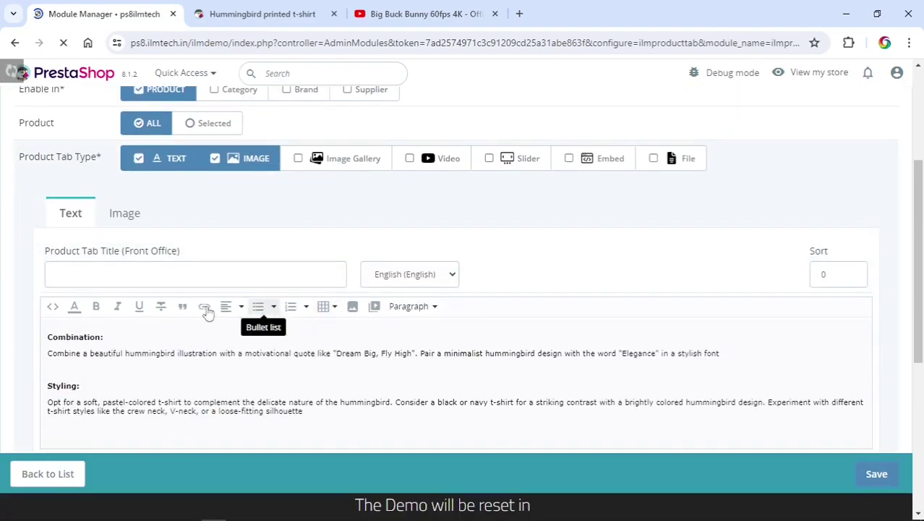
click(83, 264)
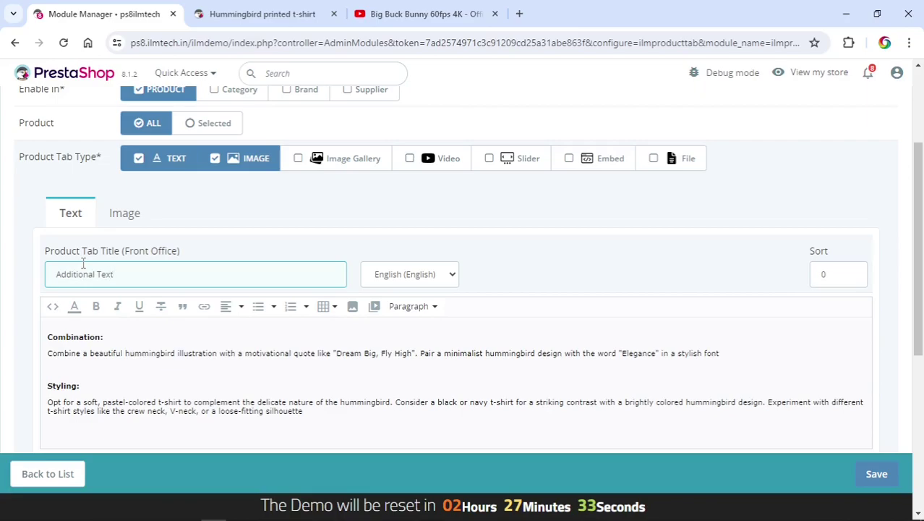
click(123, 213)
click(144, 271)
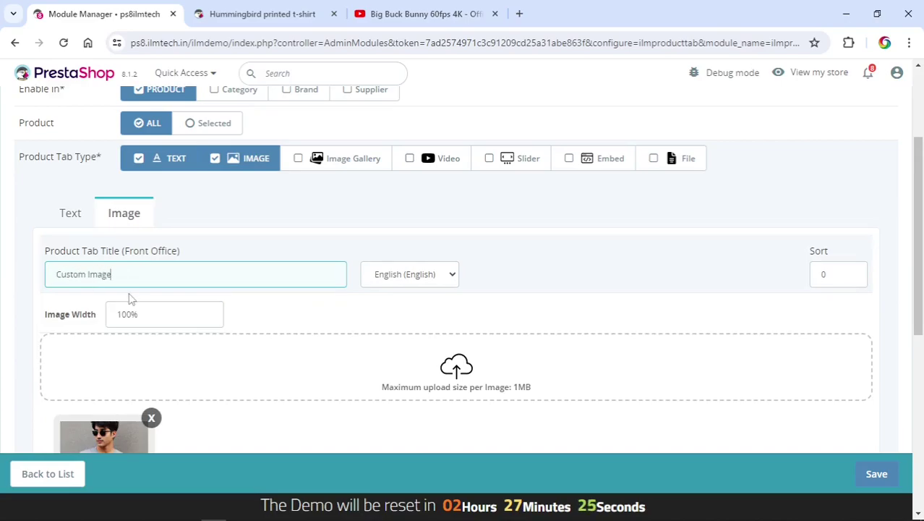
scroll(159, 293, down, 1)
click(876, 474)
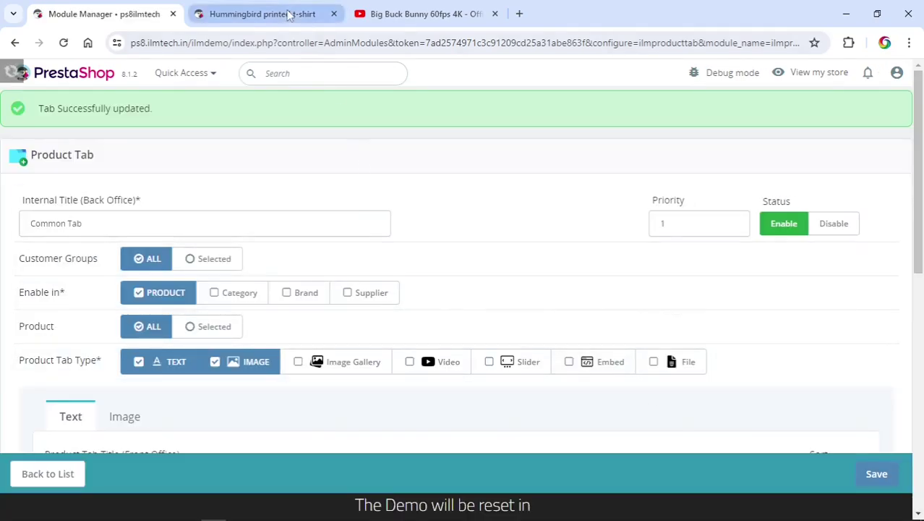
View the Additional Text and Custom Image tabs on the Hummingbird Printed T-Shirt page in the storefront
click(289, 15)
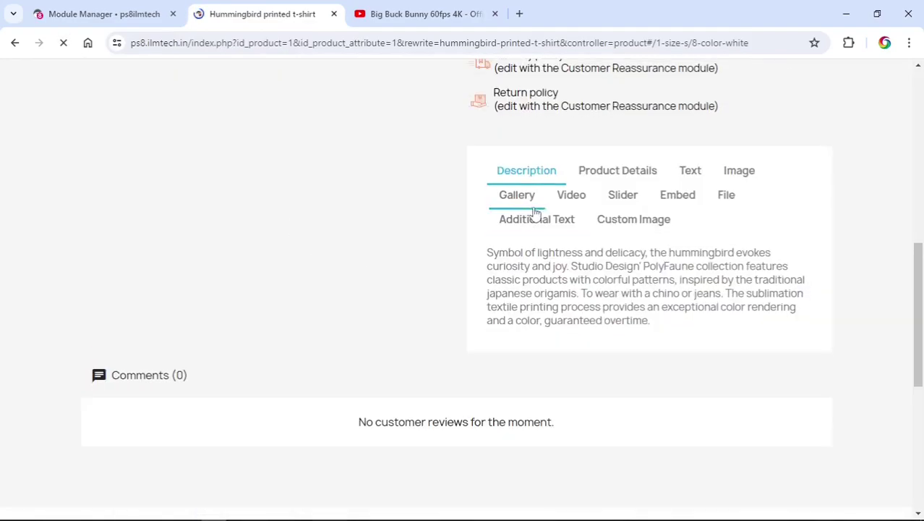
click(521, 220)
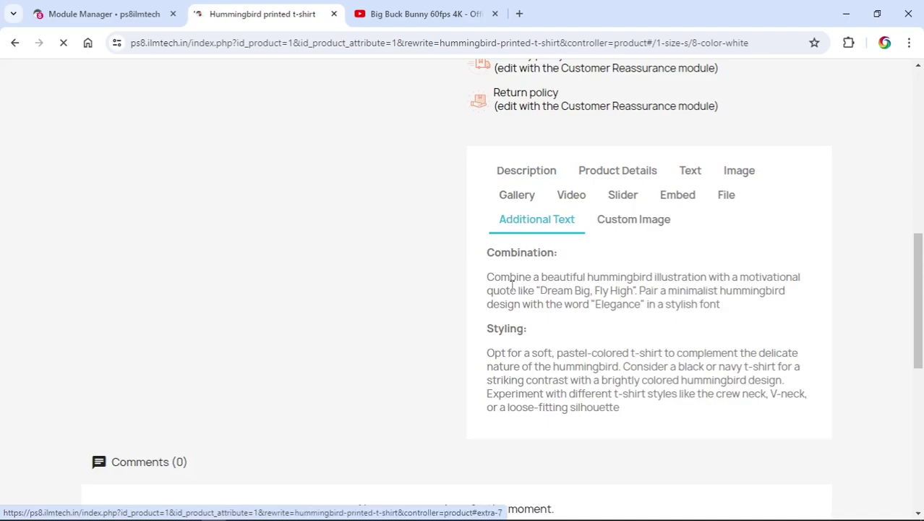
click(625, 227)
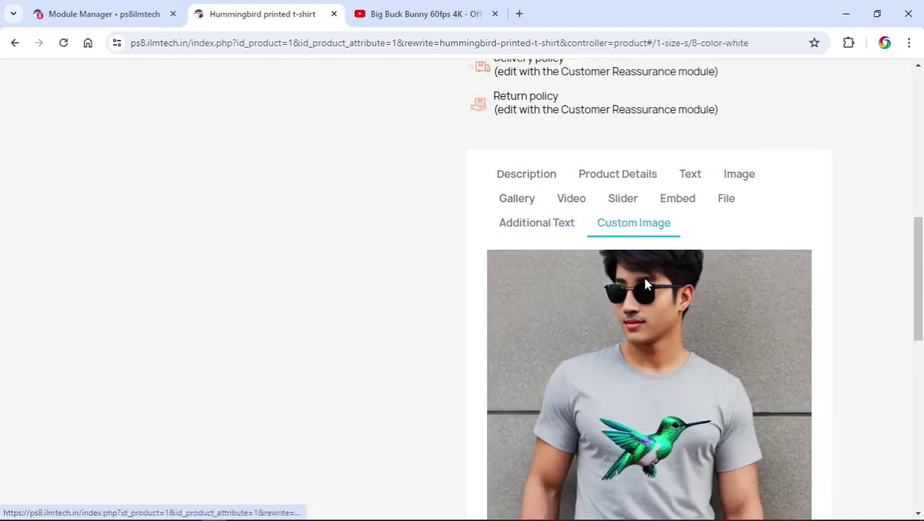
View the Text, Image, Gallery, Video, Slider, Embed, File and Custom Image tabs on the Hummingbird Printed T-Shirt page
scroll(646, 282, down, 4)
scroll(648, 289, up, 4)
click(696, 175)
click(736, 180)
click(526, 204)
click(567, 202)
click(623, 203)
click(663, 207)
click(722, 201)
click(605, 227)
scroll(470, 243, up, 5)
scroll(417, 249, up, 3)
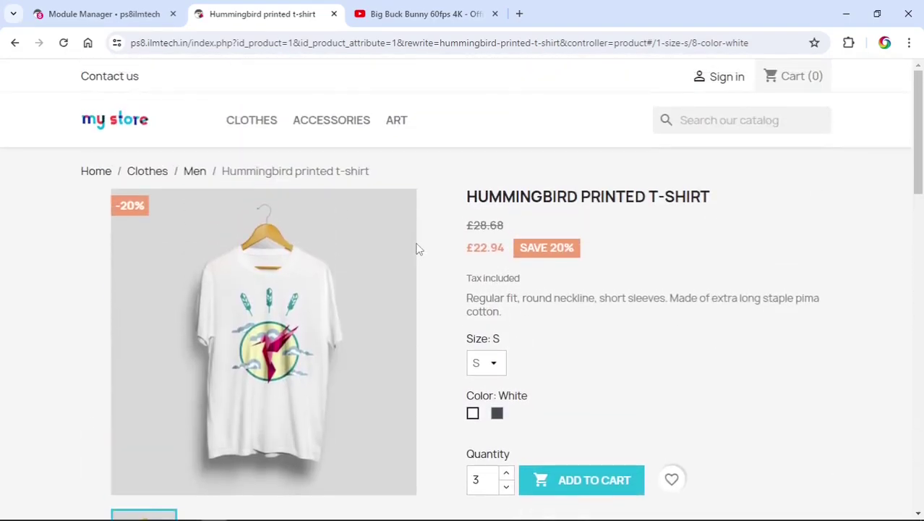
Open The Adventure Begins Framed Poster from the Art category and view its Additional Text and Custom Image tabs
click(392, 128)
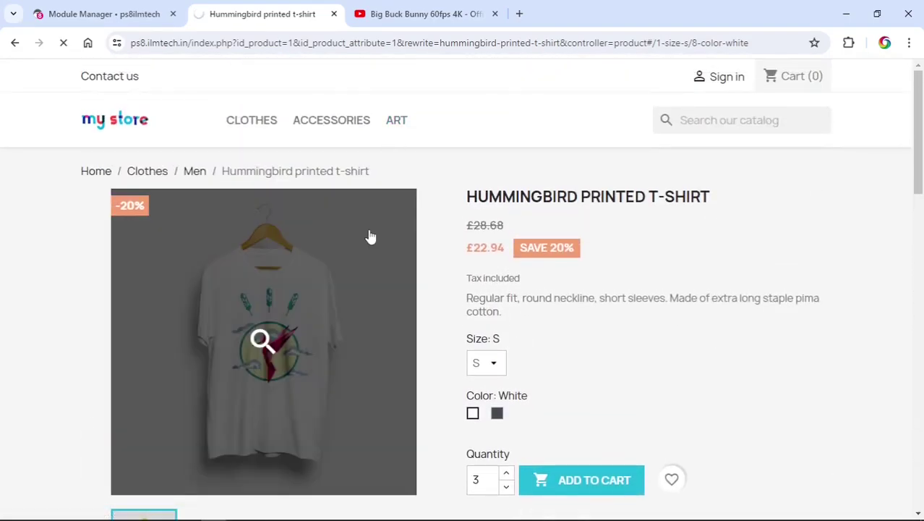
scroll(391, 246, down, 4)
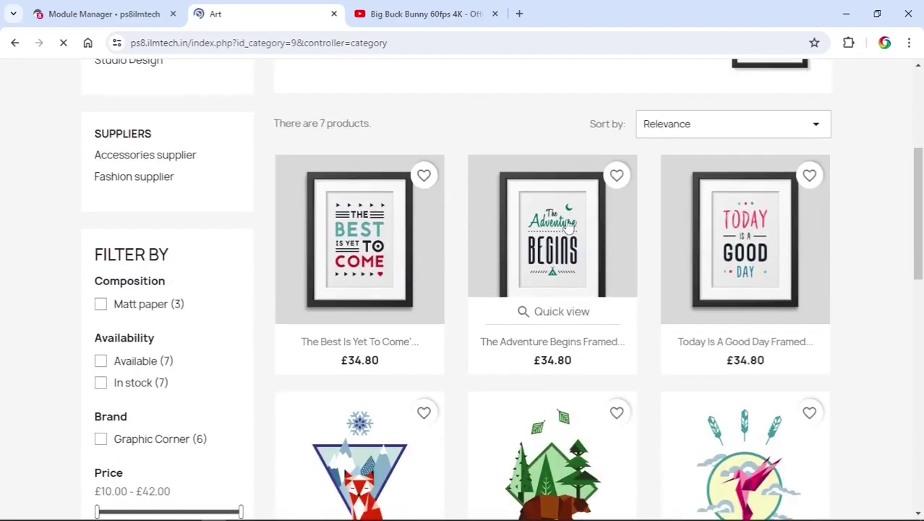
scroll(563, 225, down, 6)
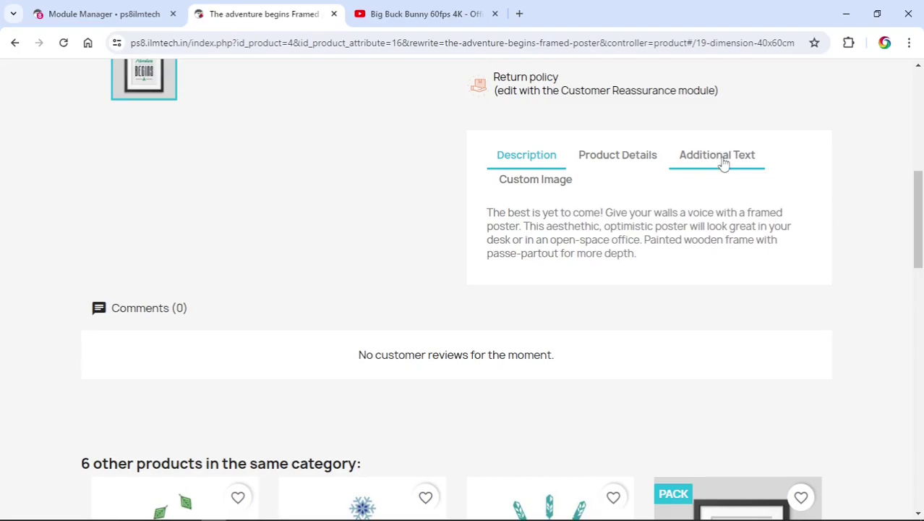
click(721, 163)
click(562, 187)
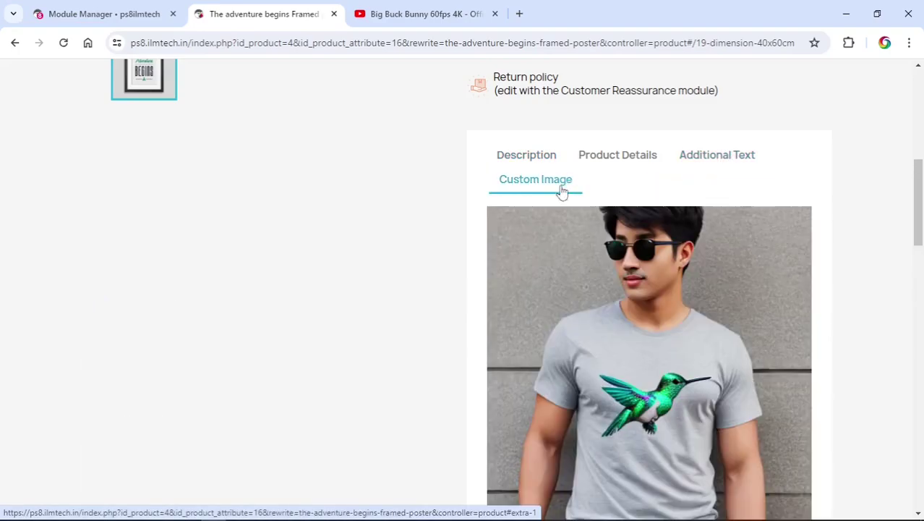
In the back-office module configuration, set the front-office tab display to Verticle and save
click(145, 14)
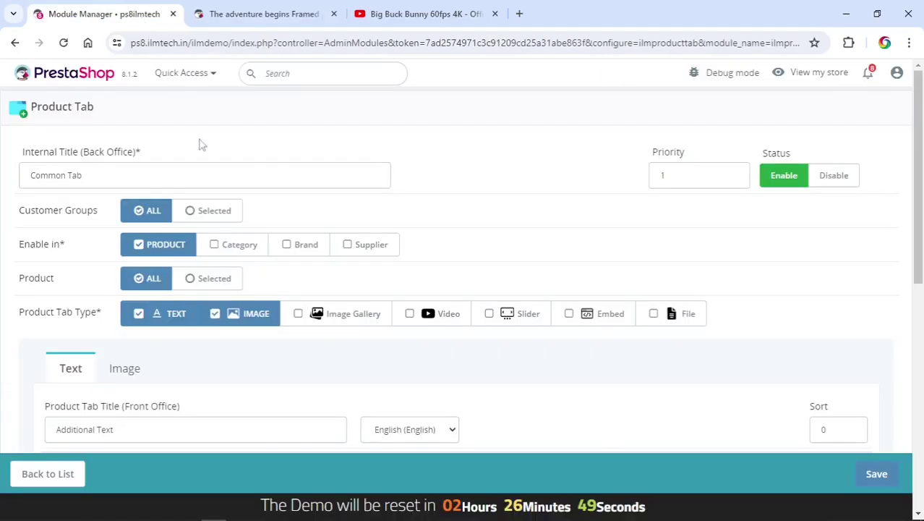
scroll(466, 278, down, 3)
click(78, 474)
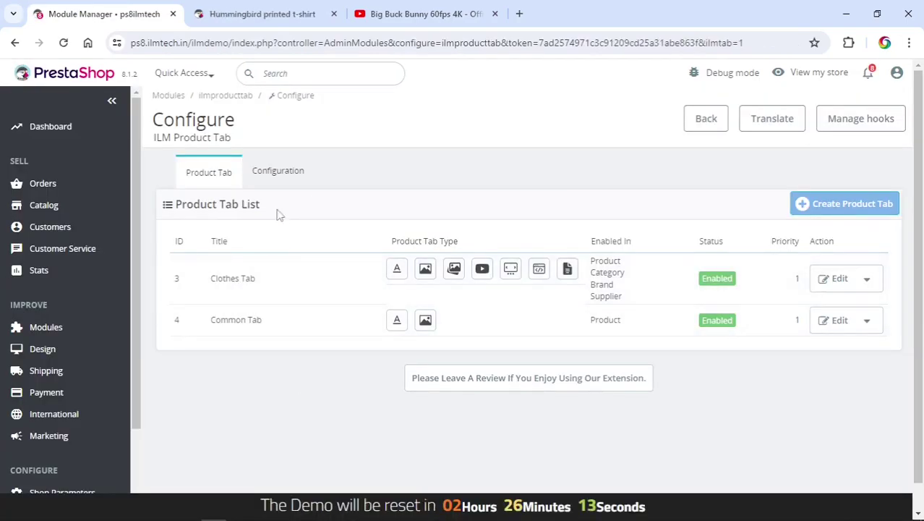
click(276, 176)
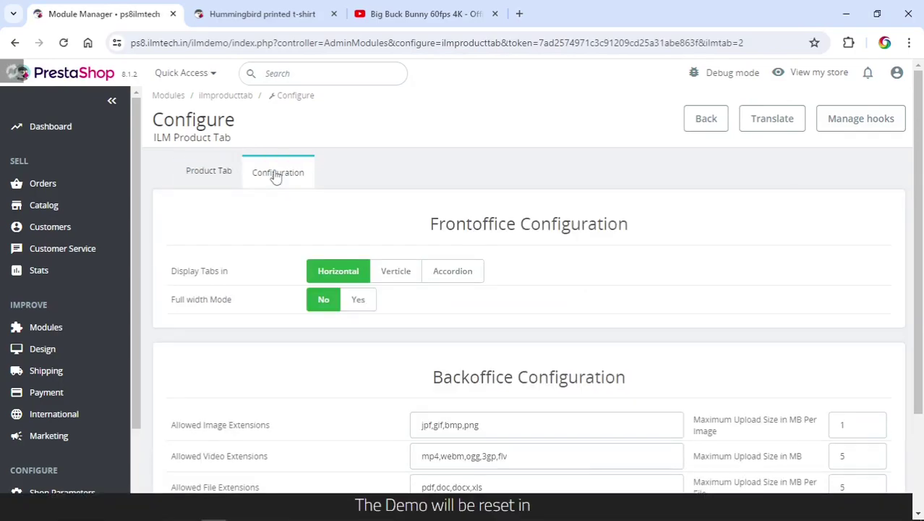
scroll(325, 192, down, 1)
click(398, 211)
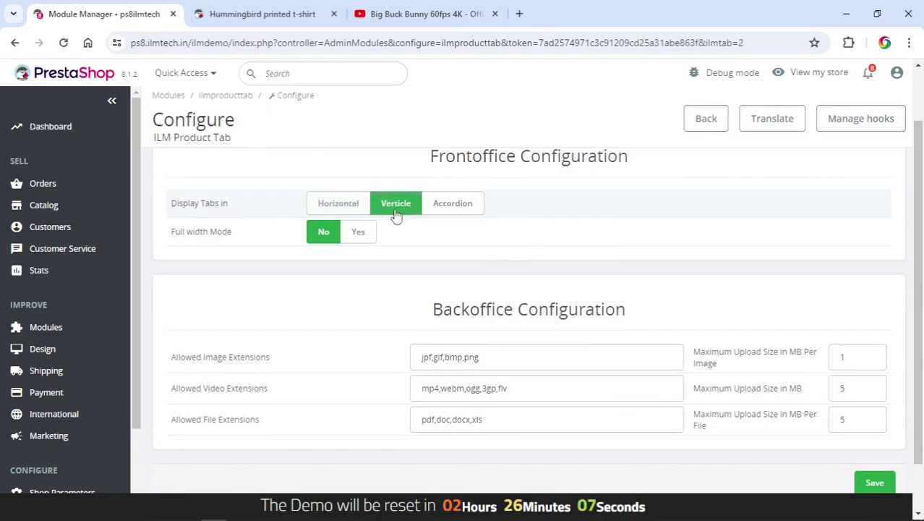
scroll(902, 460, down, 1)
click(875, 426)
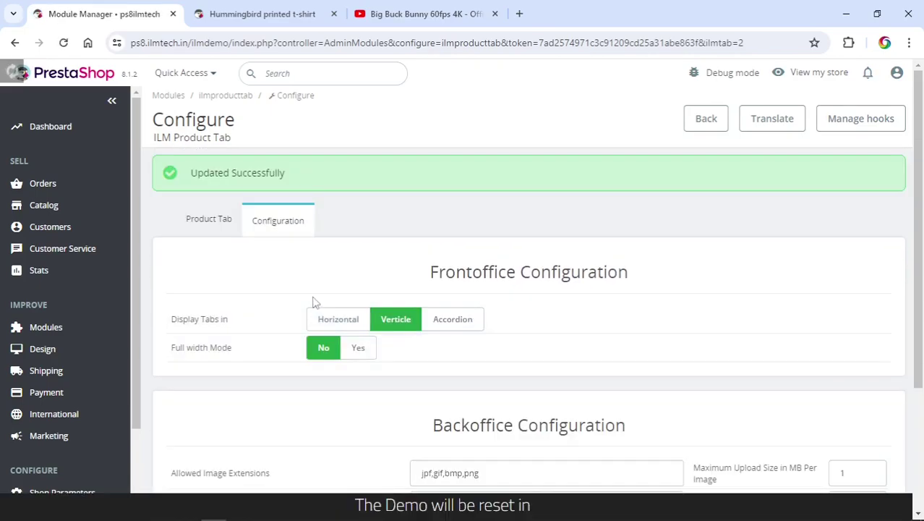
Check the vertical tab layout on the Hummingbird Printed T-Shirt storefront page by viewing Product Details, Text and Image
click(266, 15)
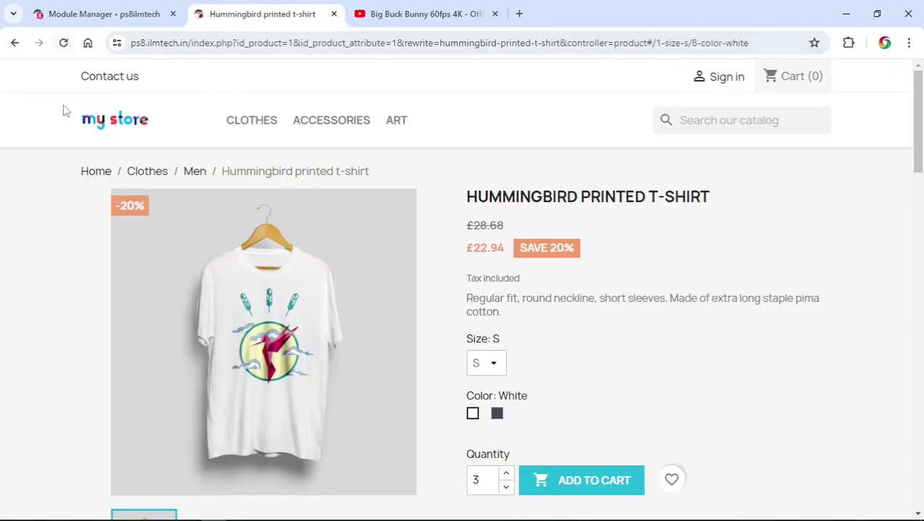
scroll(62, 105, down, 7)
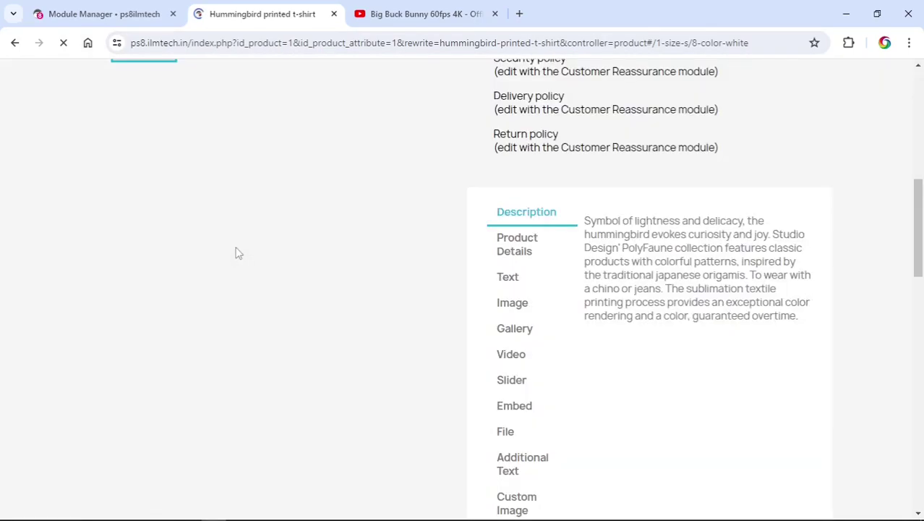
click(526, 249)
click(519, 281)
click(520, 315)
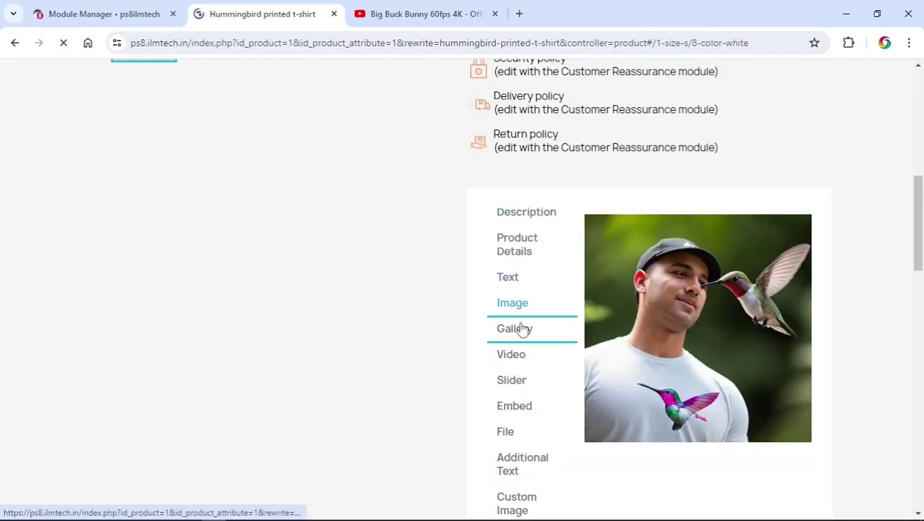
Enable Full width Mode in the module's Frontoffice Configuration and save
click(108, 16)
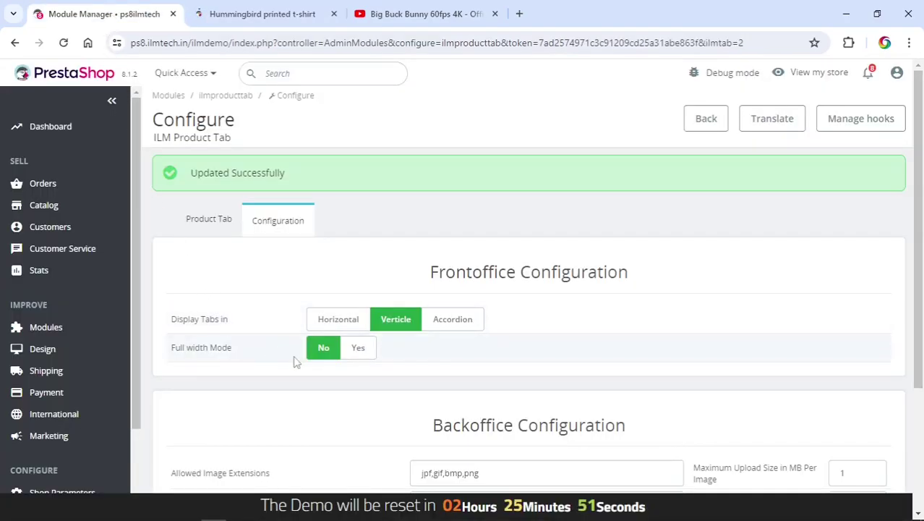
drag(170, 353, 231, 349)
click(358, 347)
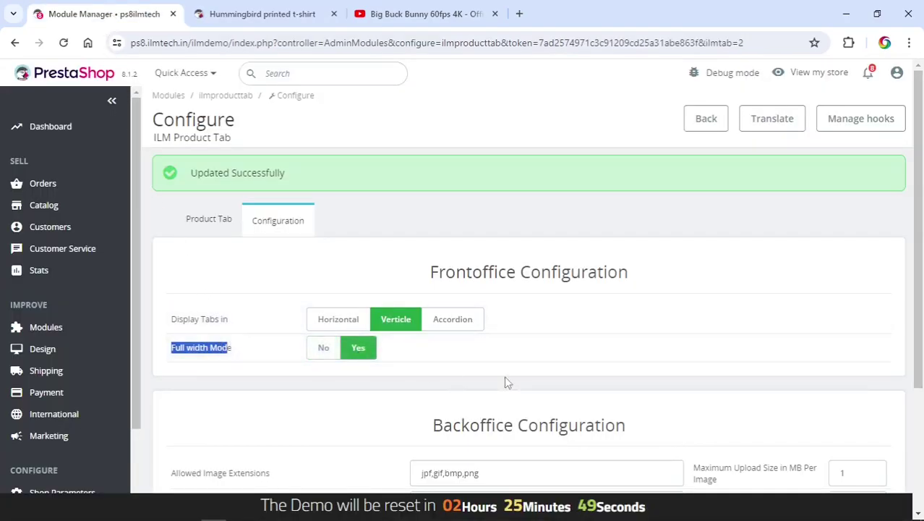
scroll(888, 388, down, 2)
scroll(888, 388, down, 1)
click(875, 425)
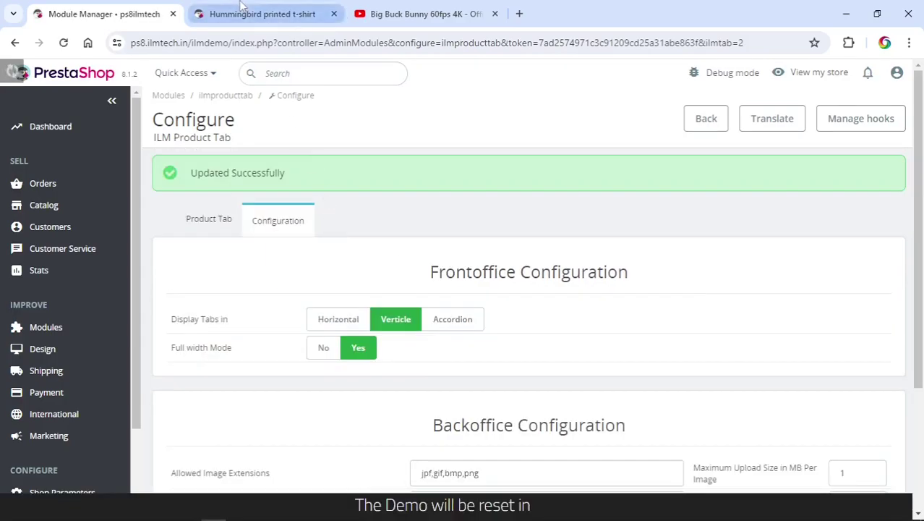
Check the full-width vertical tabs on the T-shirt storefront page, from Product Details through Slider
click(242, 9)
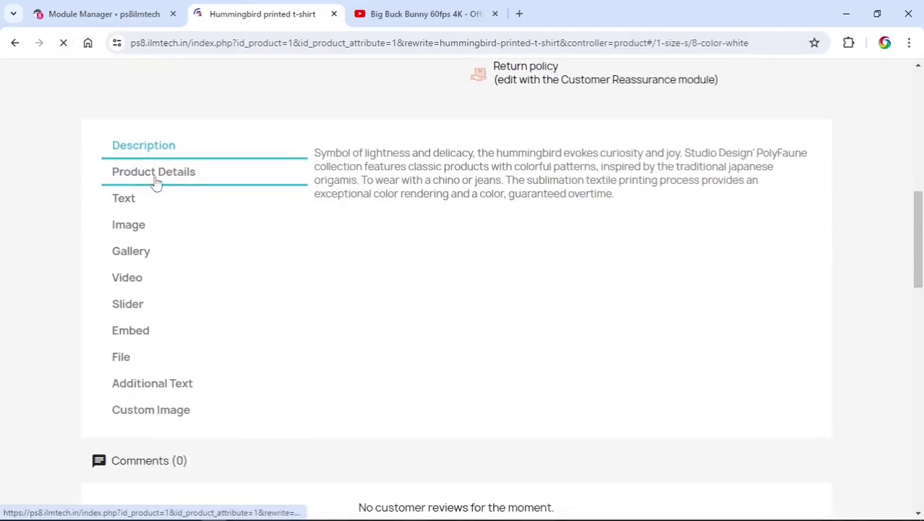
click(155, 181)
click(145, 205)
click(145, 224)
click(143, 251)
click(147, 280)
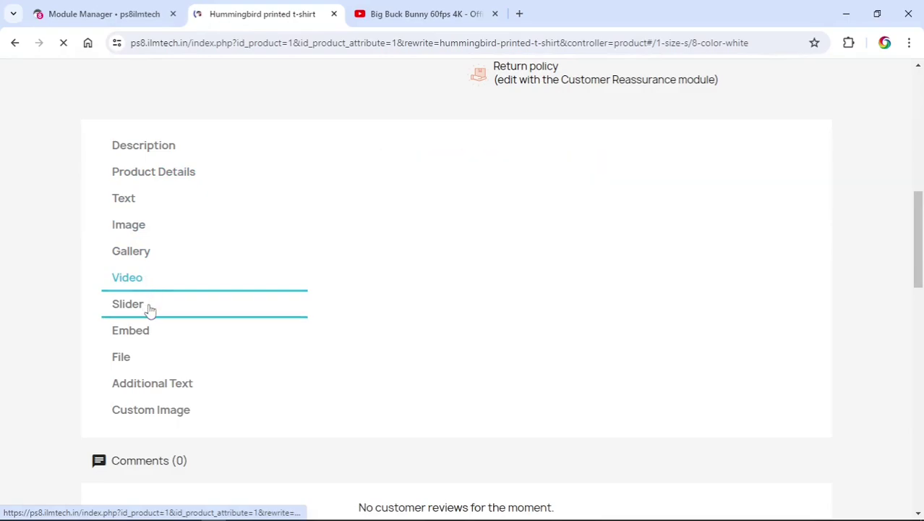
click(149, 310)
Set the front-office tab display to Accordion in the module configuration and save
click(108, 14)
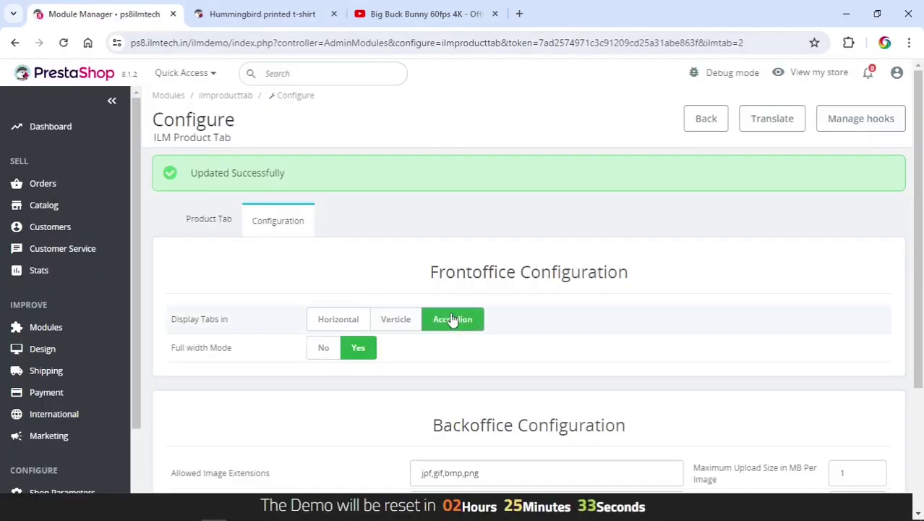
scroll(767, 337, down, 3)
click(873, 464)
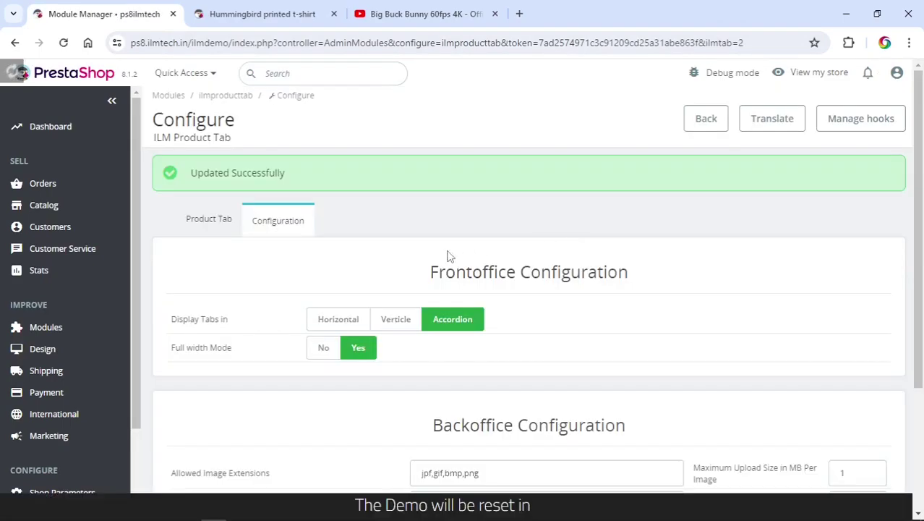
Expand the Product Details, Text and Gallery accordion sections on the T-shirt storefront page, and return to the back-office configuration
click(262, 14)
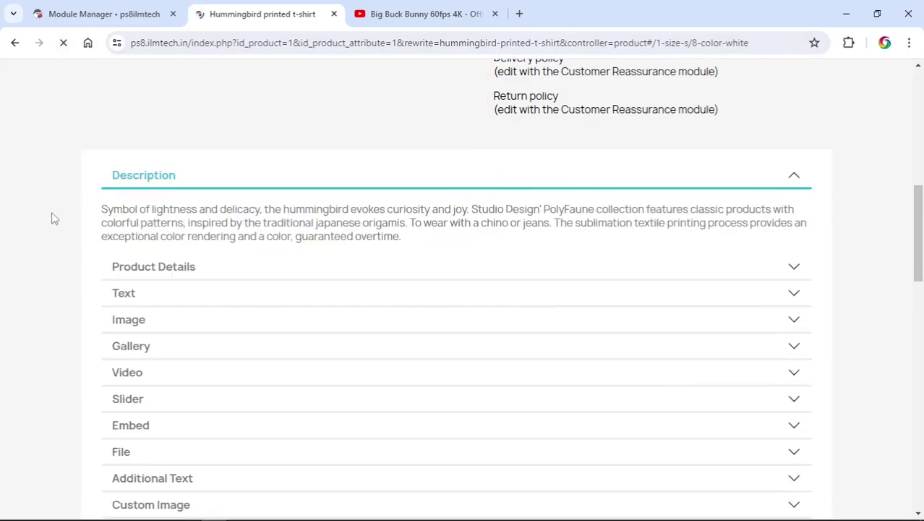
scroll(138, 200, down, 1)
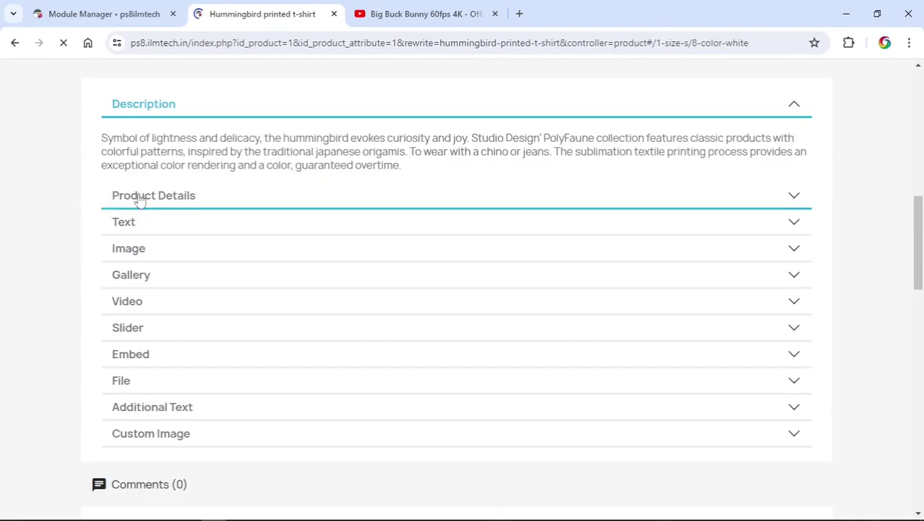
click(141, 200)
scroll(151, 253, down, 2)
click(145, 242)
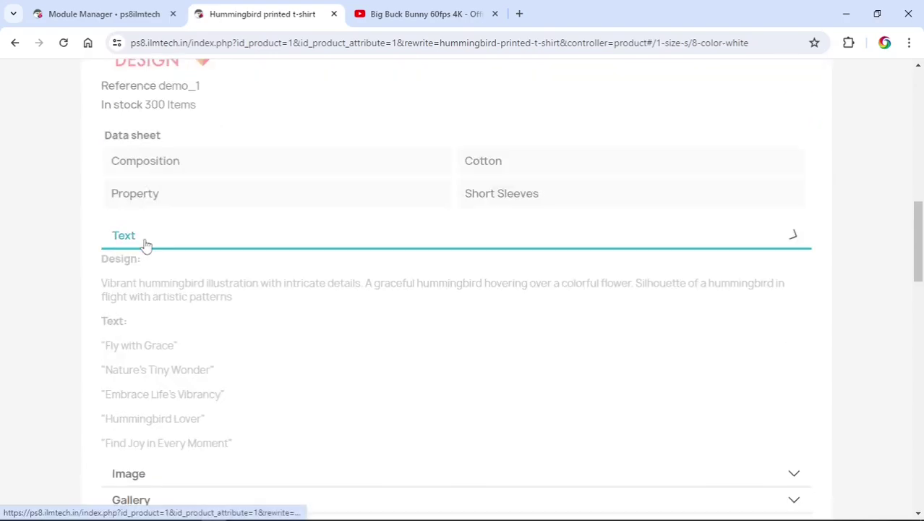
scroll(147, 311, down, 3)
click(149, 310)
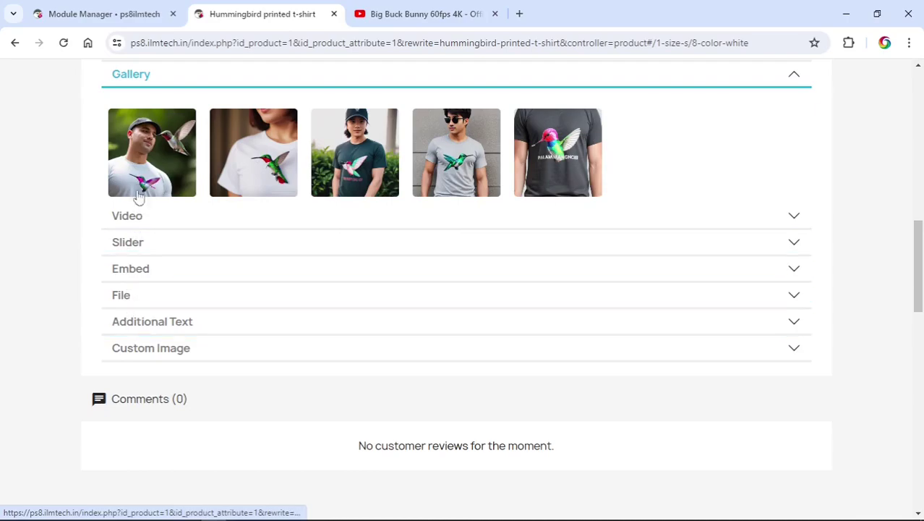
click(133, 15)
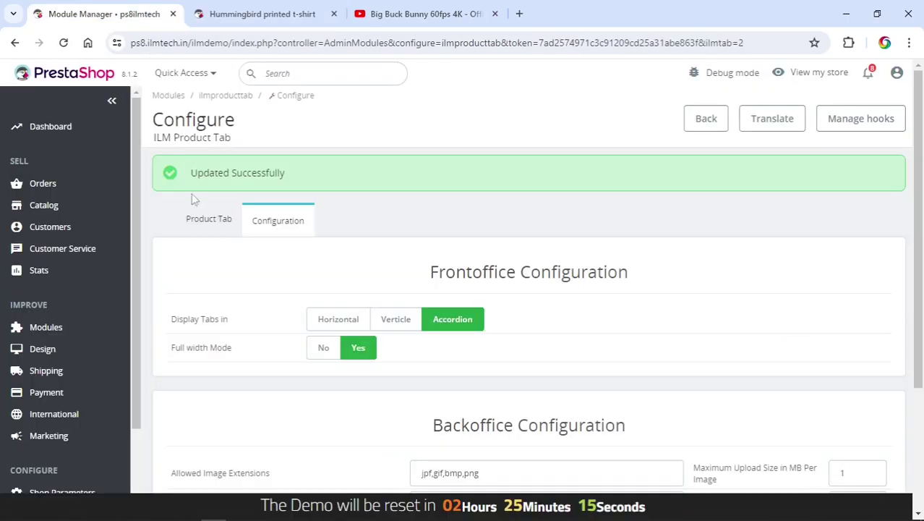